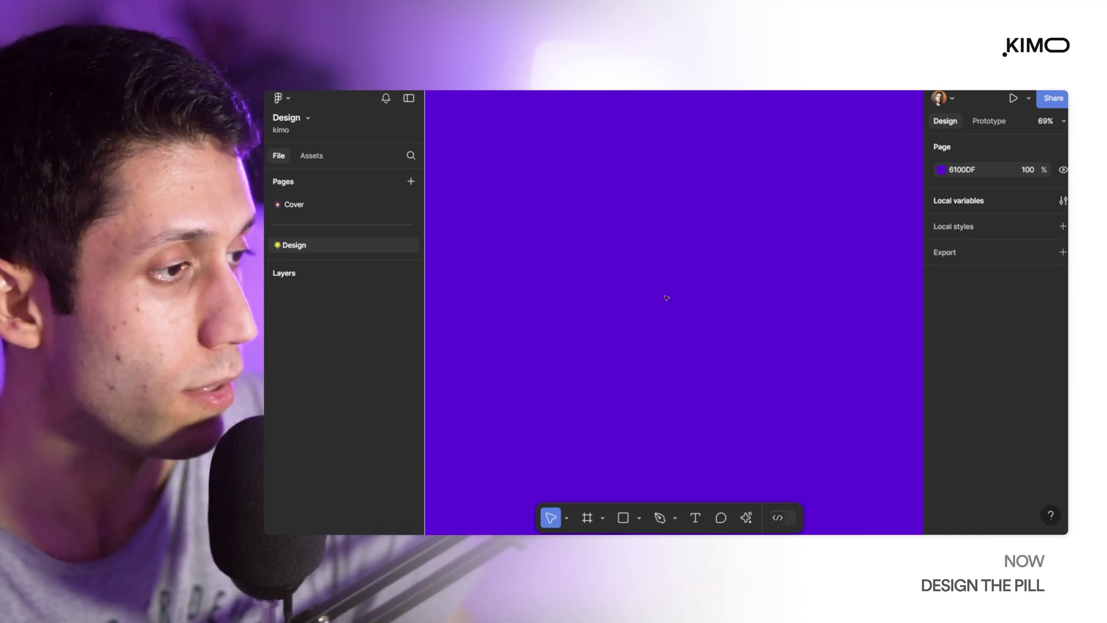
Paste the pill reference image onto the canvas and place an "Email" text beside it on the empty purple area.
key(ctrl+v)
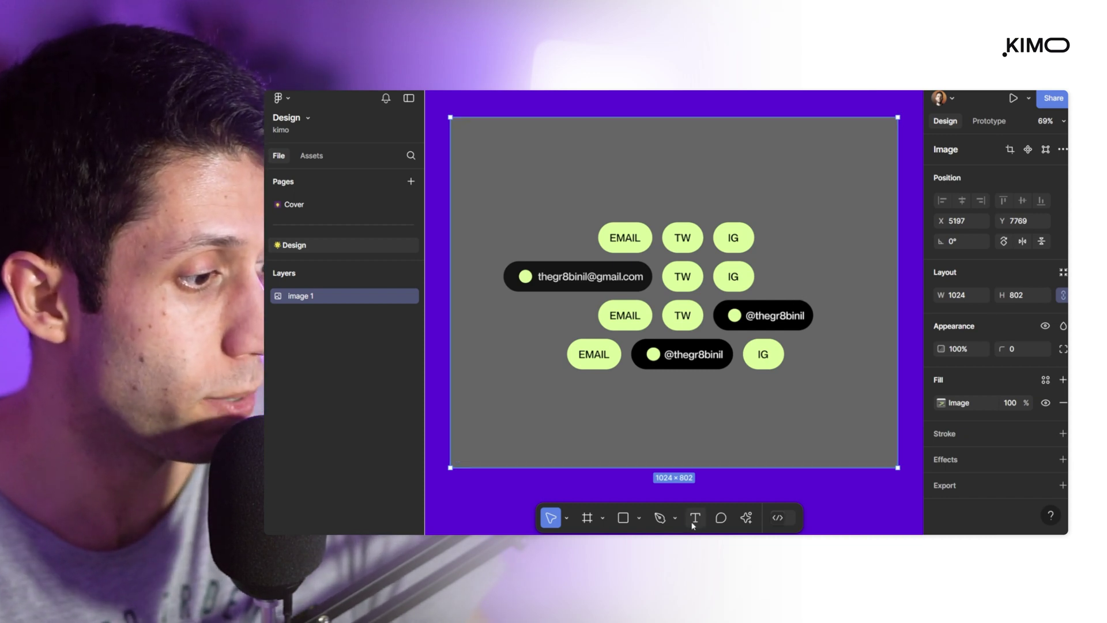
key(t)
click(692, 381)
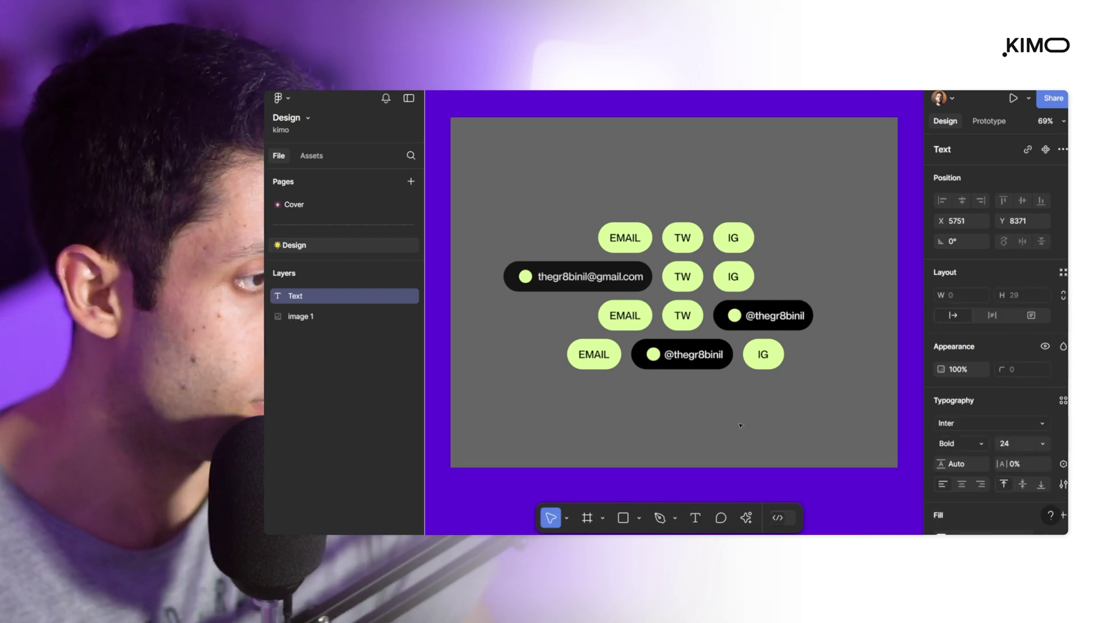
text(Email)
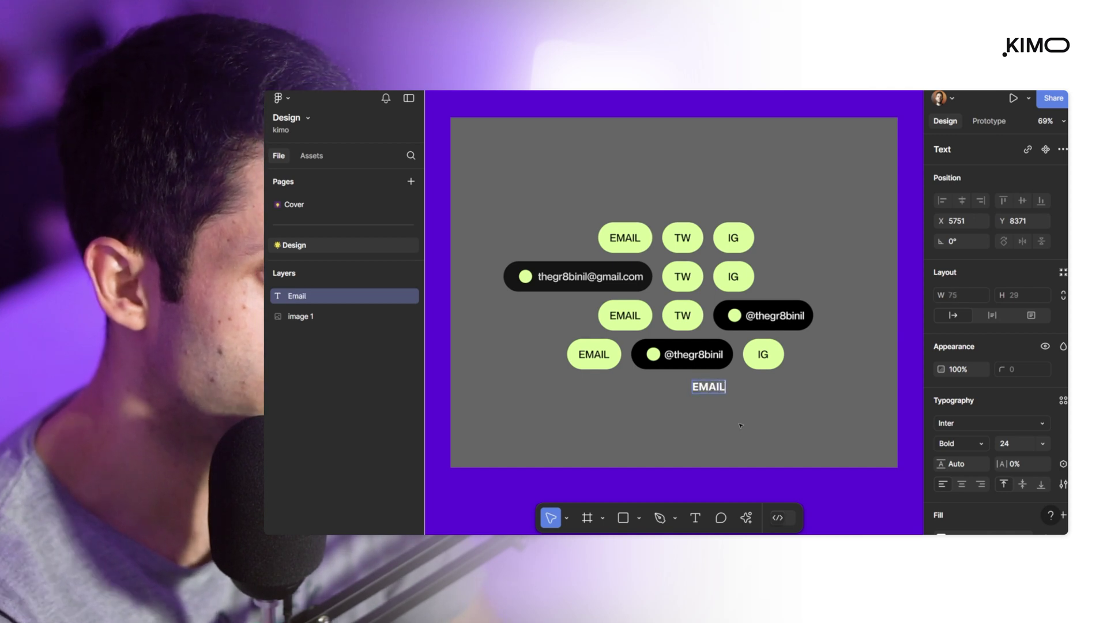
key(Escape)
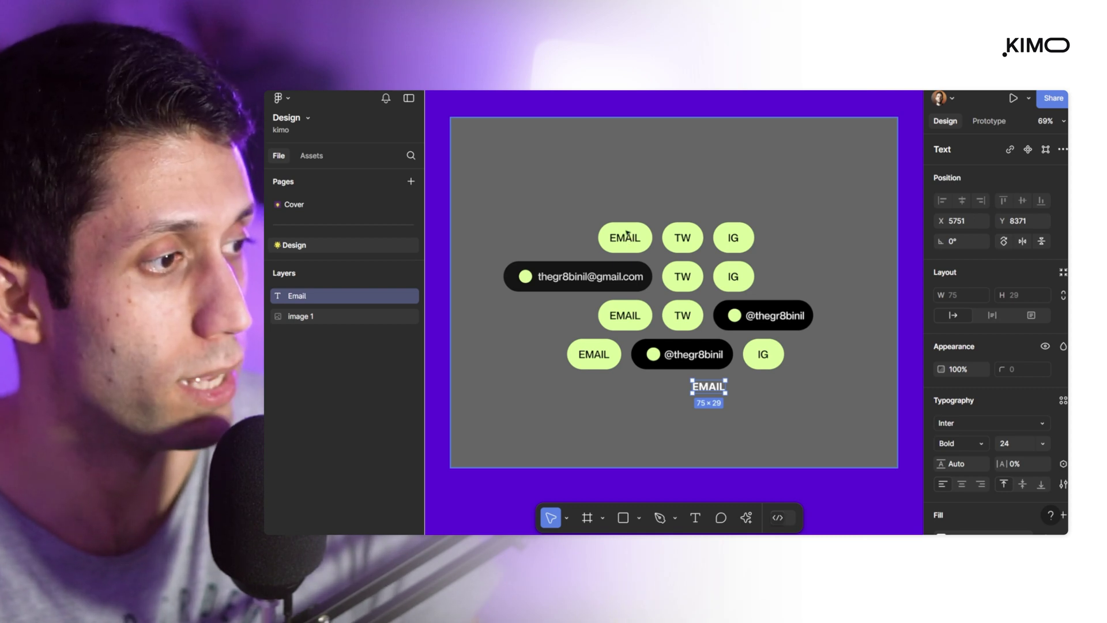
drag(705, 392, 774, 312)
scroll(773, 312, down, 3)
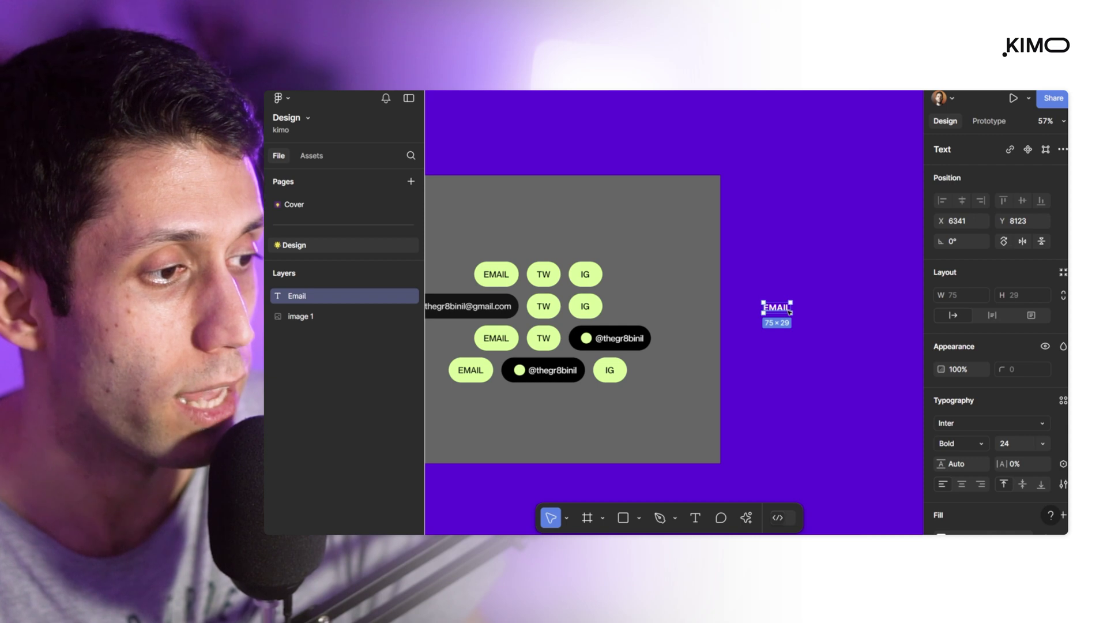
Wrap the Email text in an auto layout frame with 24 horizontal and 16 vertical padding.
key(shift+a)
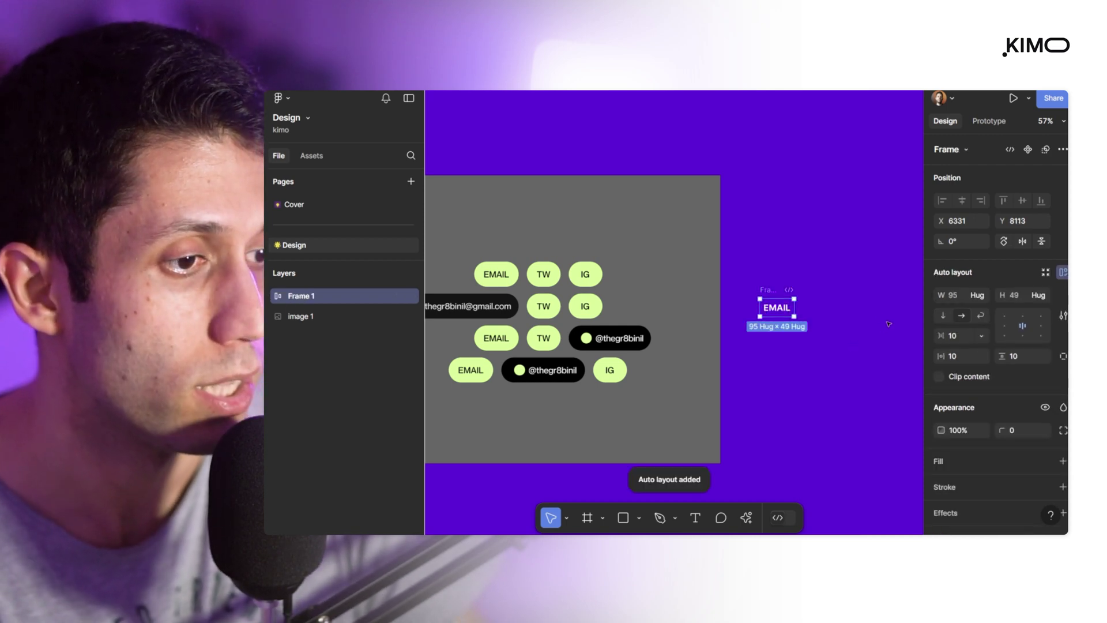
click(771, 310)
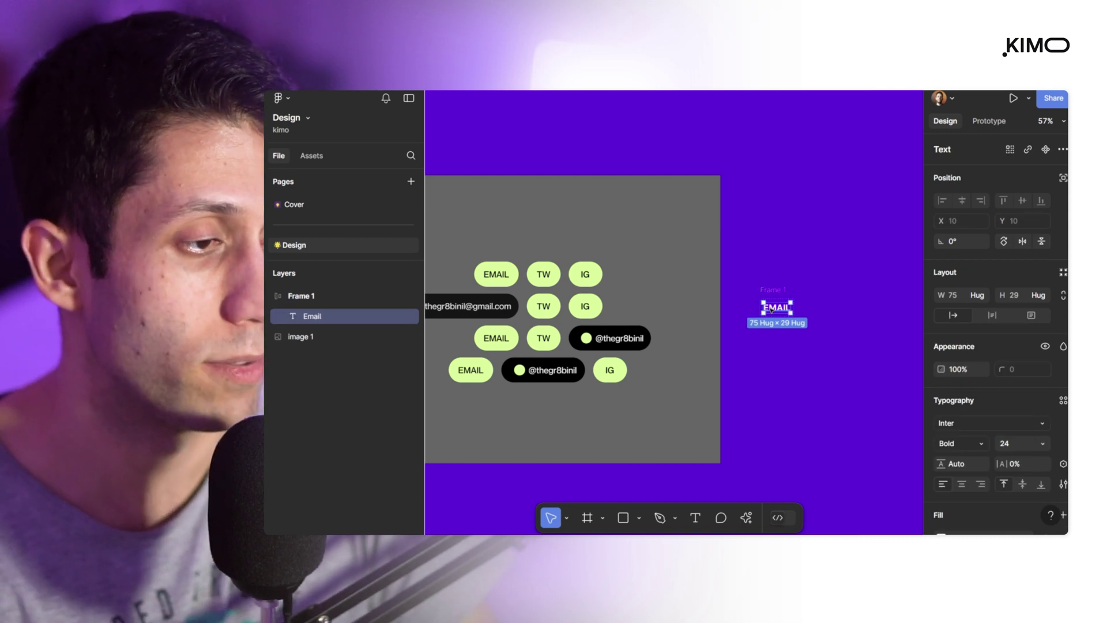
key(Escape)
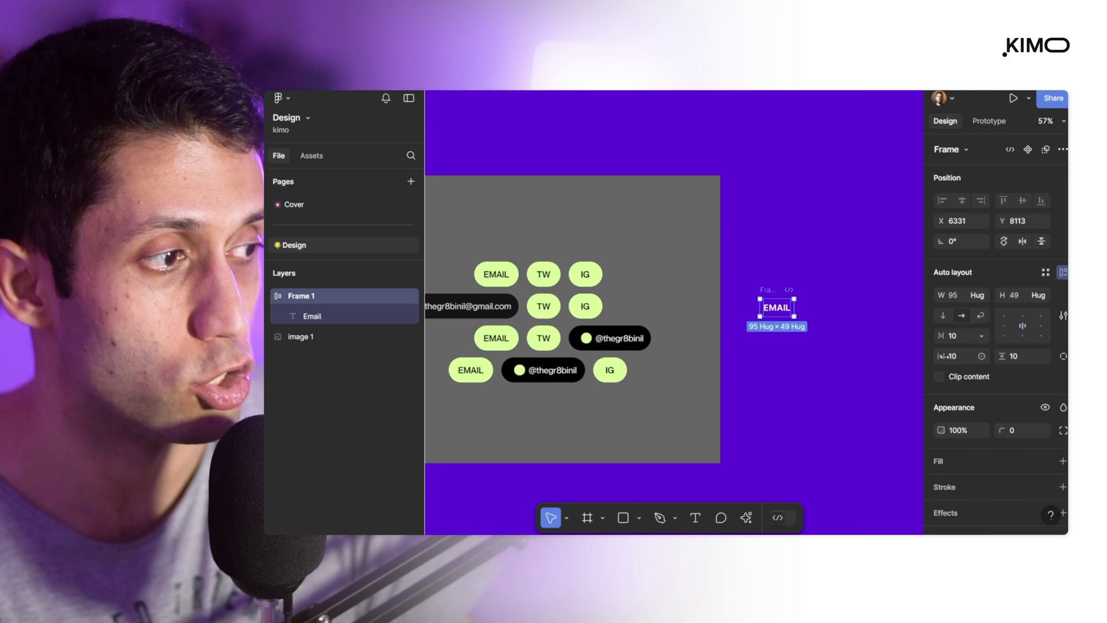
drag(941, 356, 971, 361)
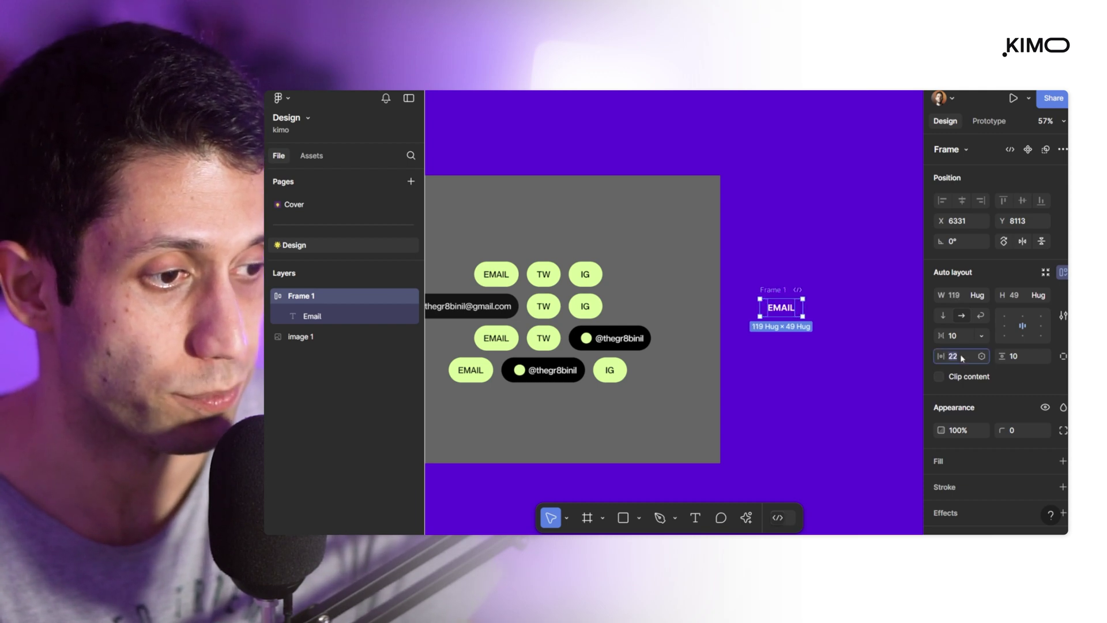
click(971, 361)
text(24)
key(Return)
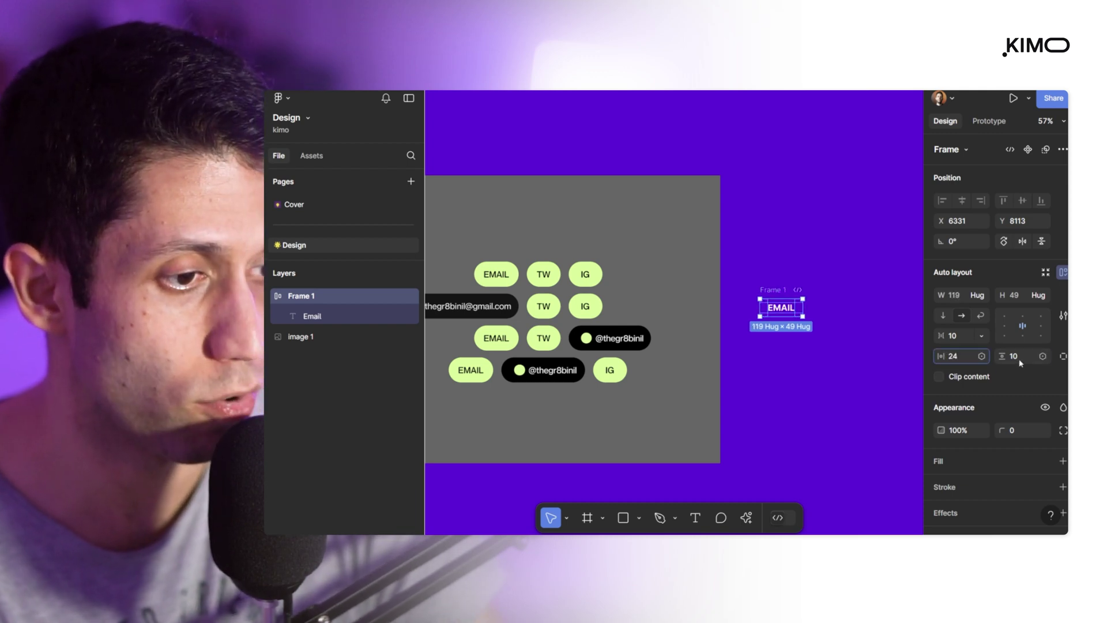
click(1019, 362)
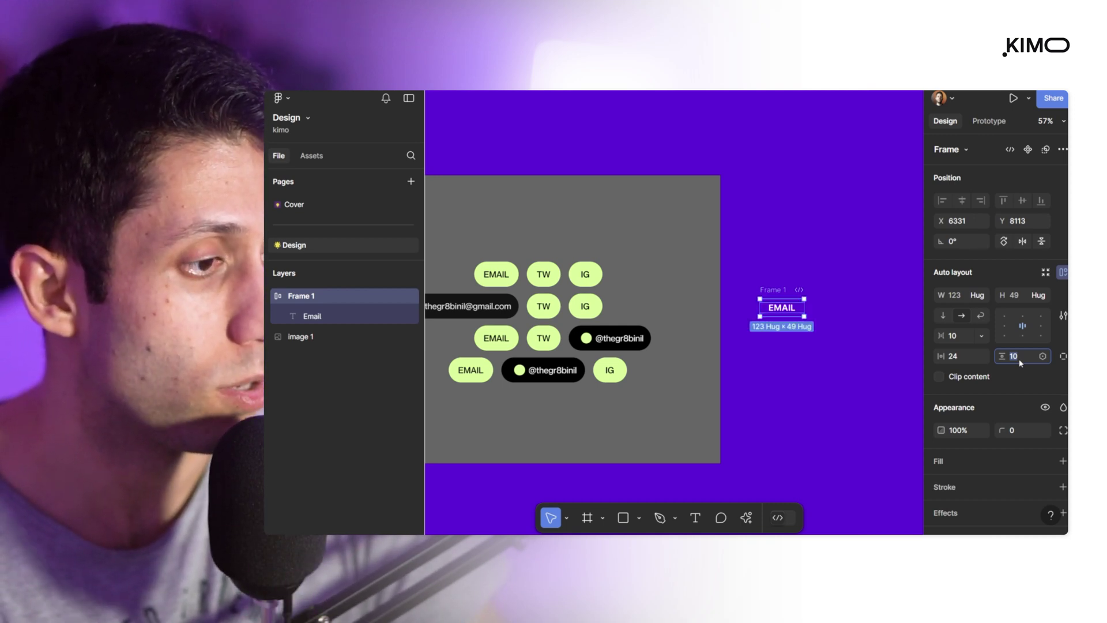
text(16)
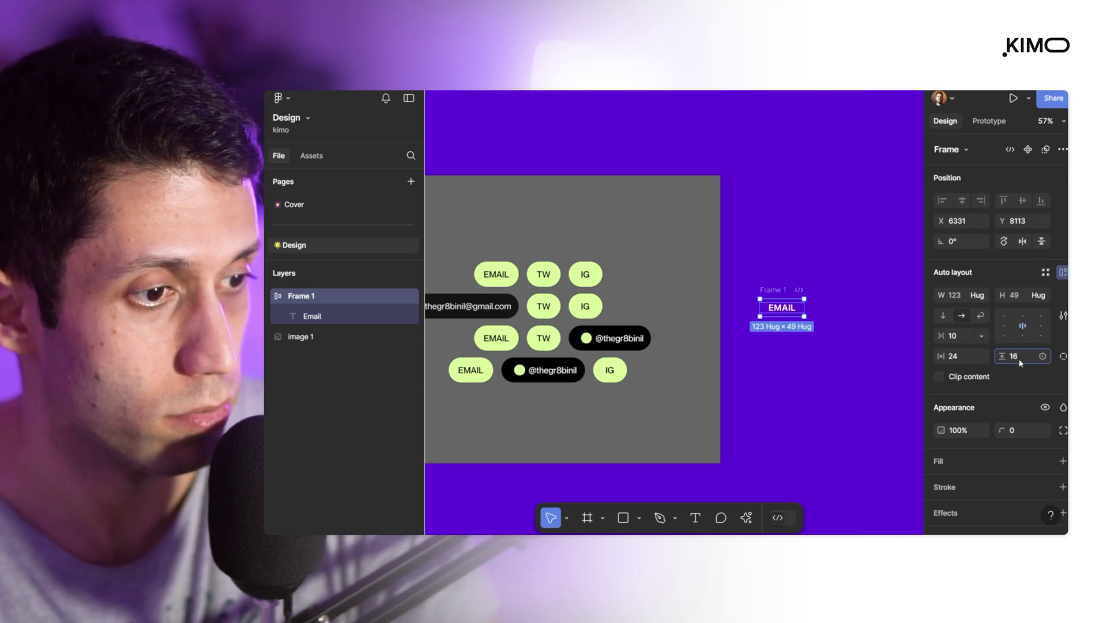
key(Return)
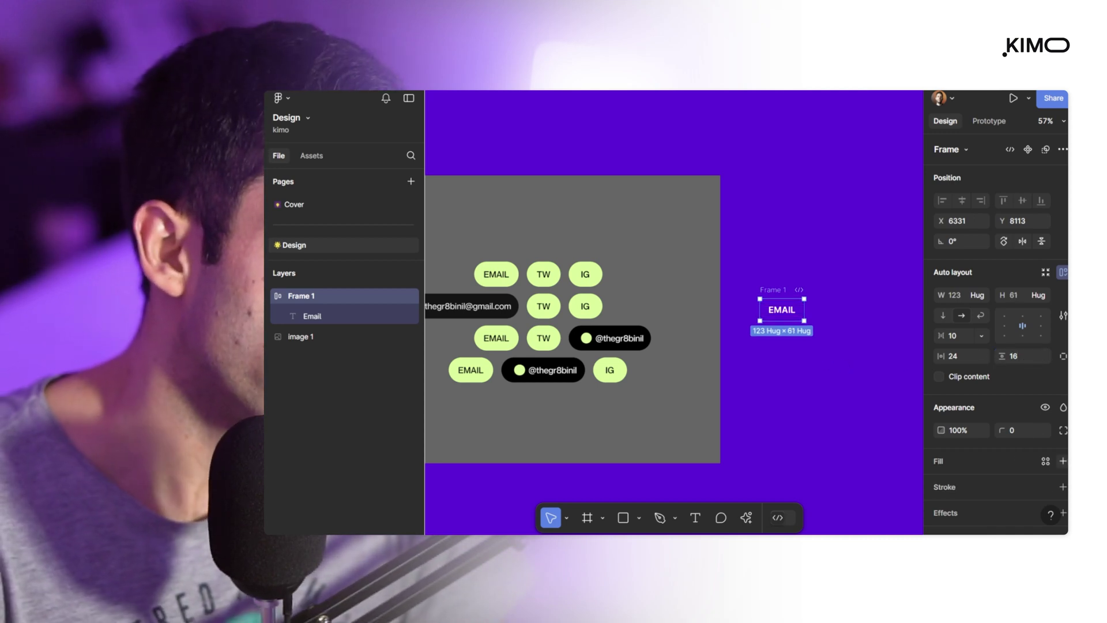
Add a fill to the Email frame using the light green CFFD93 sampled from a pill in the reference image.
click(1063, 461)
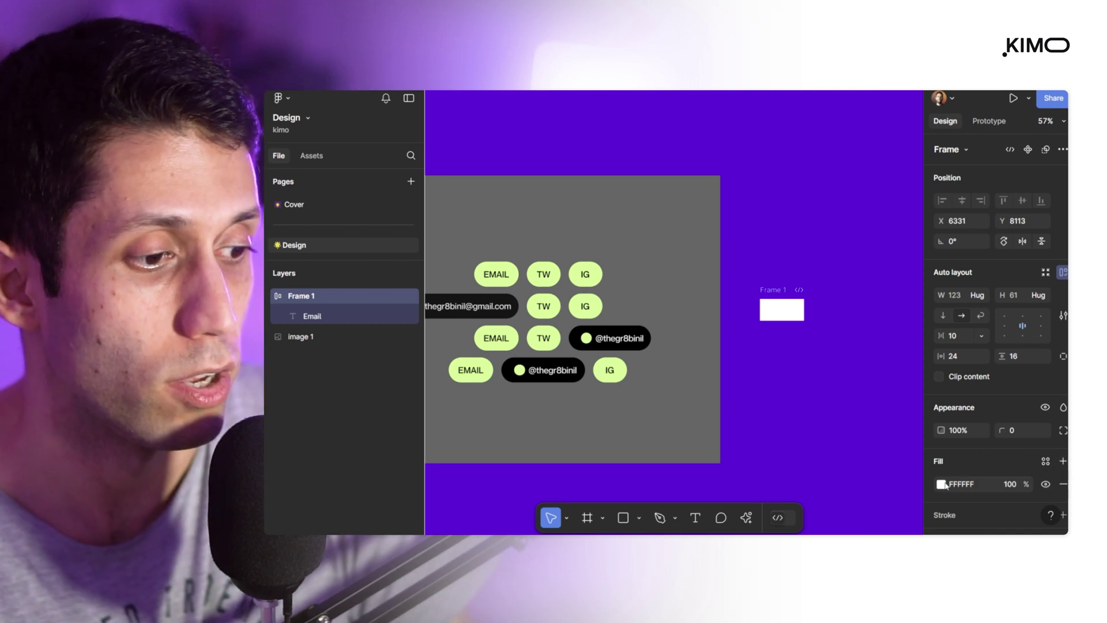
click(941, 484)
click(789, 396)
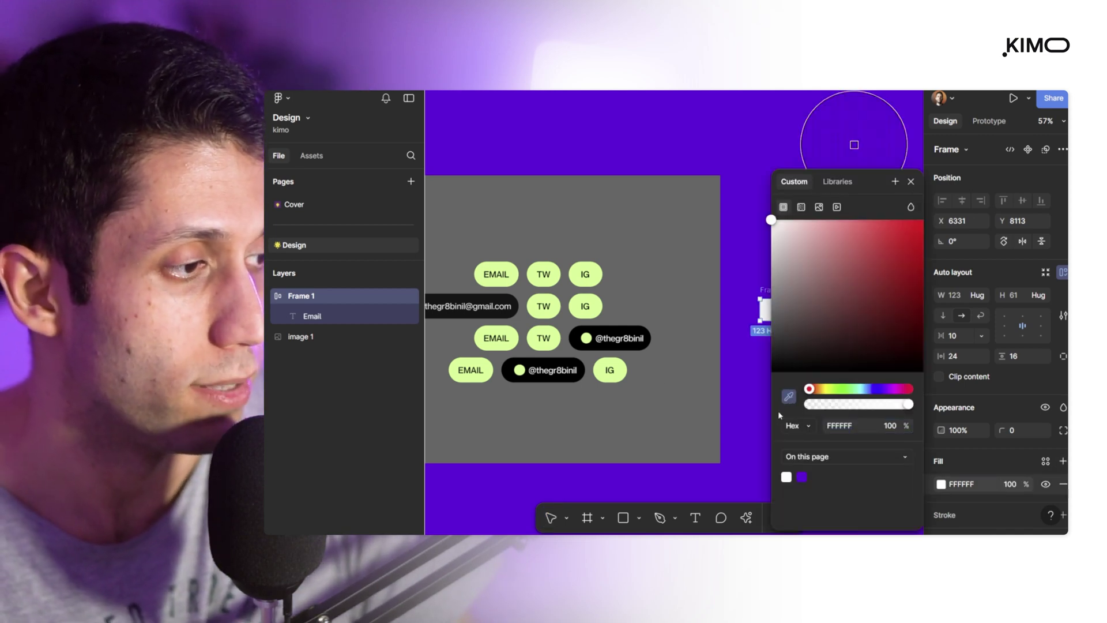
click(514, 275)
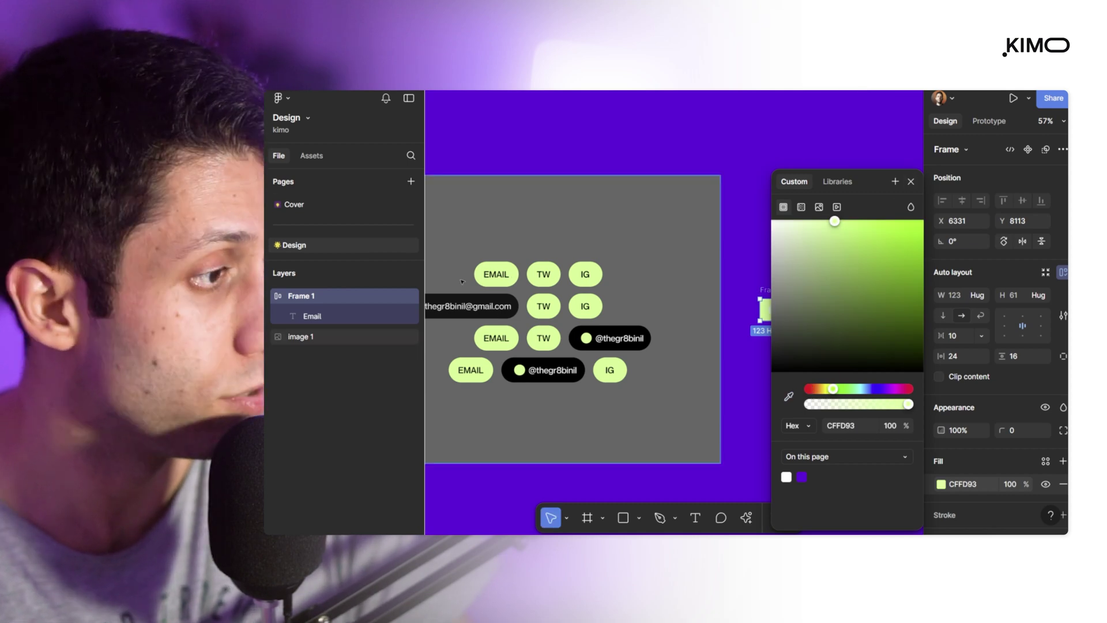
click(911, 182)
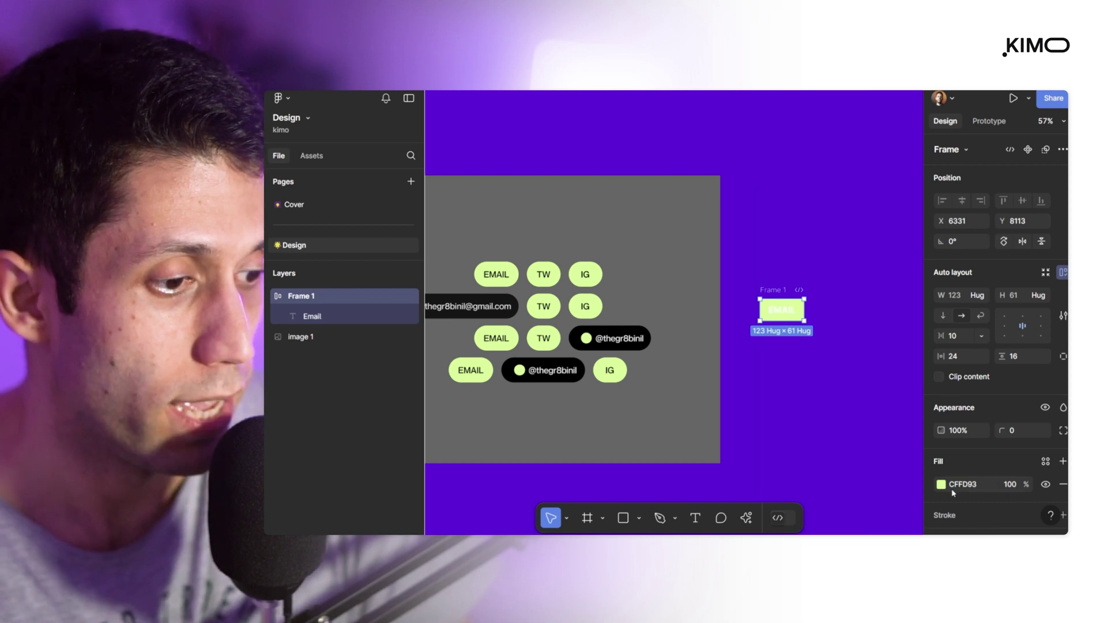
Round the green Email frame into a pill with a corner radius of 9999.
drag(1002, 430, 1024, 436)
text(9999)
key(Return)
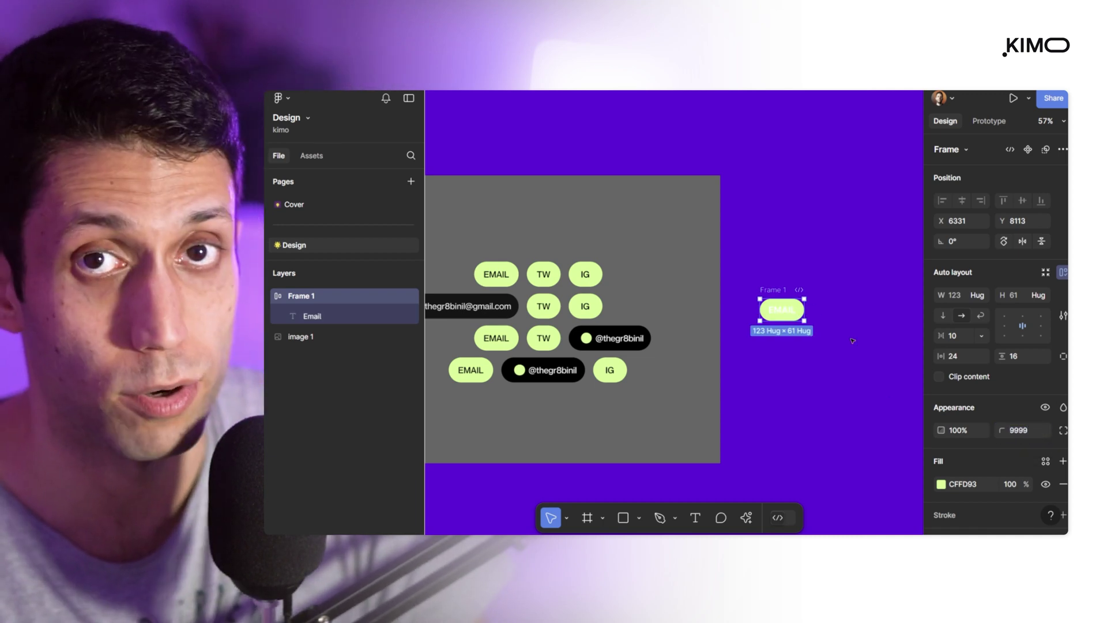
click(830, 379)
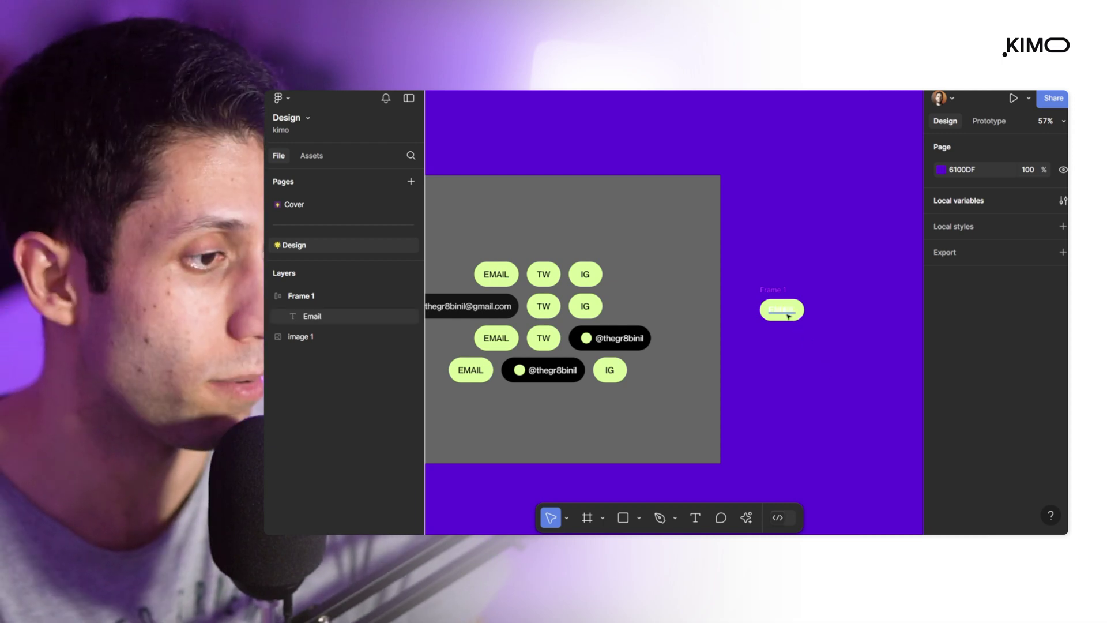
Set the Email text inside the pill to Medium weight and change its fill to black.
click(785, 312)
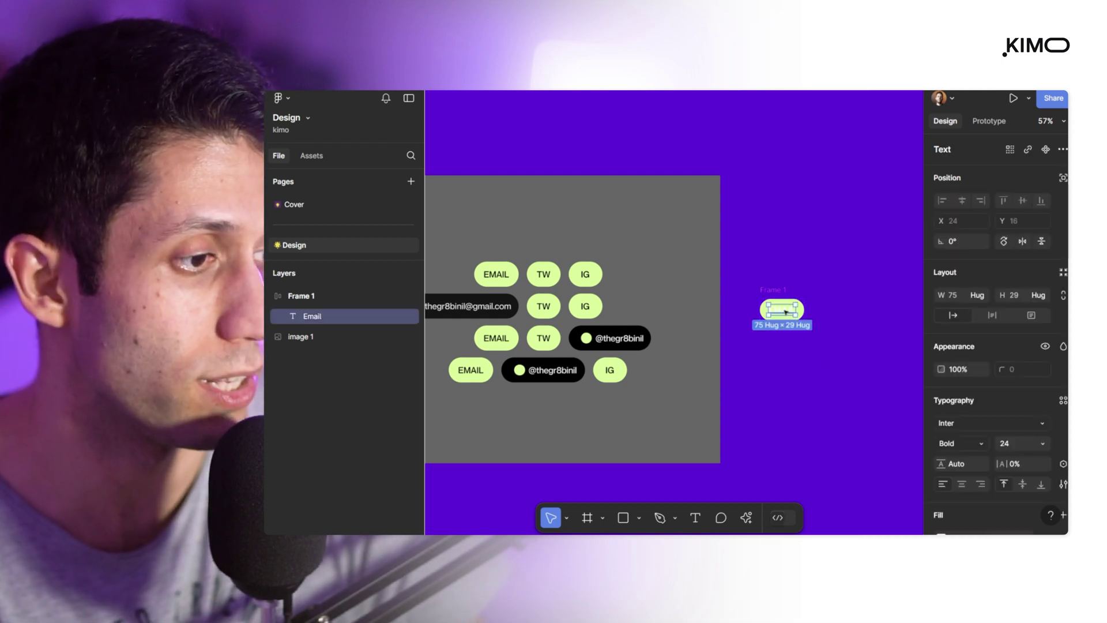
click(968, 445)
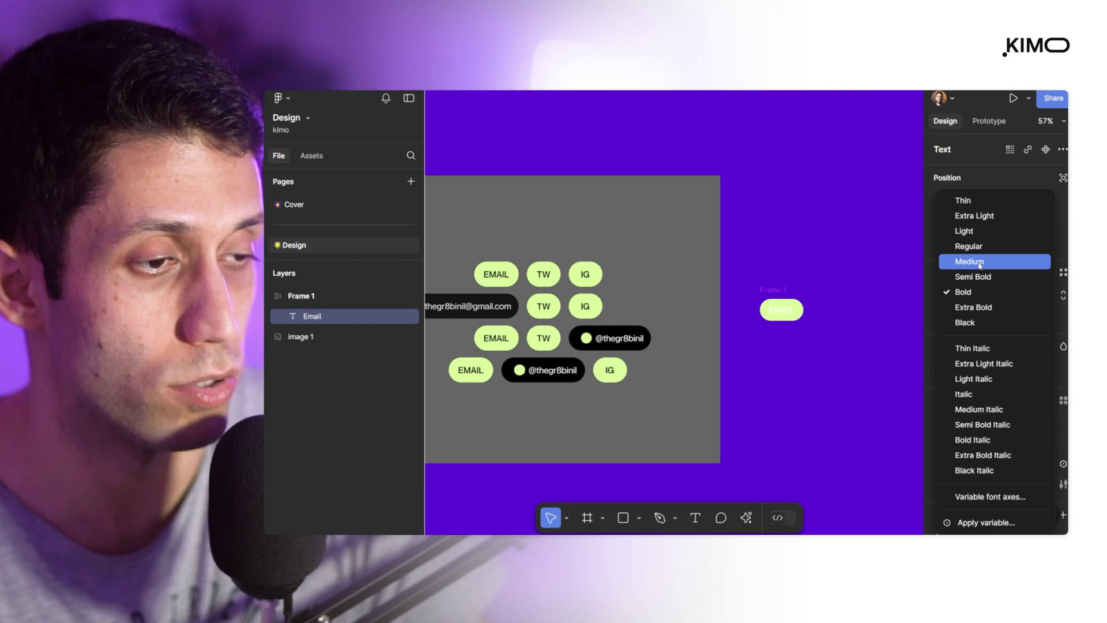
click(980, 264)
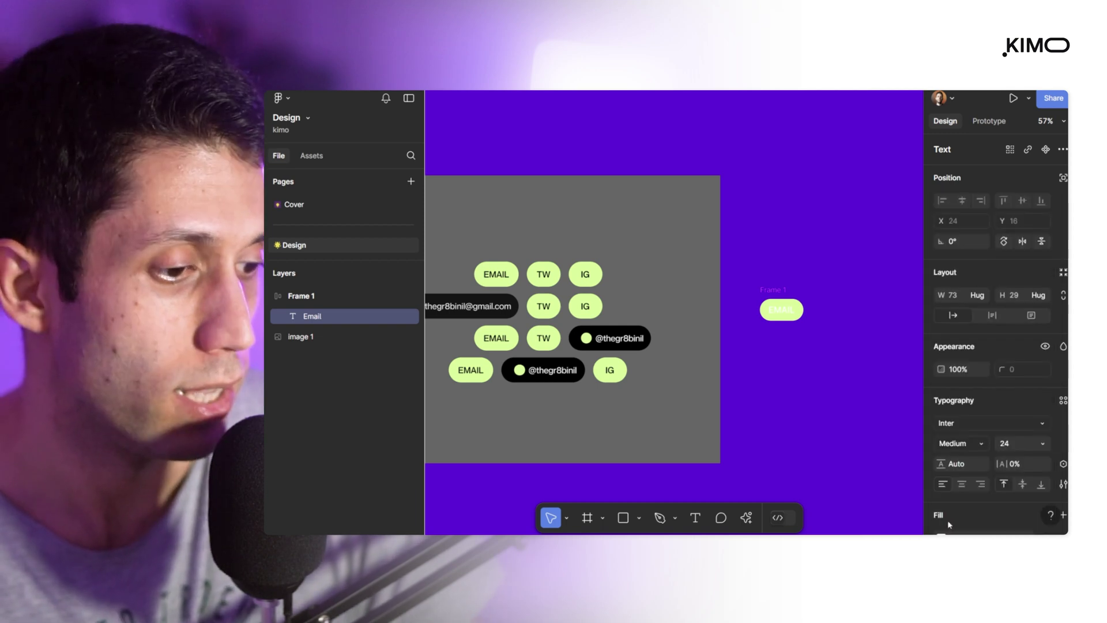
scroll(950, 525, down, 1)
click(941, 495)
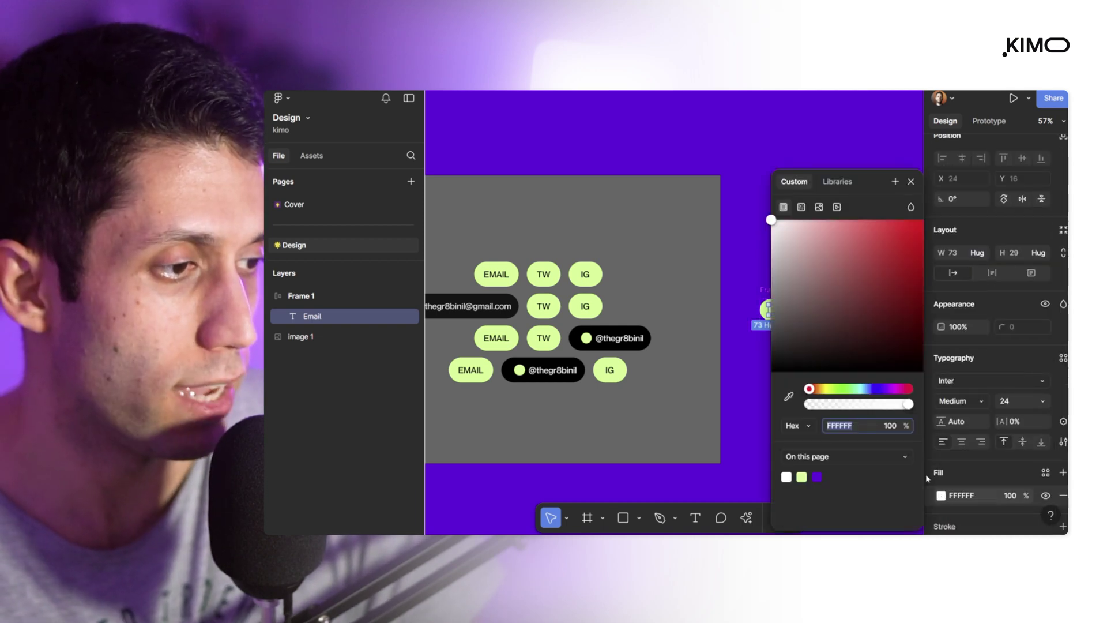
click(752, 381)
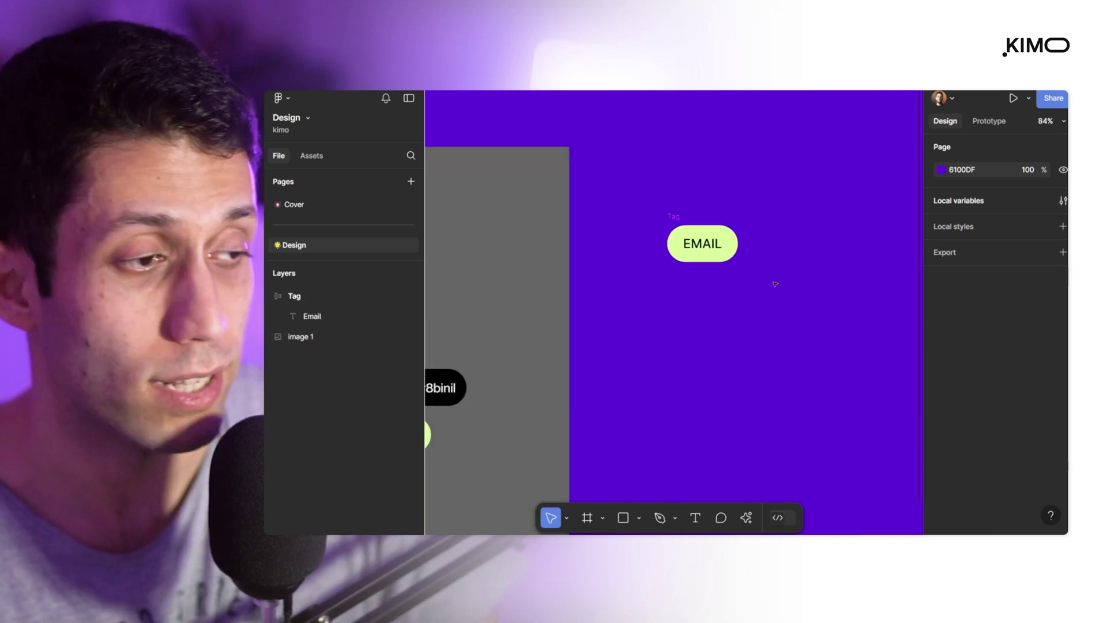
Wrap the Tag pill in an outer auto layout frame.
scroll(778, 282, left, 5)
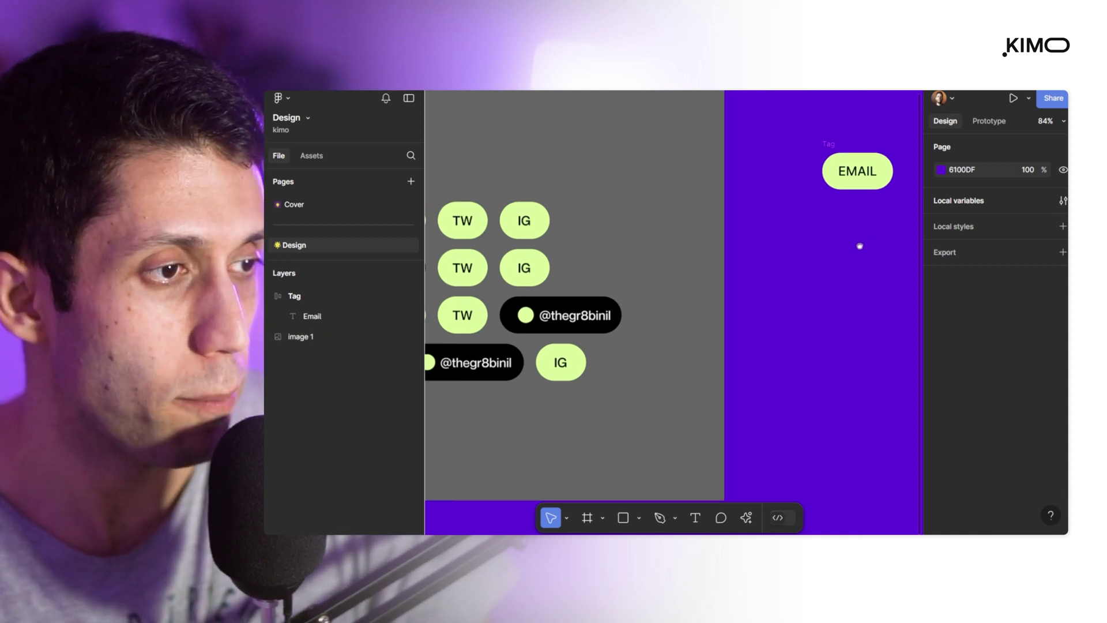
drag(862, 240, 678, 333)
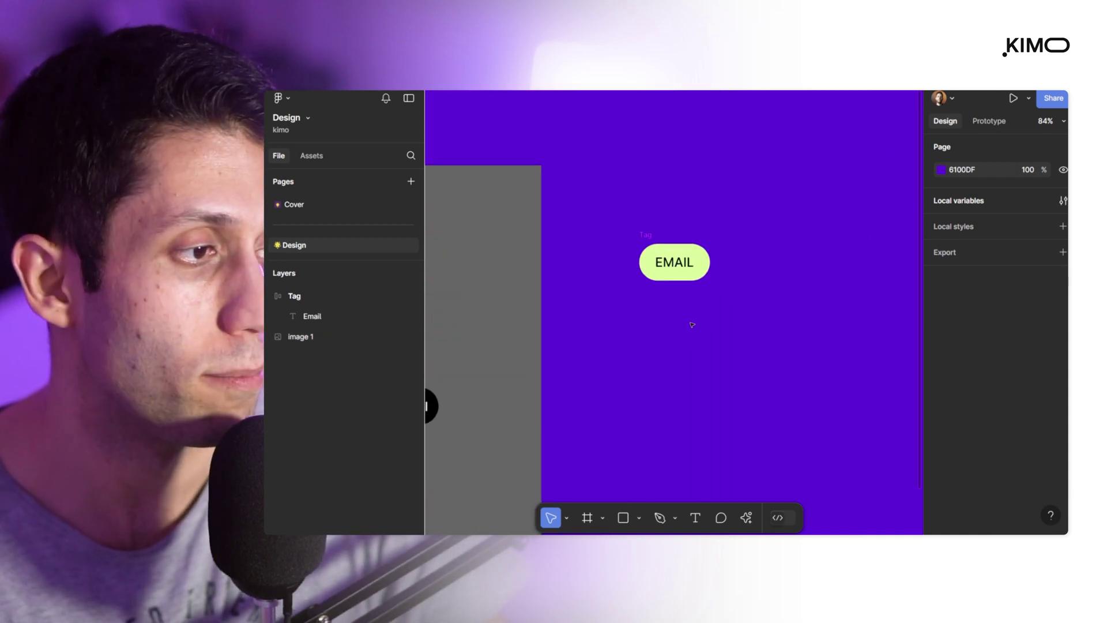
click(650, 240)
key(shift+a)
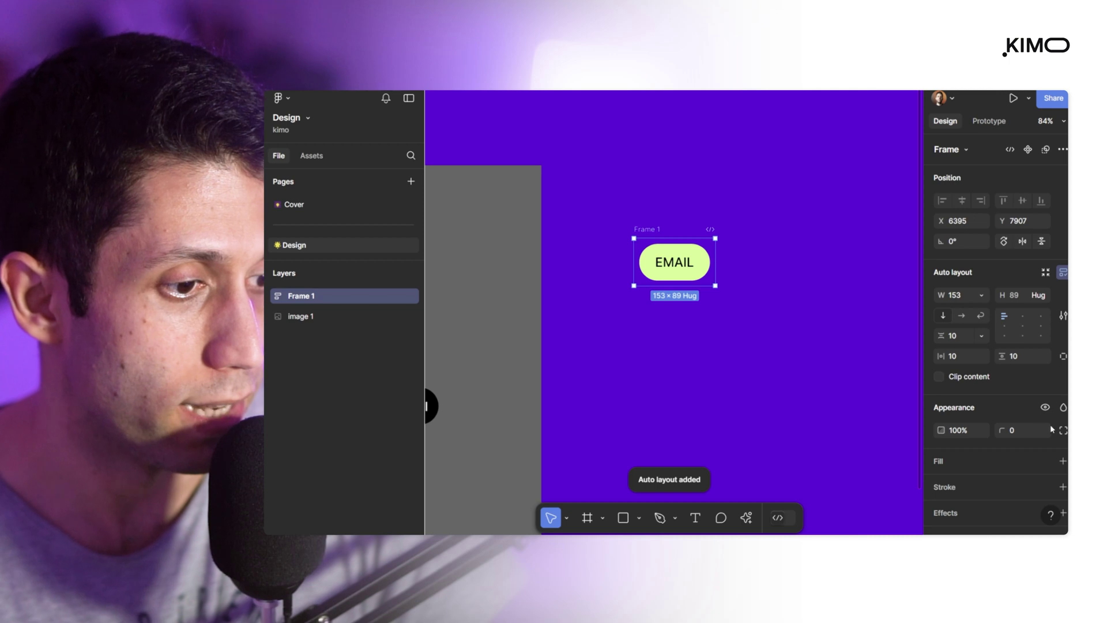
Add a fill to the outer frame using the black 000000 sampled from a dark pill in the reference image.
click(1062, 460)
scroll(854, 420, down, 3)
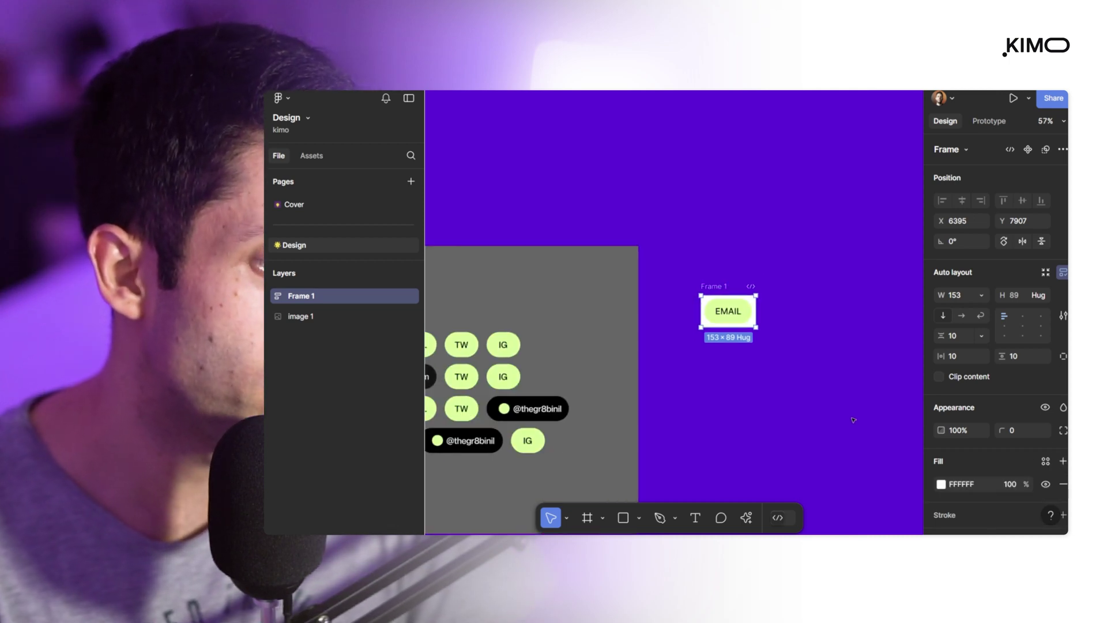
click(941, 484)
click(788, 397)
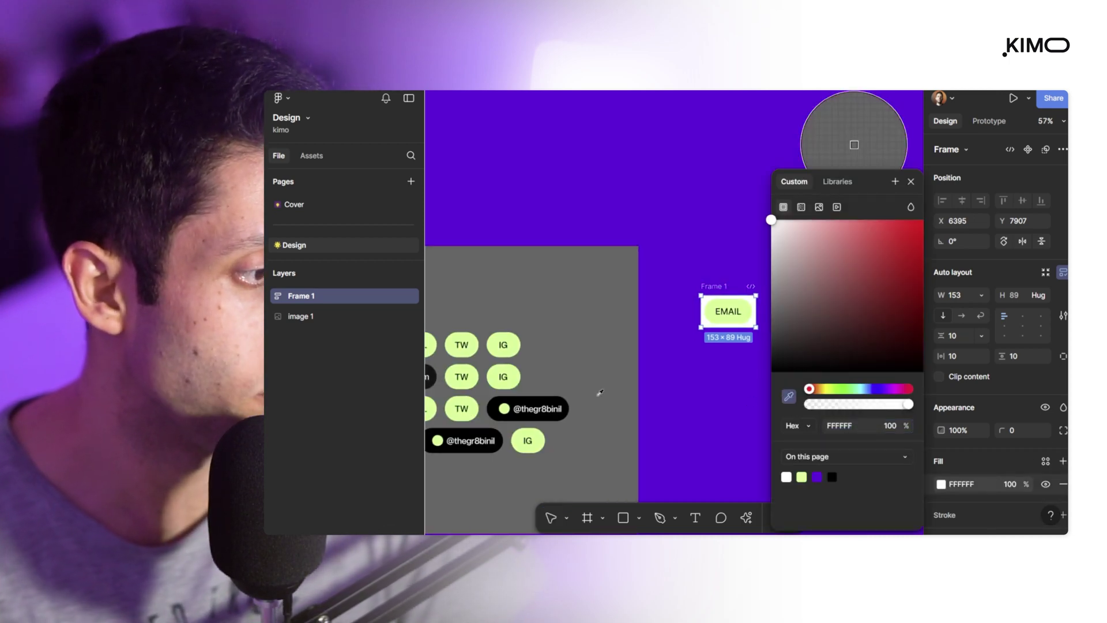
click(556, 404)
key(Escape)
scroll(786, 323, up, 3)
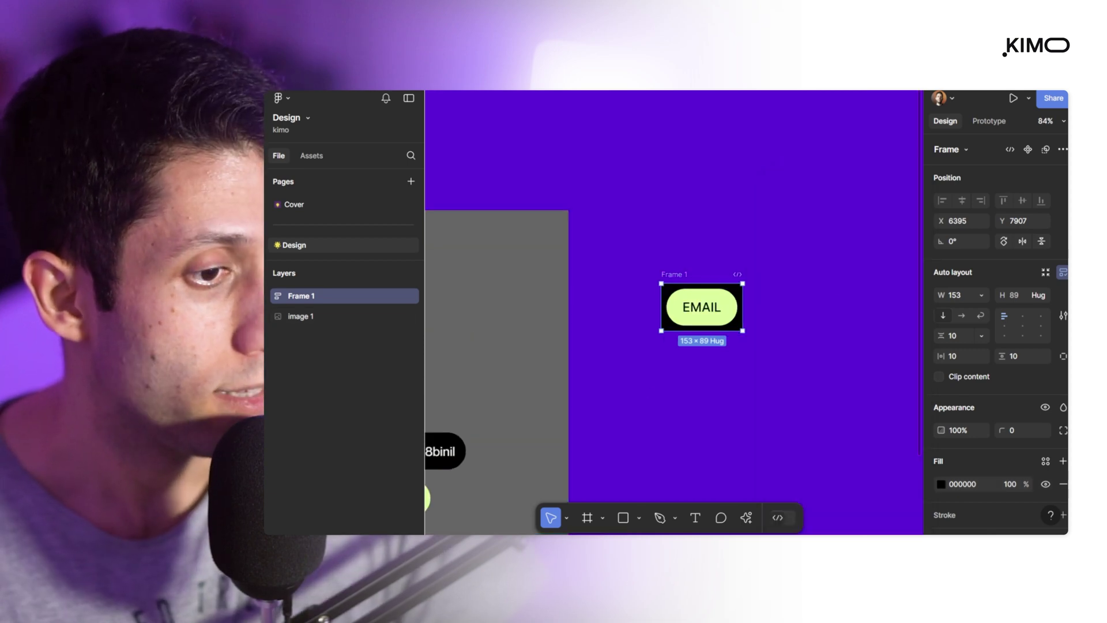
Set the outer black frame's corner radius to 999.
click(1016, 430)
text(99)
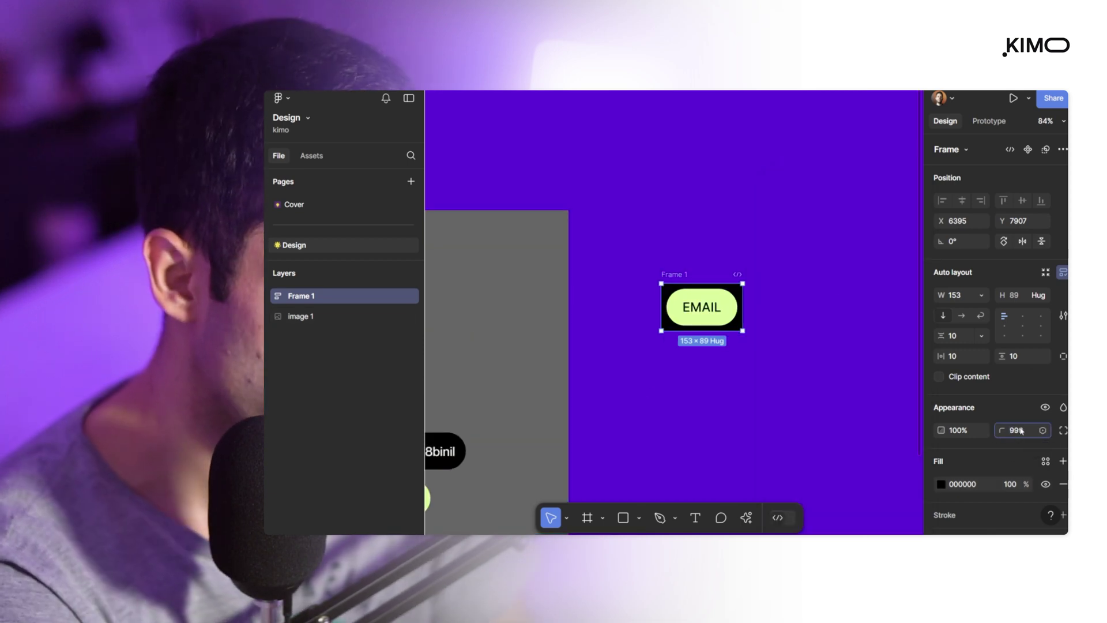
text(9)
key(Return)
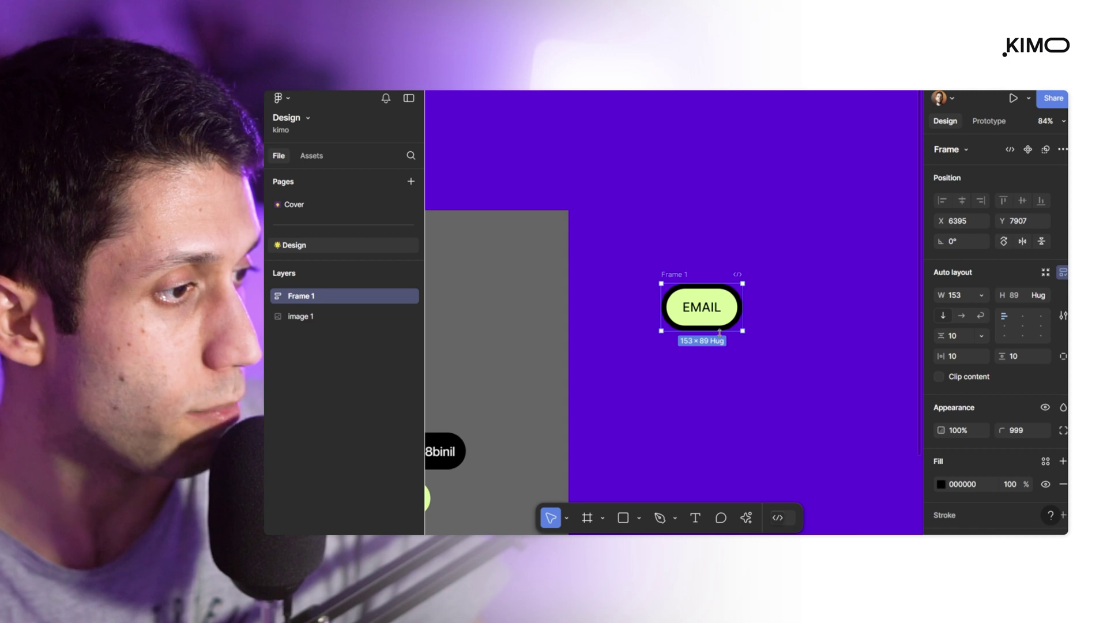
Copy the Email text from the green tag and paste it directly into the outer black frame, below the tag.
double_click(704, 310)
scroll(700, 366, down, 3)
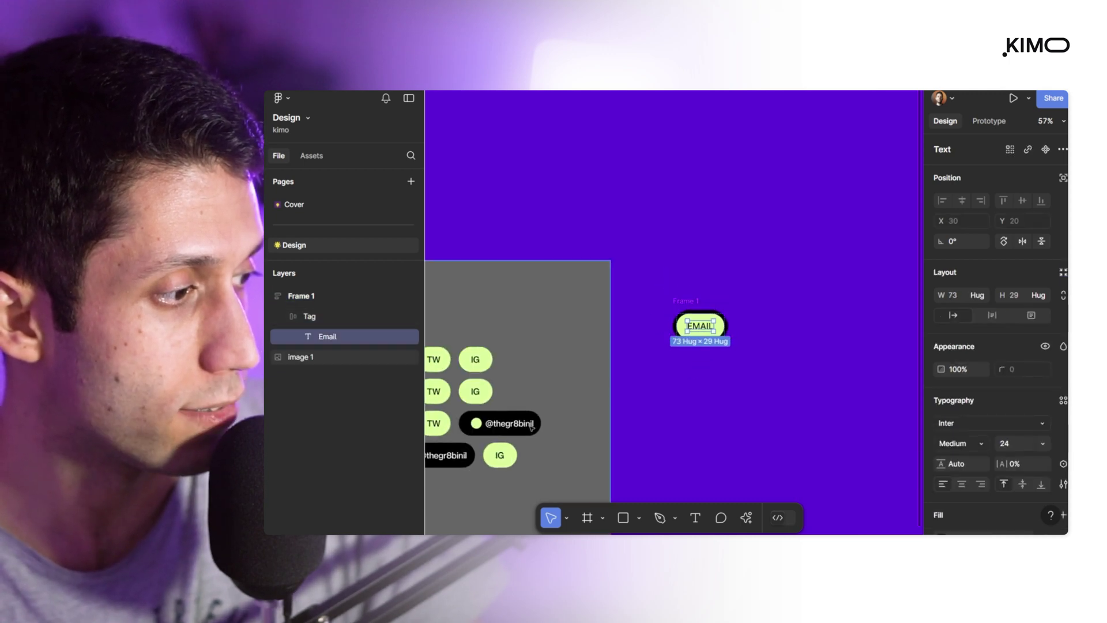
scroll(689, 326, up, 3)
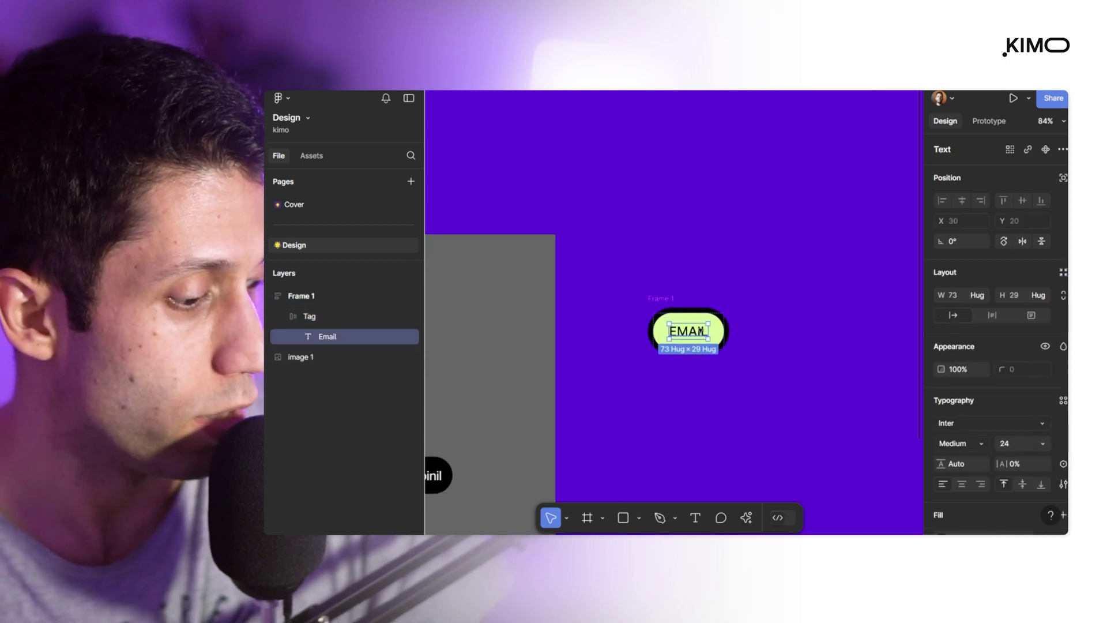
click(661, 300)
key(ctrl+v)
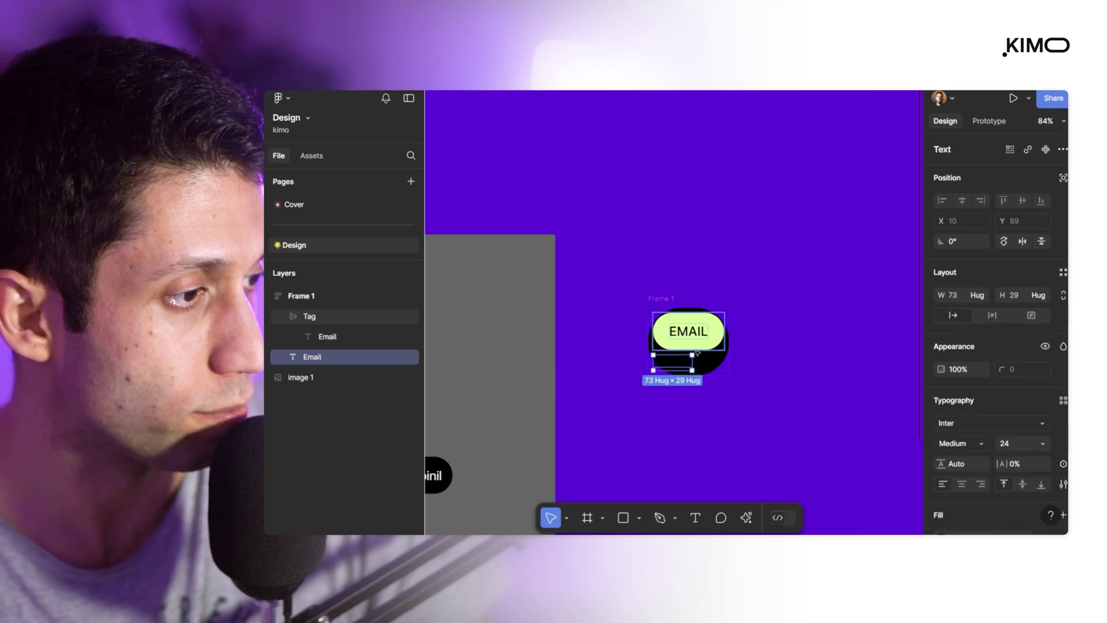
Change the fill of the pasted Email text in the black frame to white.
click(941, 532)
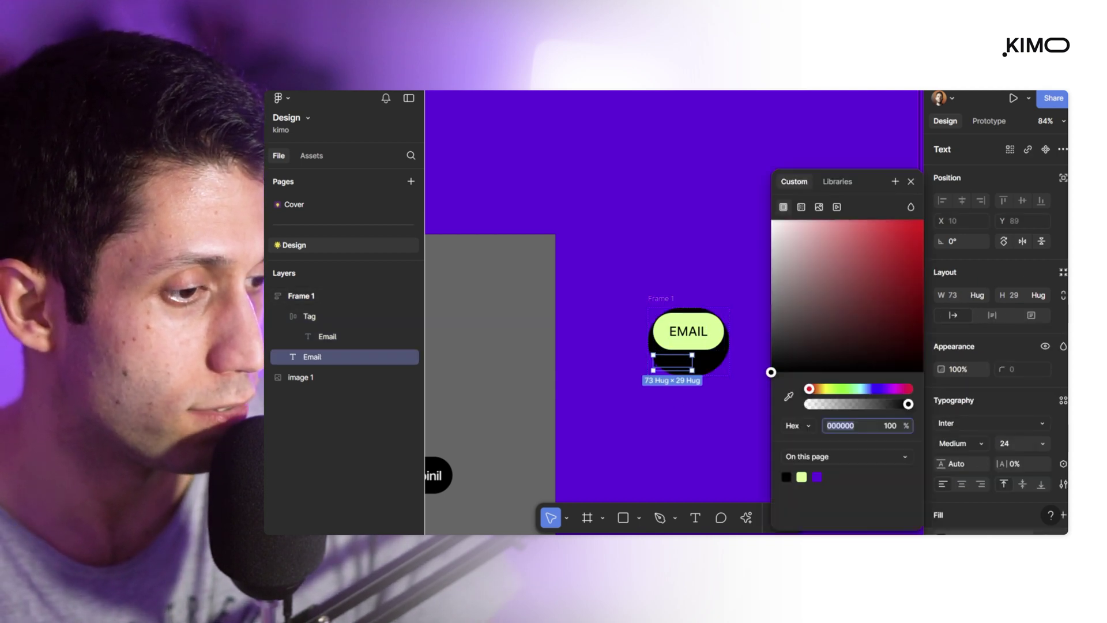
click(848, 306)
drag(848, 306, 771, 220)
click(704, 420)
scroll(692, 355, up, 3)
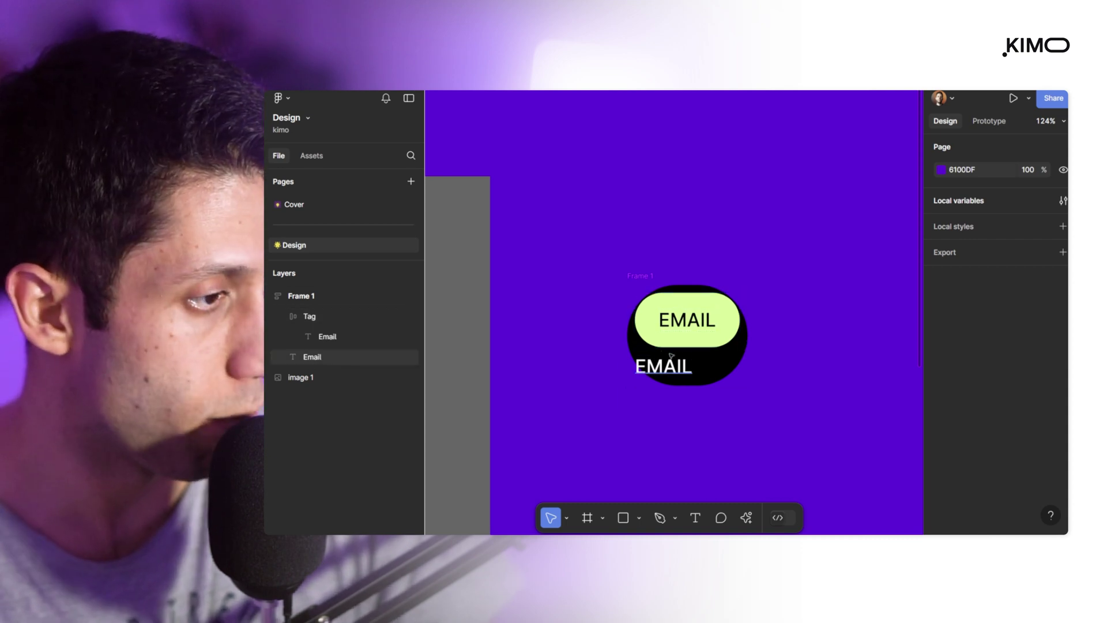
scroll(663, 345, down, 4)
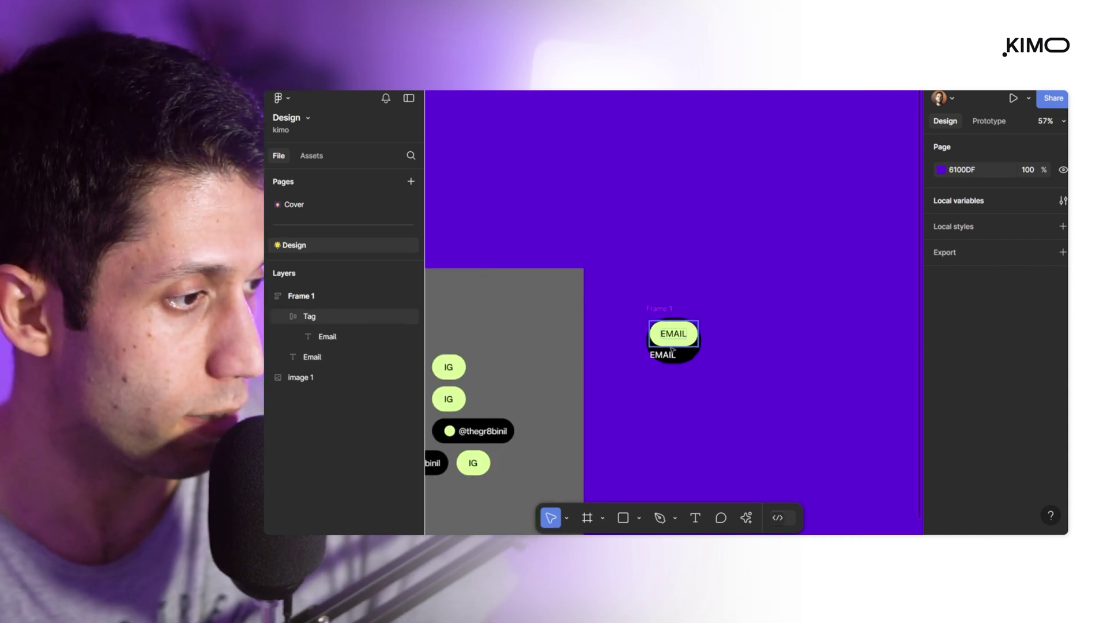
Switch the outer black frame to horizontal layout and set the green Tag's width to Hug contents.
click(644, 310)
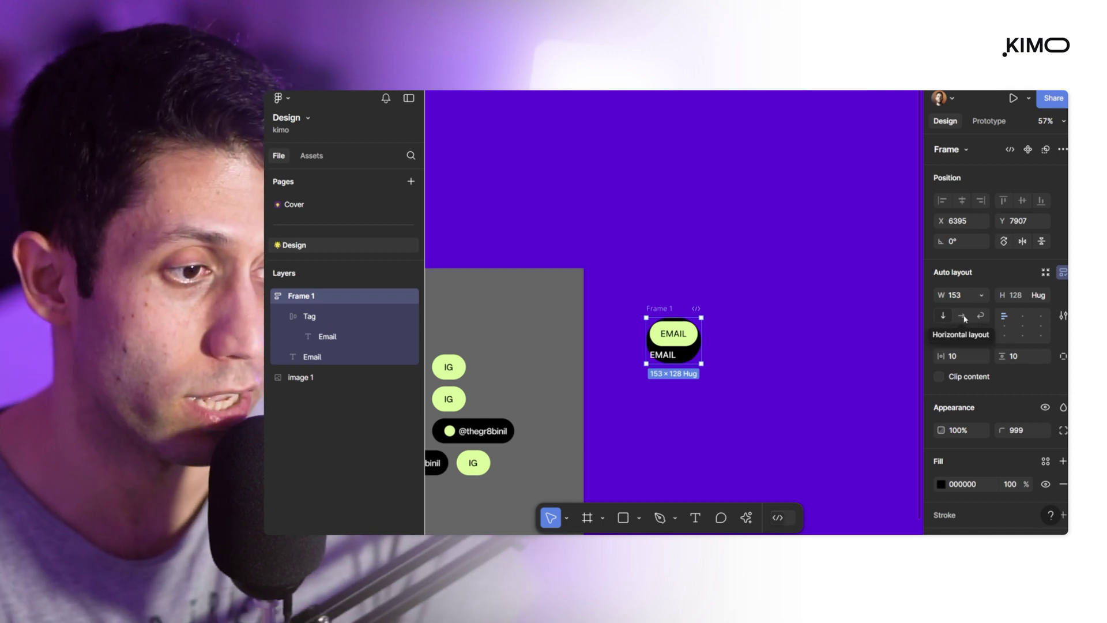
click(962, 316)
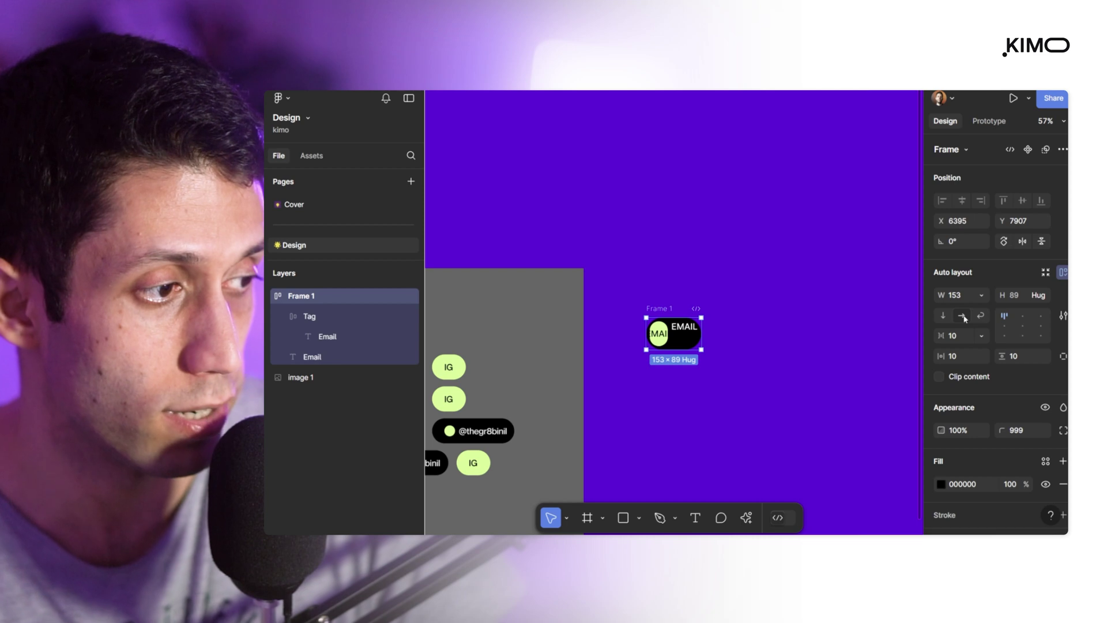
ctrl+scroll(659, 340, up, 5)
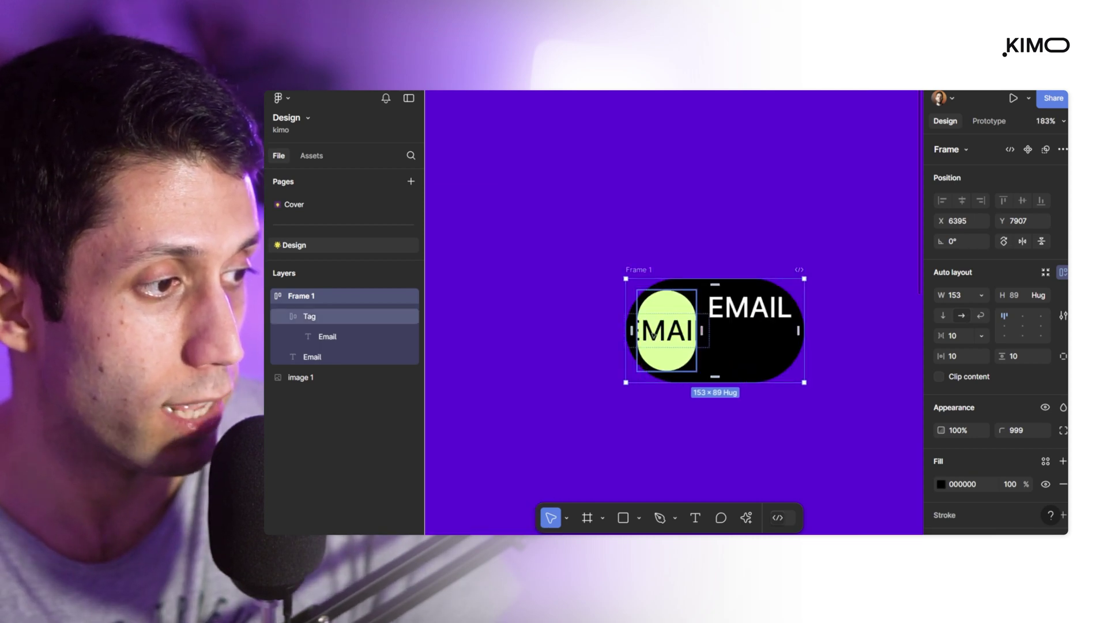
click(661, 326)
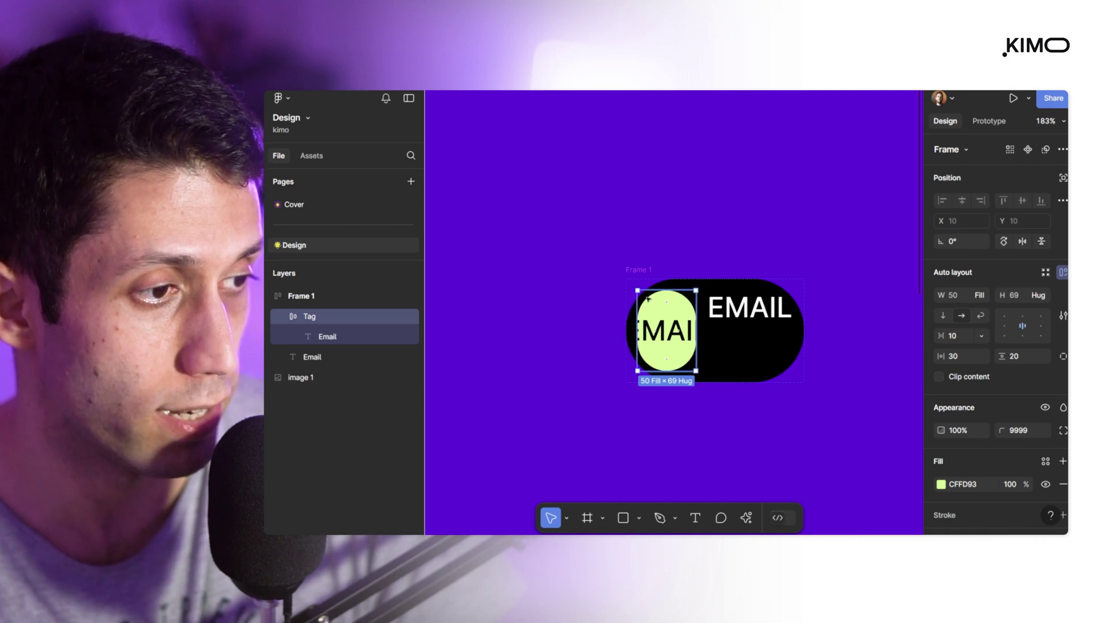
click(983, 295)
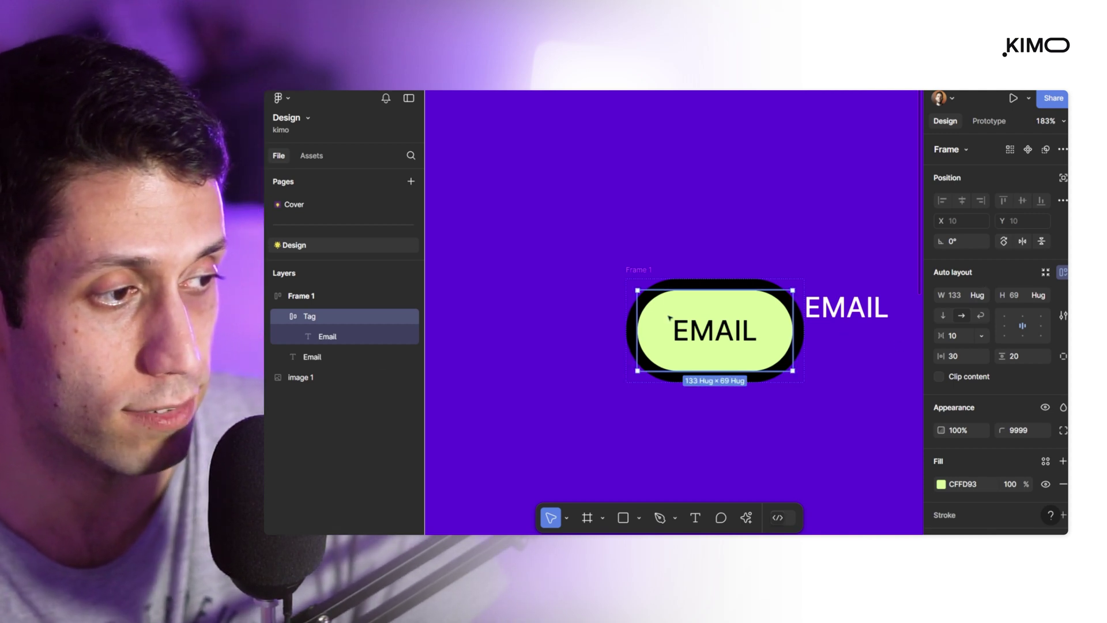
Set the outer black frame's width to Hug contents and align its items left, centred vertically.
click(644, 274)
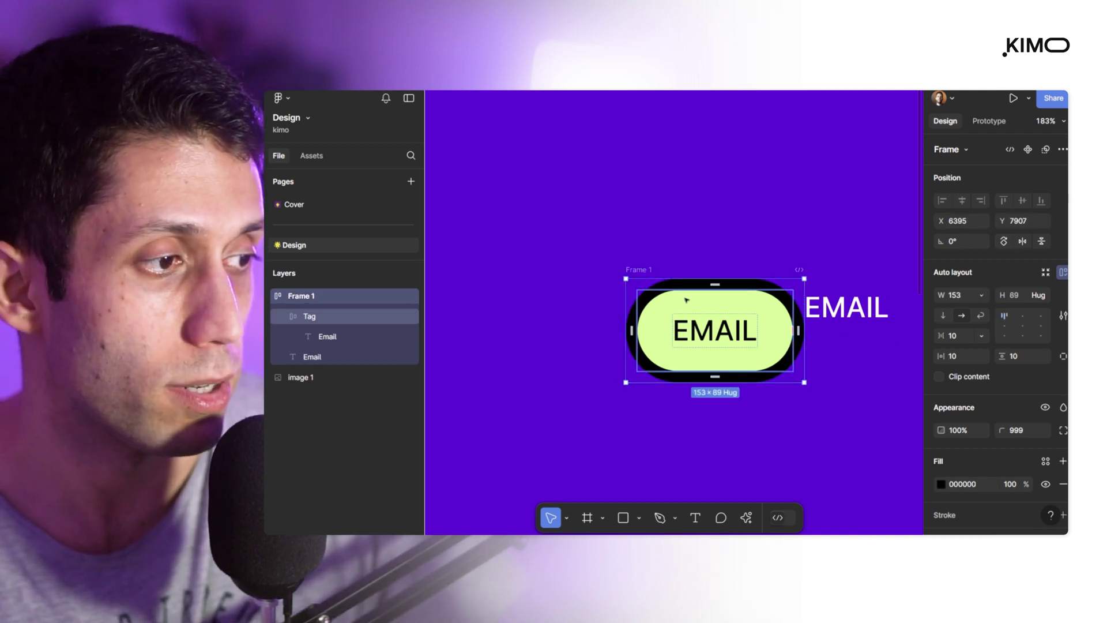
click(982, 296)
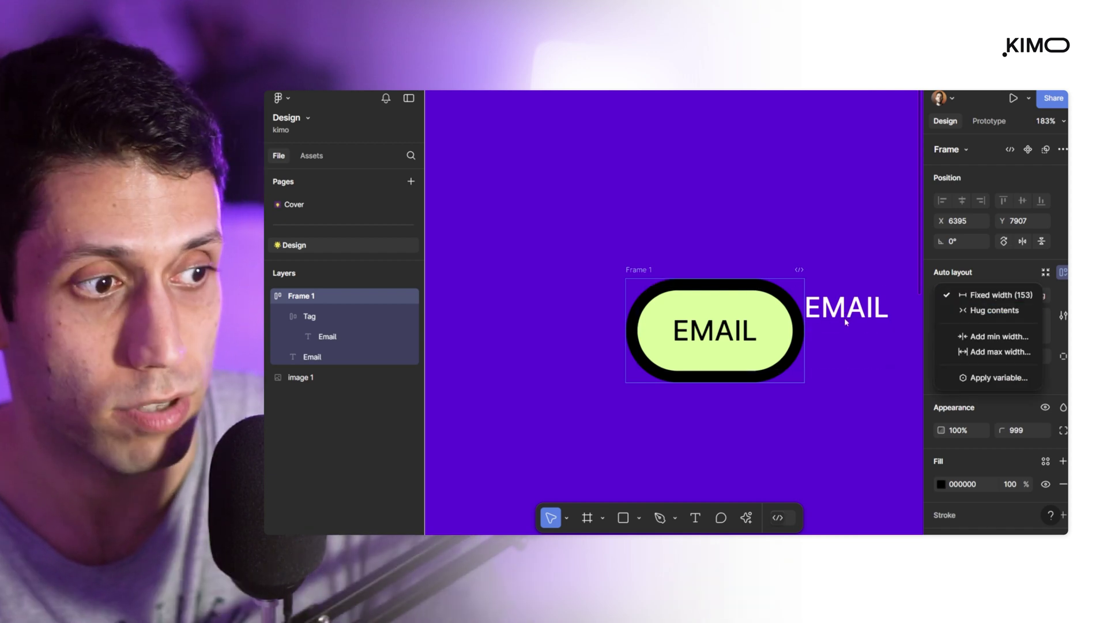
click(1013, 310)
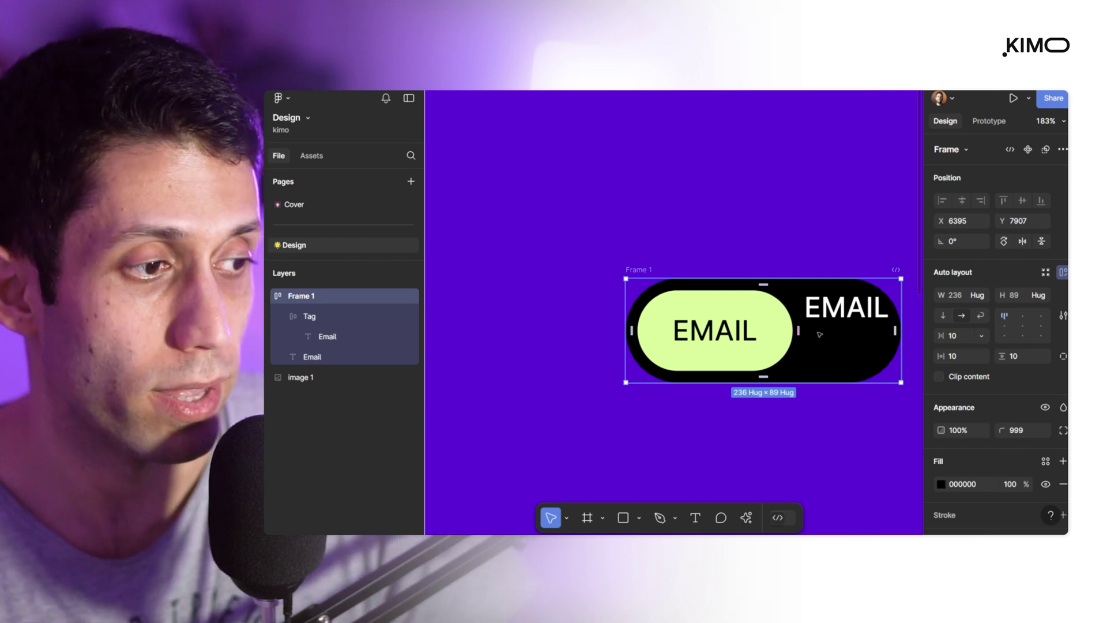
scroll(807, 332, right, 2)
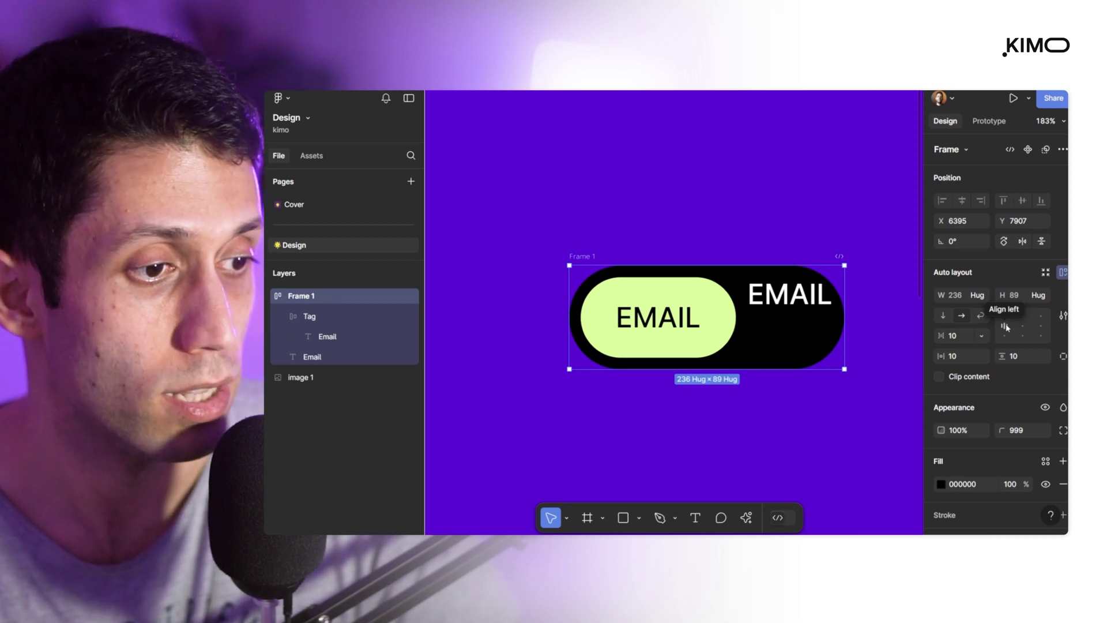
click(1005, 327)
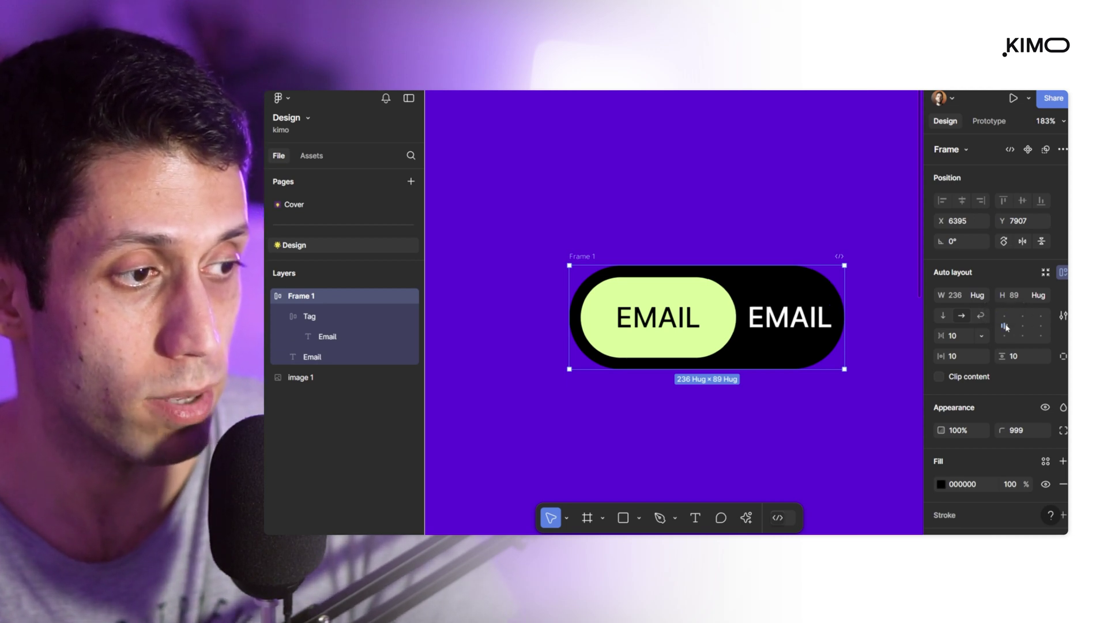
Test the pill's resizing by replacing the white text with sdfsdfsdfsdf and the tag text with sdfsdfsdf, and undo the test text.
scroll(858, 415, down, 3)
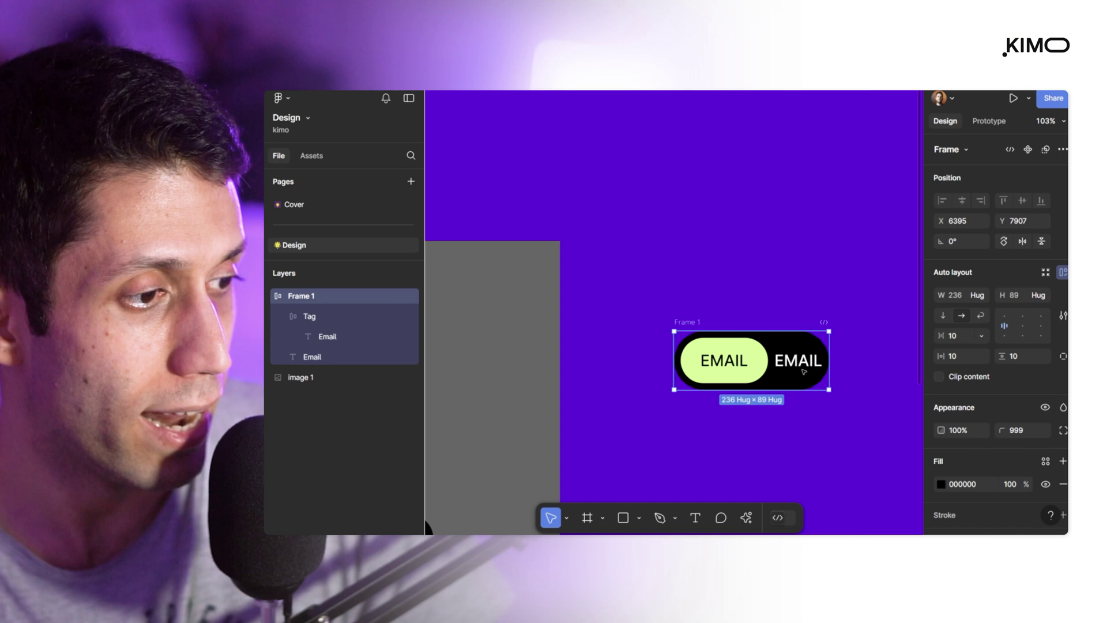
double_click(805, 362)
text(sdfsdfsdfsdf)
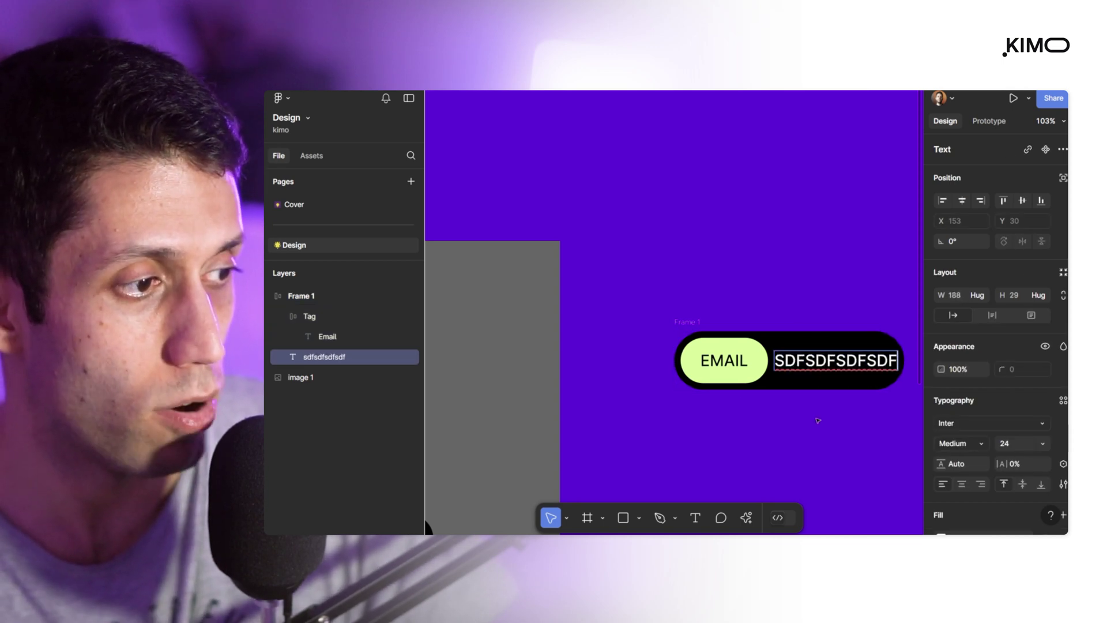
double_click(724, 360)
text(sdfsdfsdf)
key(Escape)
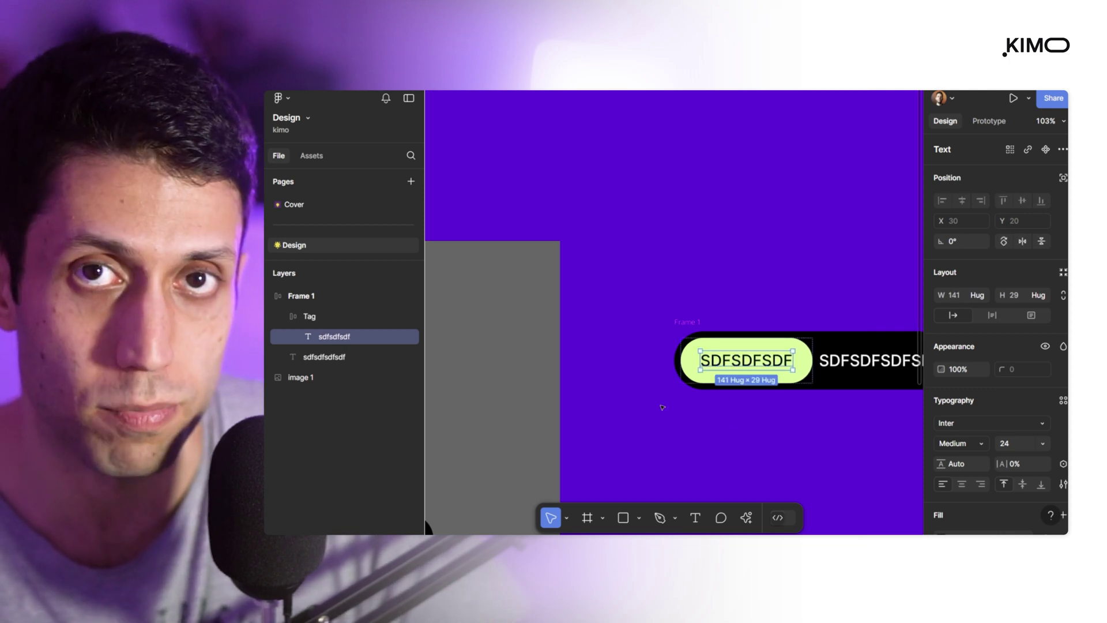
key(ctrl+z)
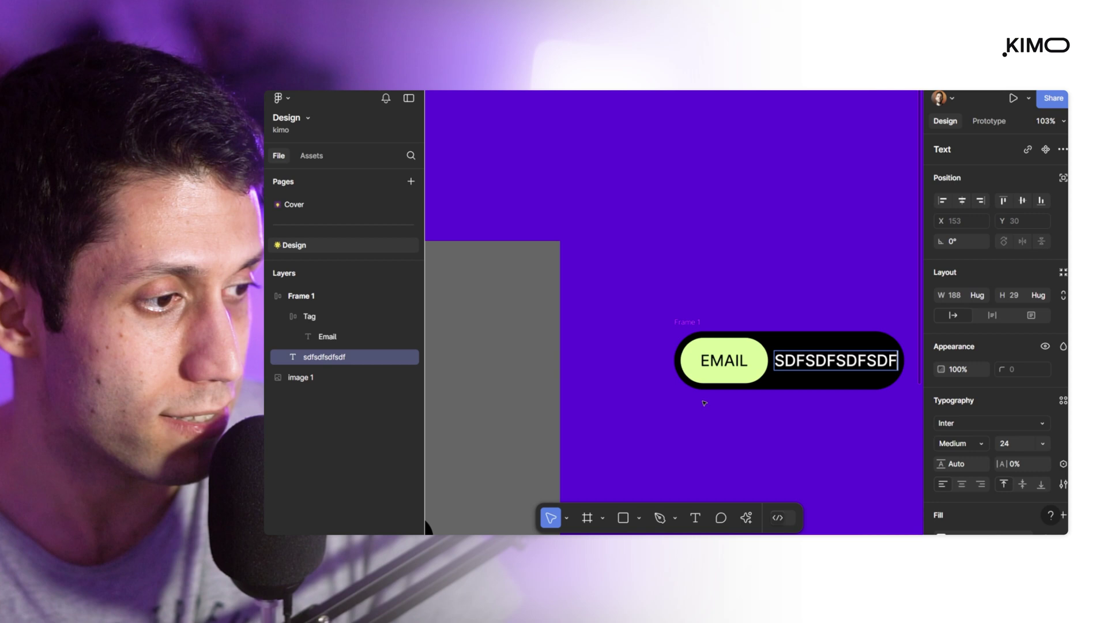
key(ctrl+z)
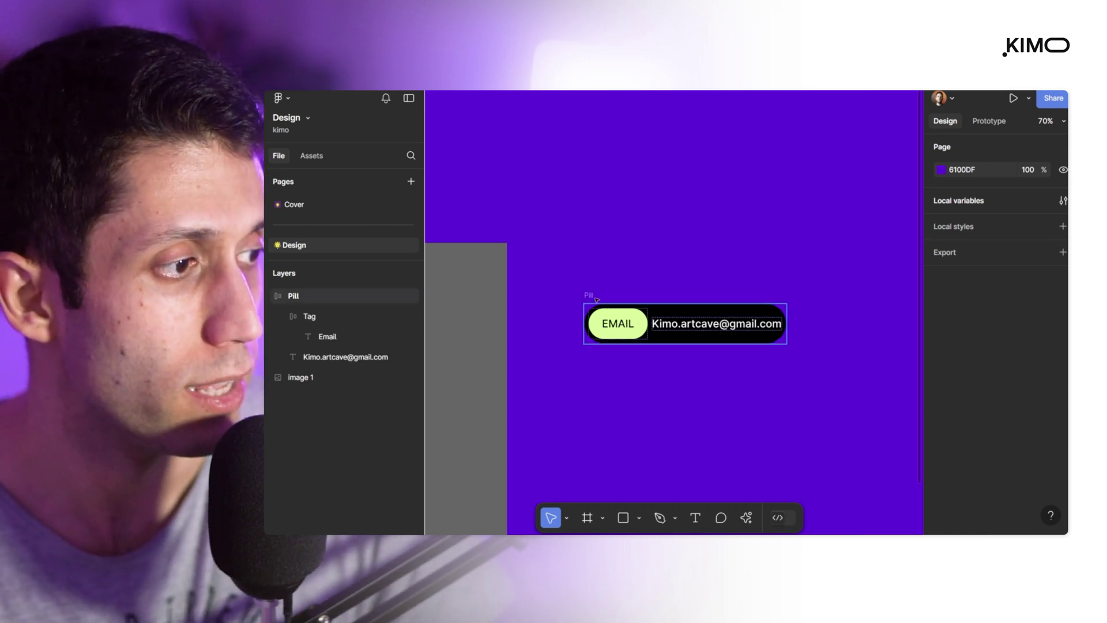
Try shrinking the green Tag to 21 × 29, and restore its Hug sizing.
click(582, 319)
click(645, 311)
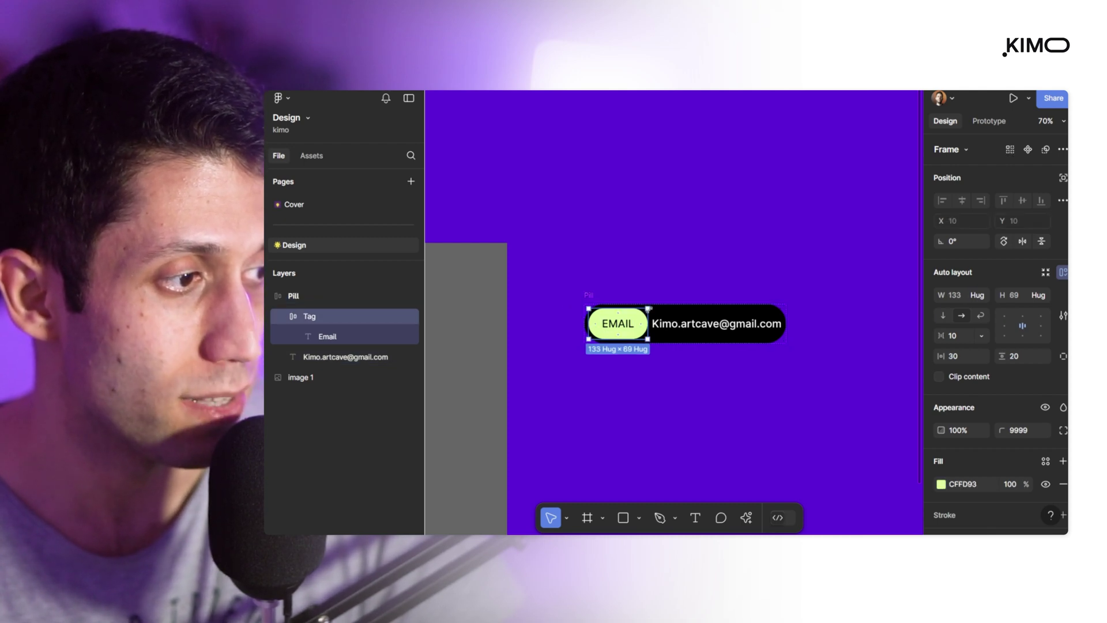
drag(648, 309, 600, 308)
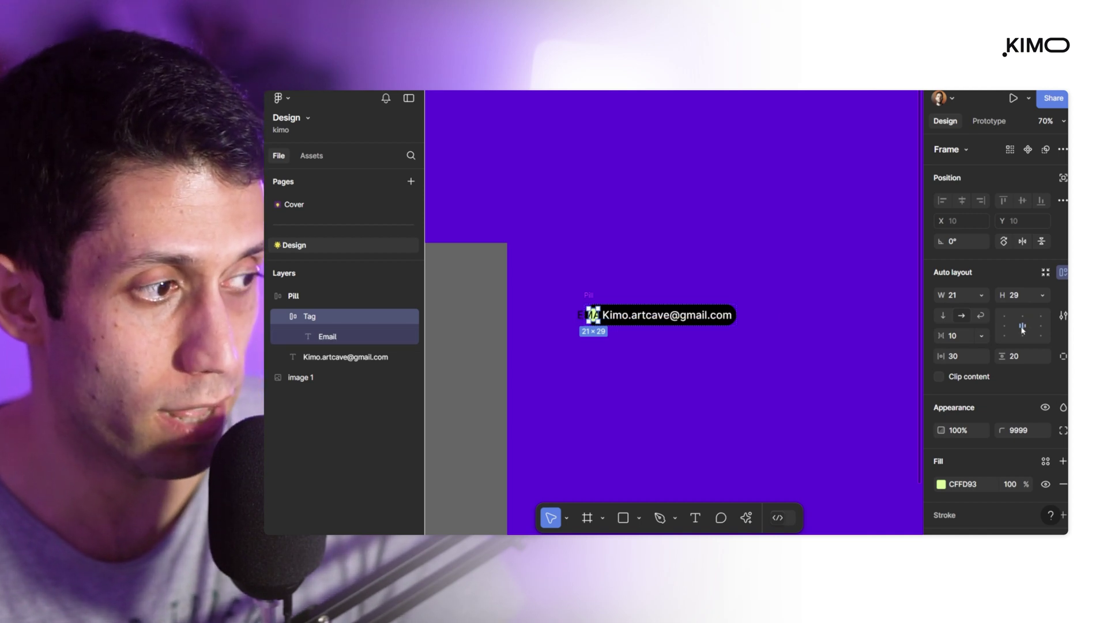
key(ctrl+alt+shift+r)
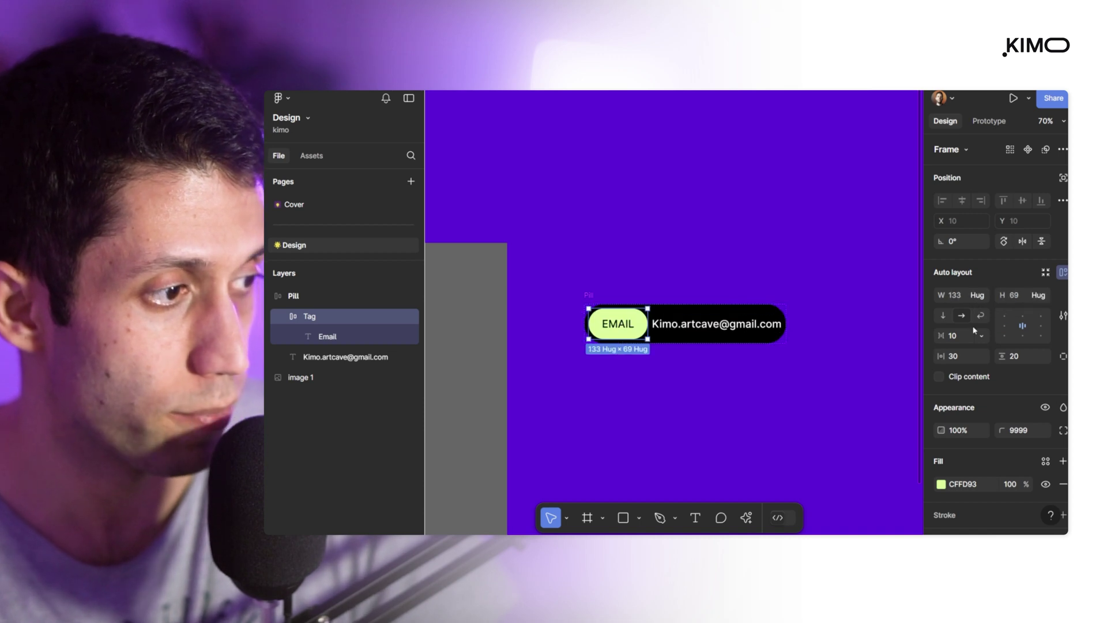
Set the Pill frame's height to Fixed height at 89.
click(623, 306)
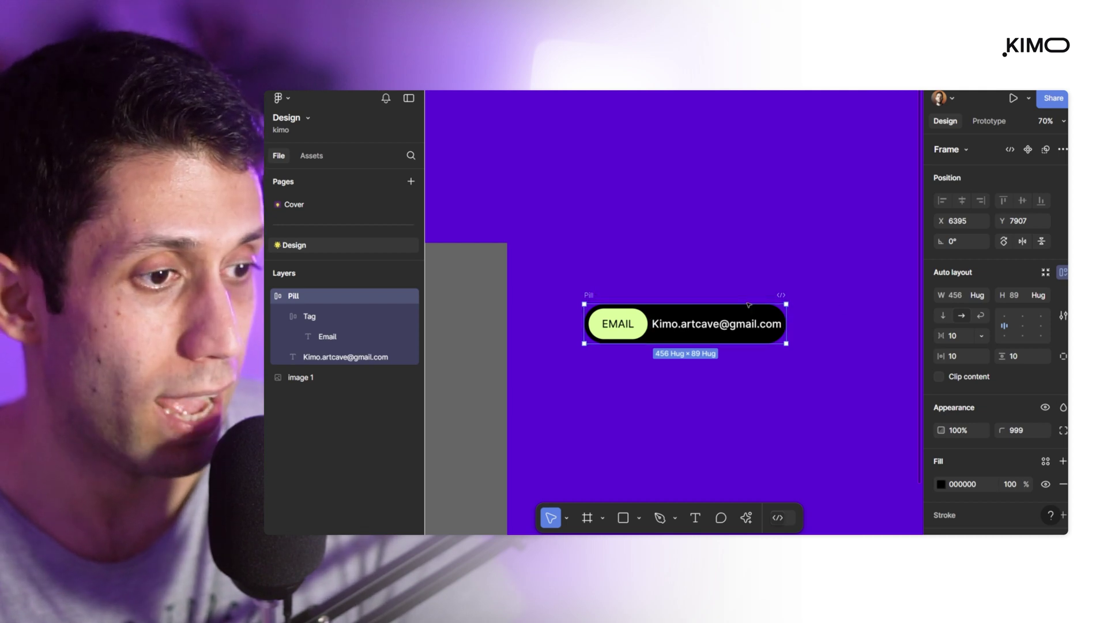
click(1042, 295)
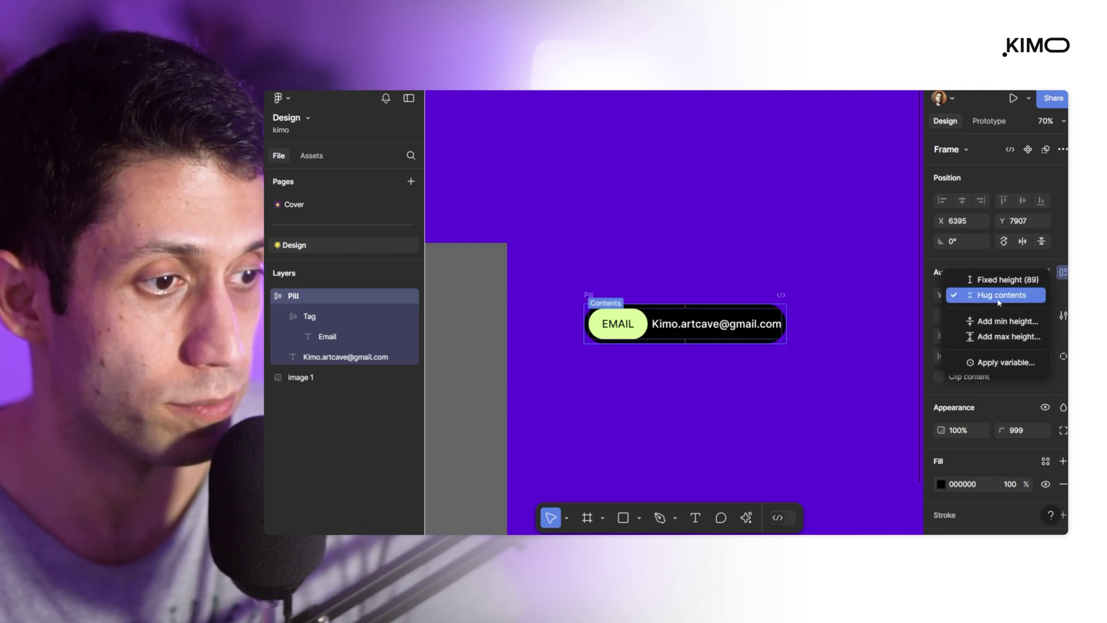
click(1007, 279)
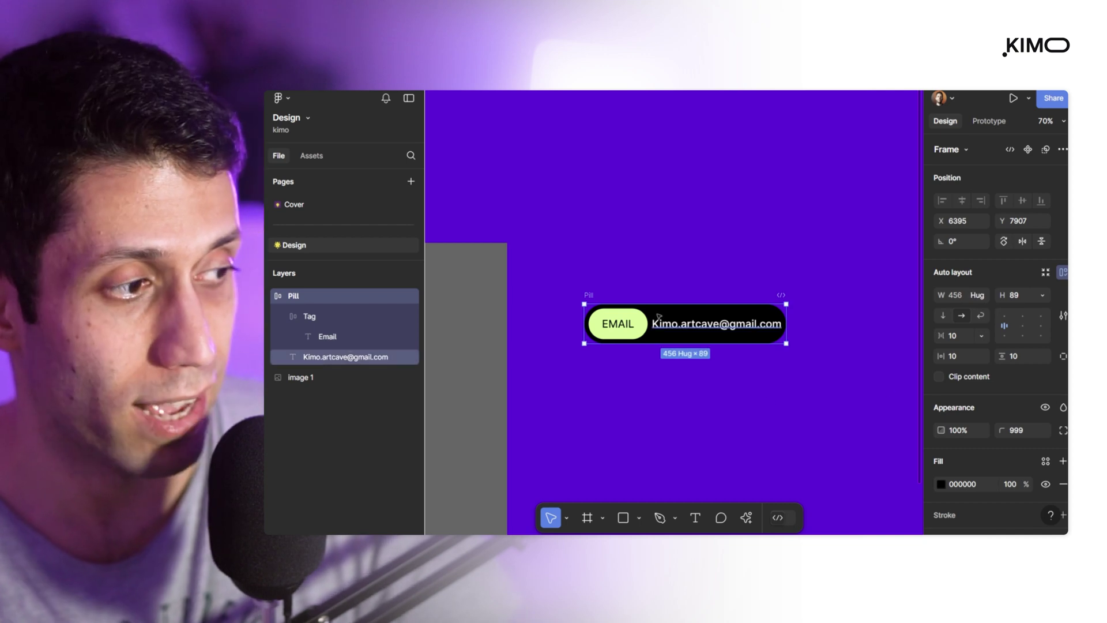
Try resizing the green Tag inside the fixed-height pill.
click(632, 321)
drag(649, 309, 622, 320)
click(669, 366)
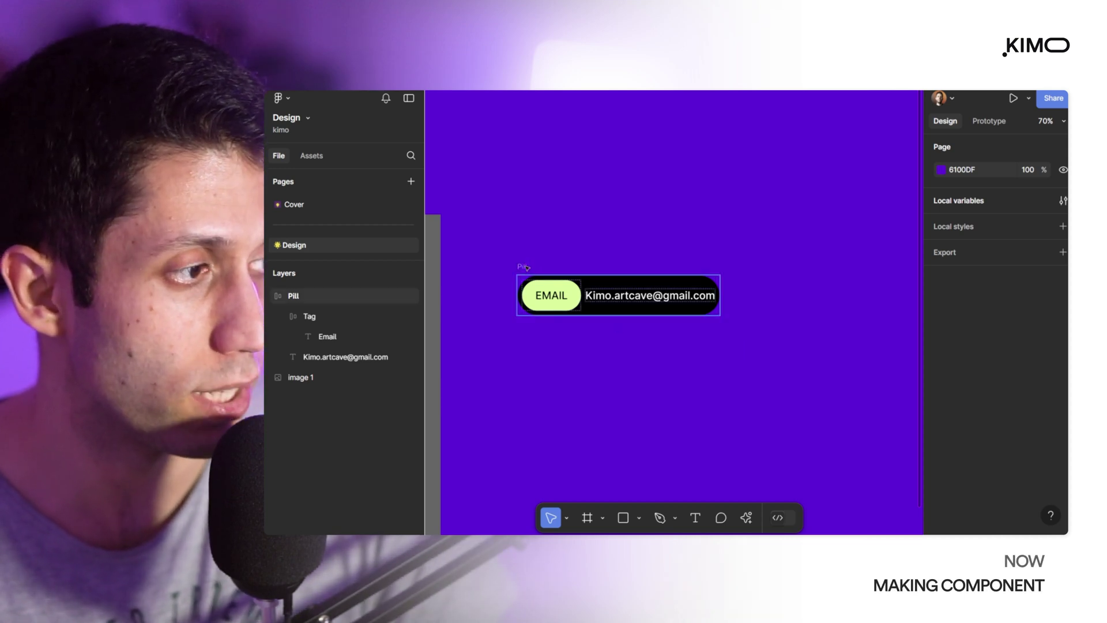
Turn the Pill frame into a component.
click(524, 267)
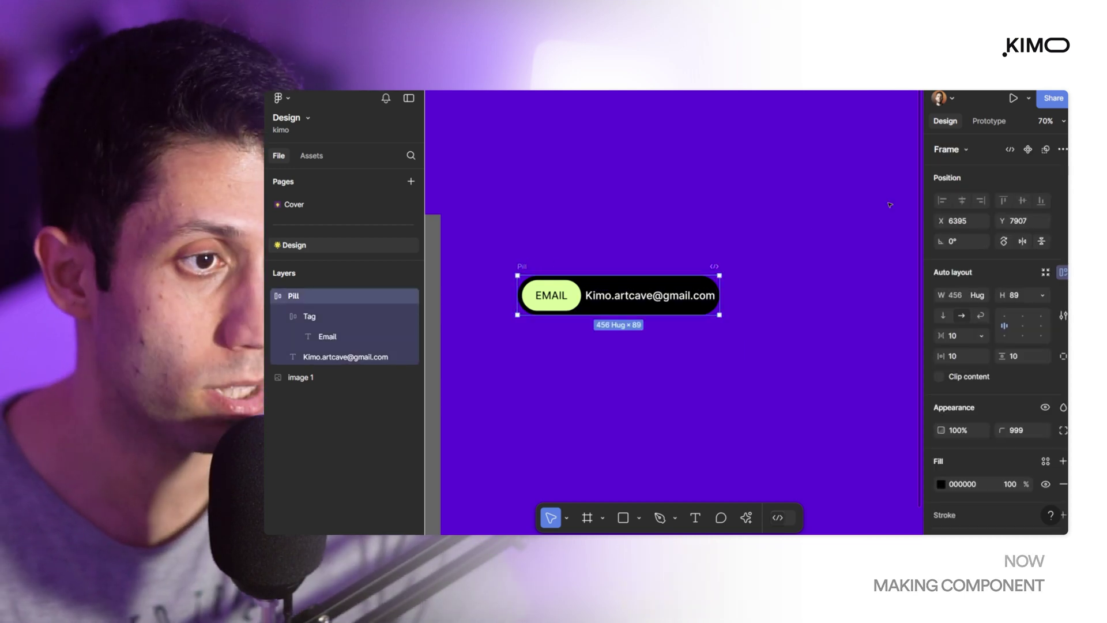
click(1027, 149)
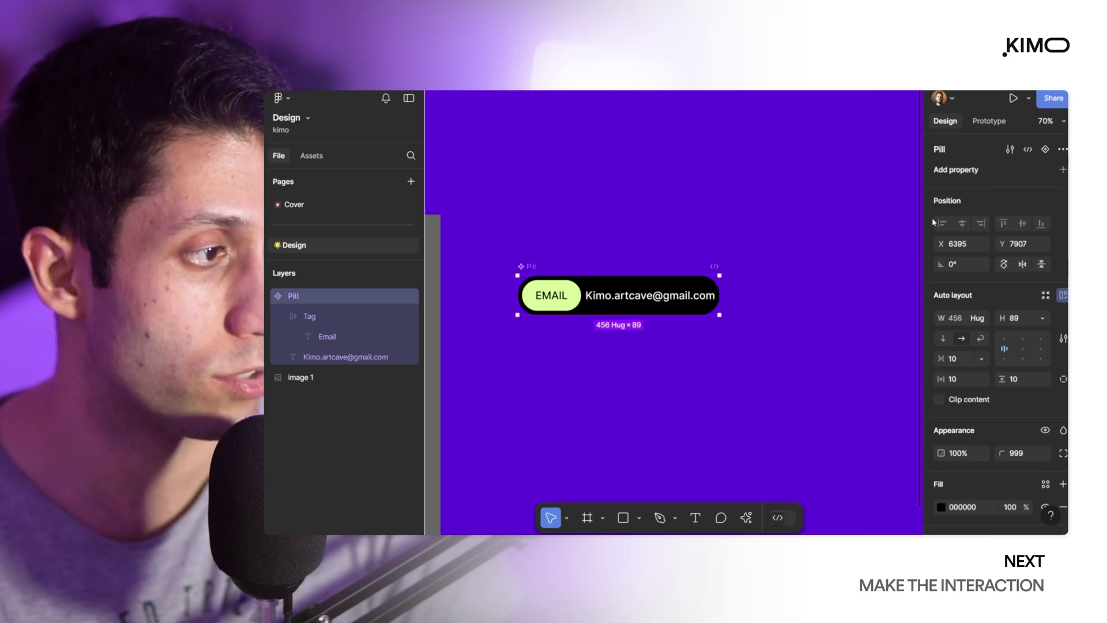
Add a second variant to the Pill component.
scroll(770, 296, down, 5)
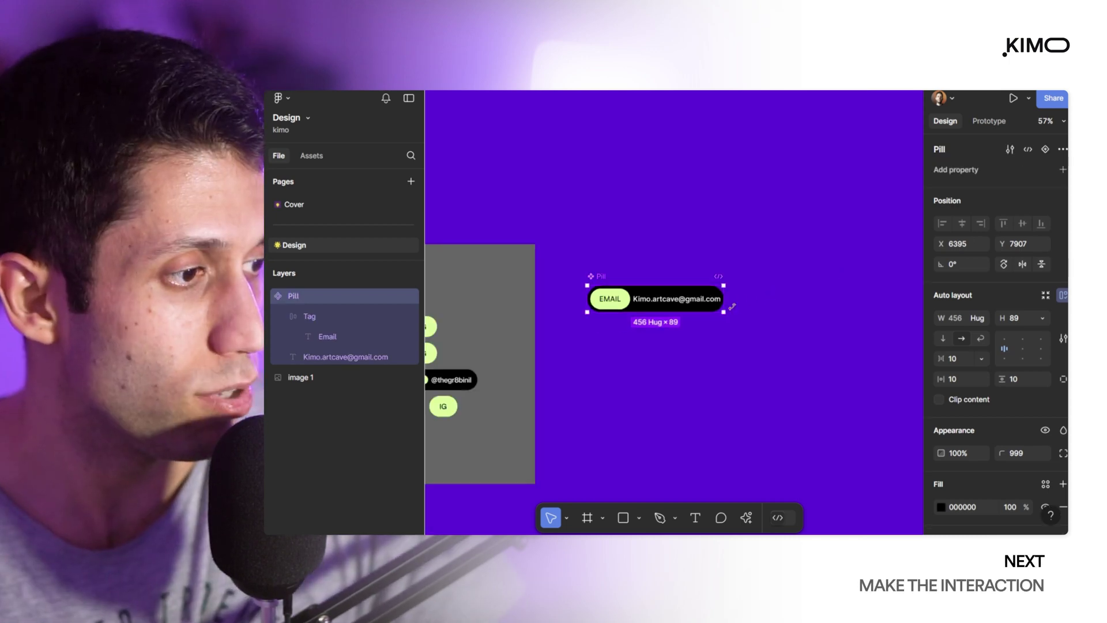
scroll(678, 310, up, 3)
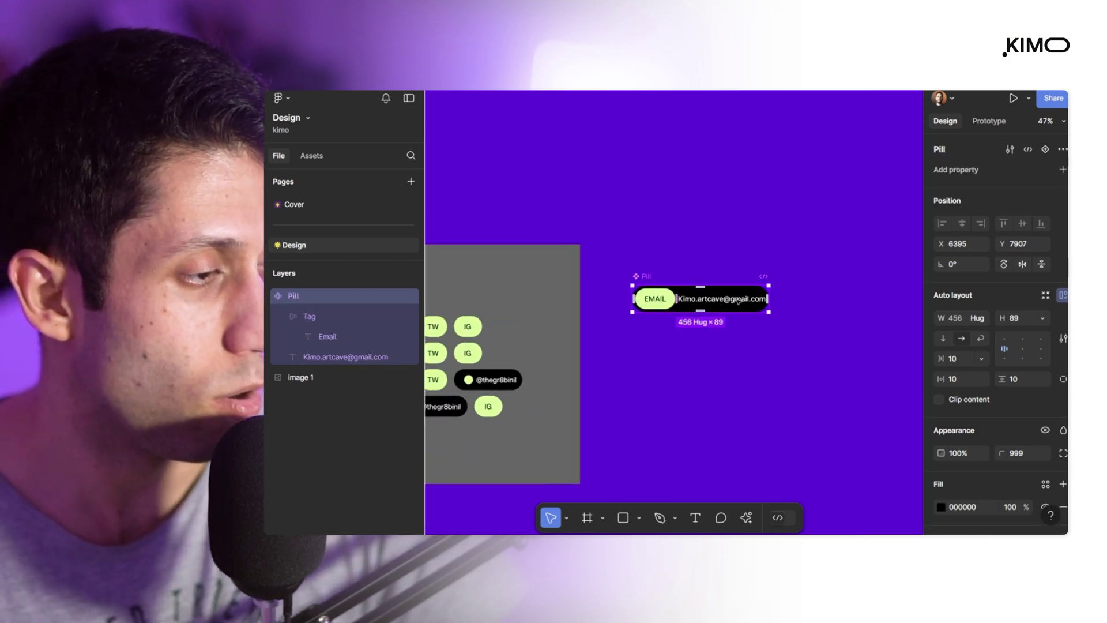
scroll(658, 356, left, 5)
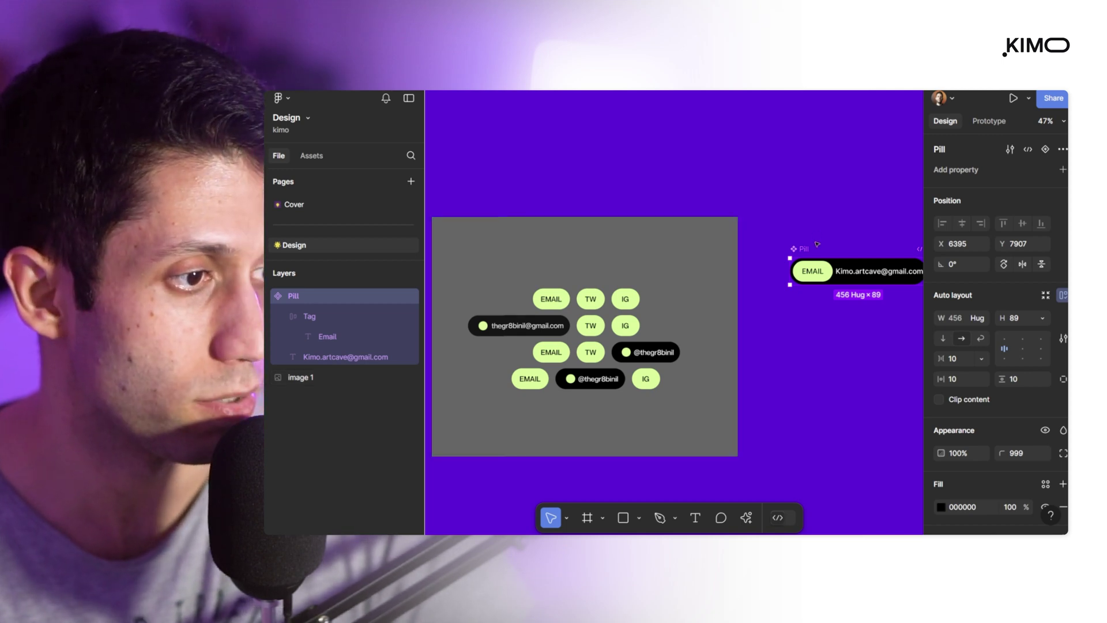
click(832, 345)
scroll(856, 311, down, 3)
scroll(749, 308, right, 5)
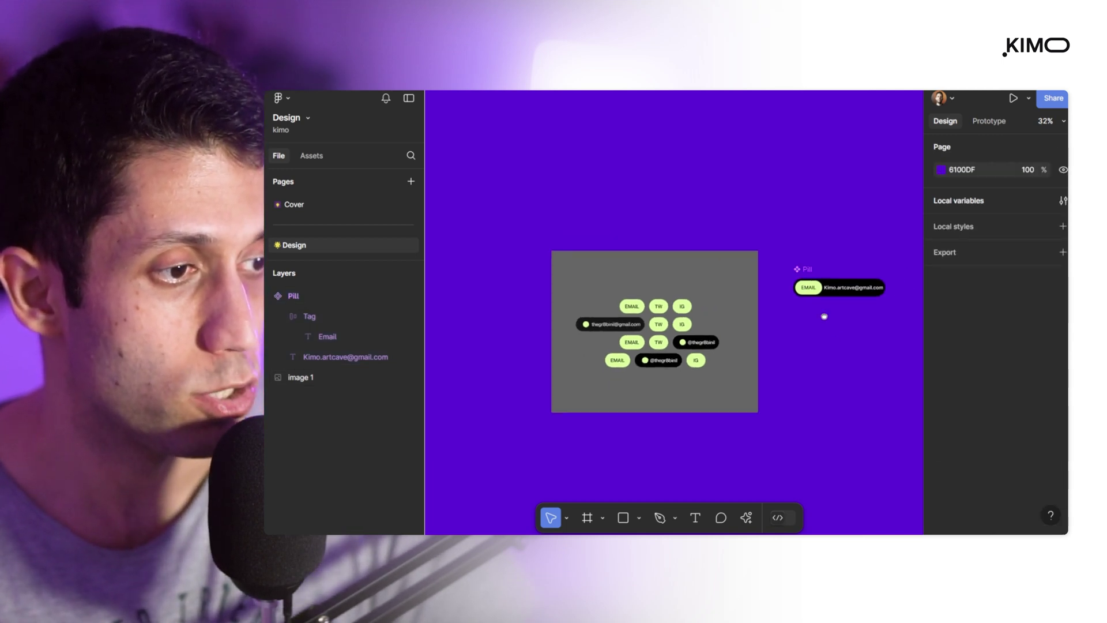
scroll(725, 306, up, 3)
click(723, 297)
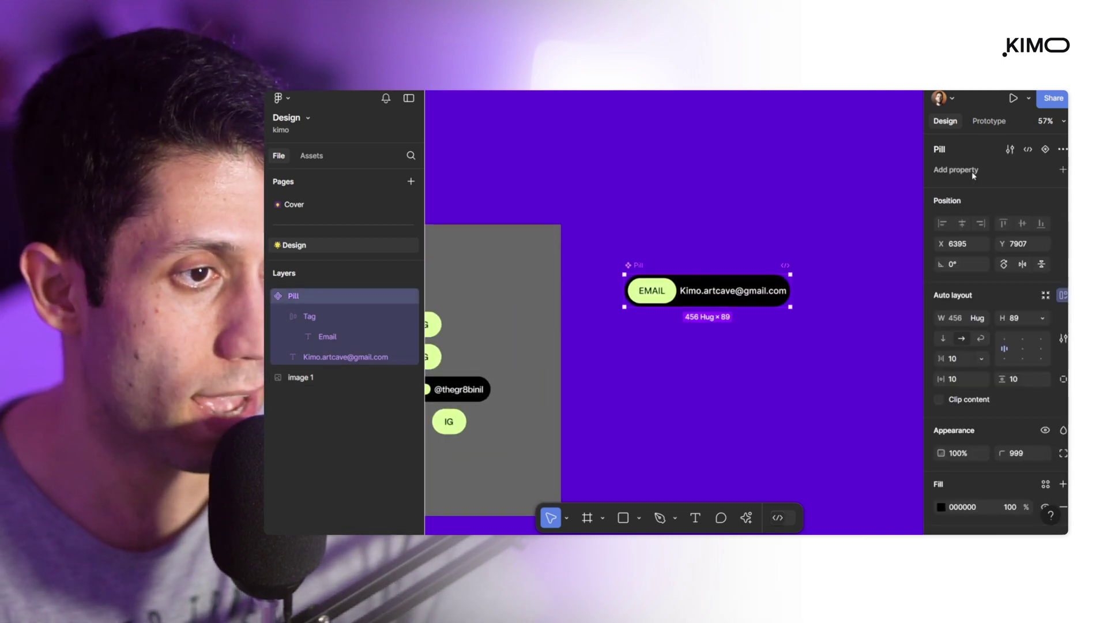
click(1046, 149)
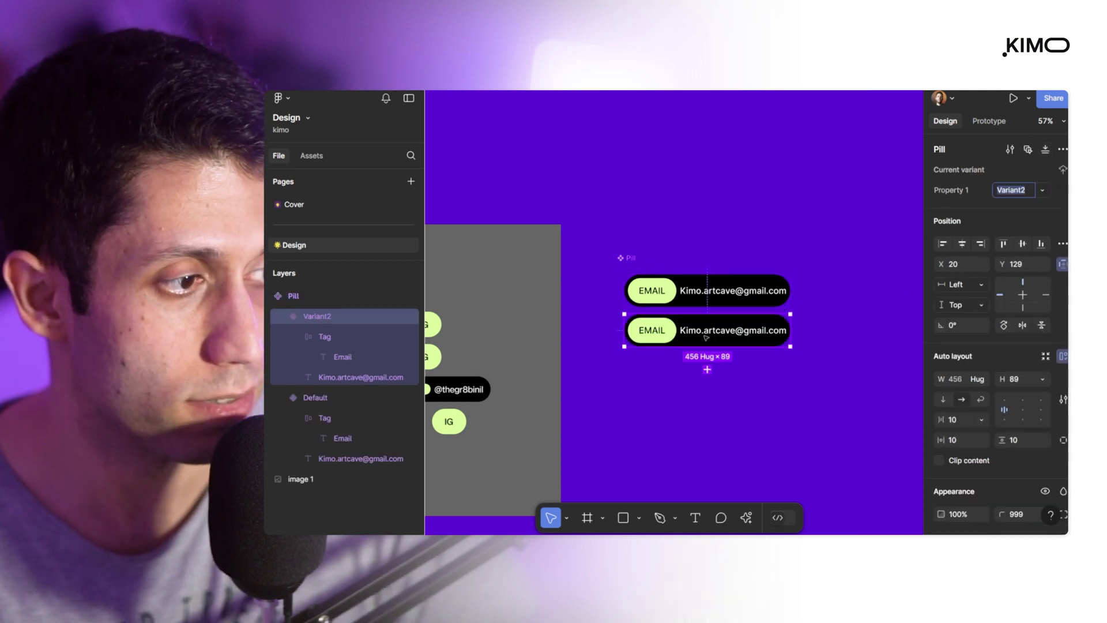
Name the new variant Hover and open the Default variant's property value for editing.
text(Ho)
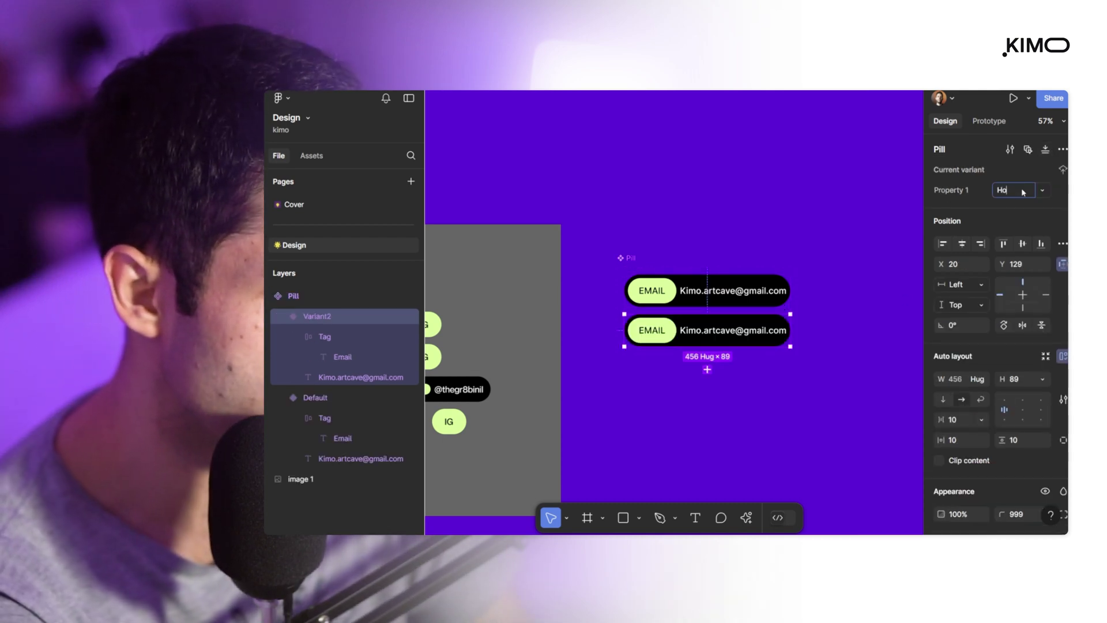
text(ver)
key(Return)
click(1042, 191)
click(1044, 196)
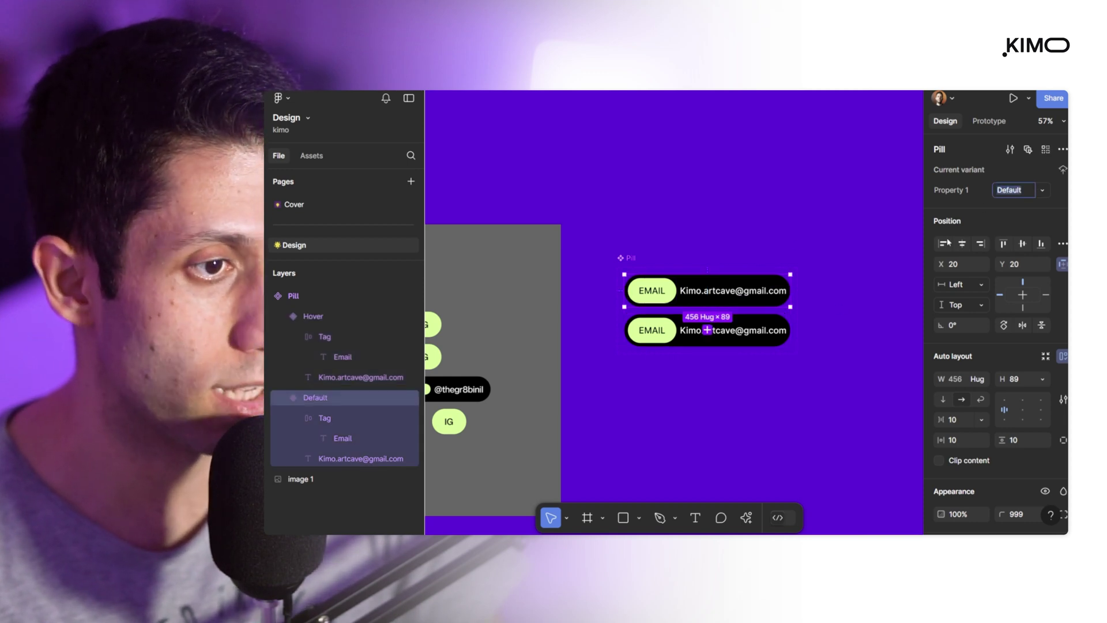
Rename the Pill component's variant property to State.
double_click(945, 190)
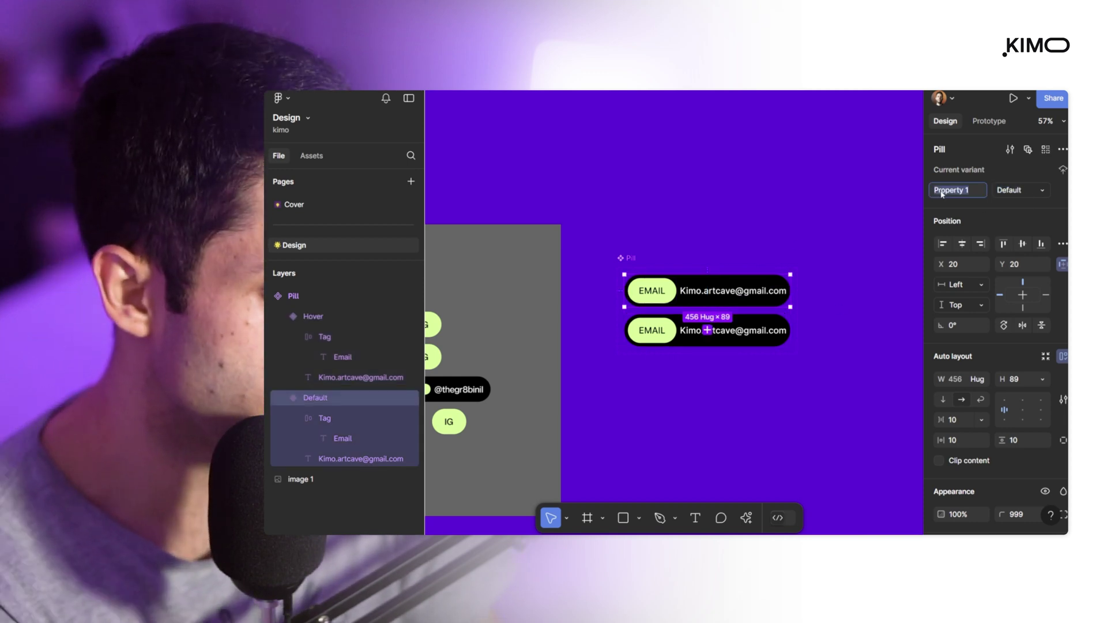
text(State)
key(Return)
click(750, 330)
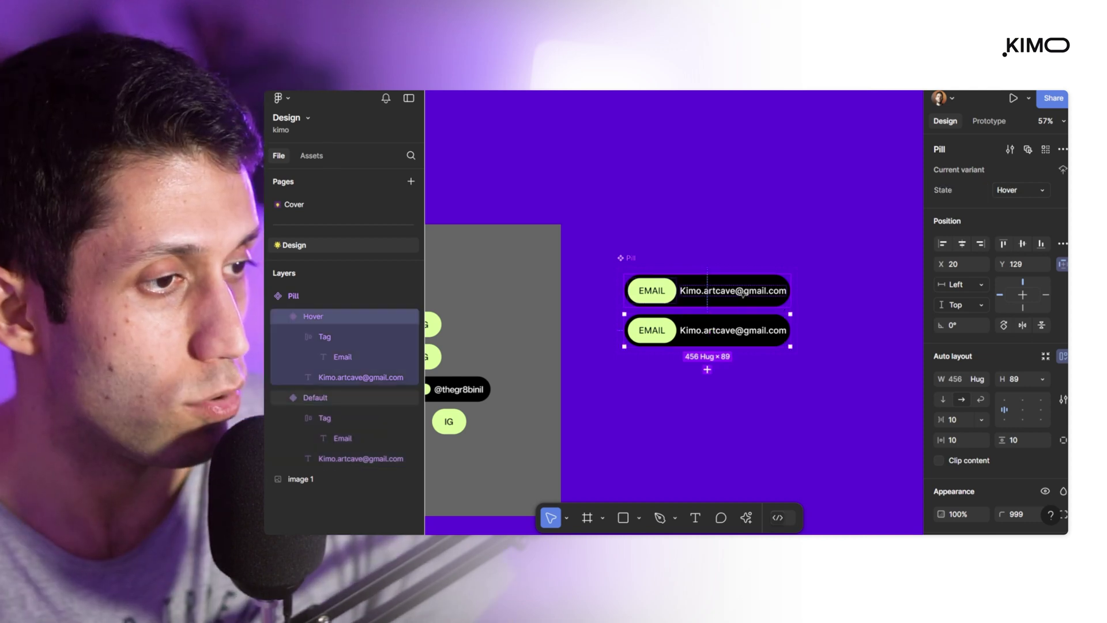
click(778, 290)
click(642, 333)
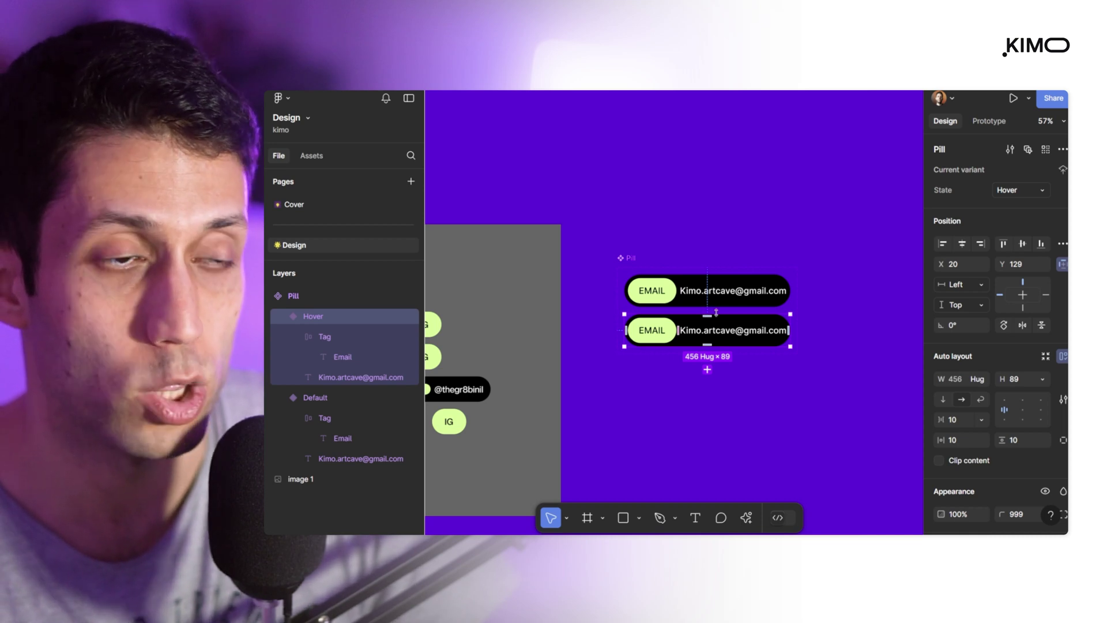
Hide the email address text in the Default variant so only the green tag shows.
scroll(686, 295, up, 5)
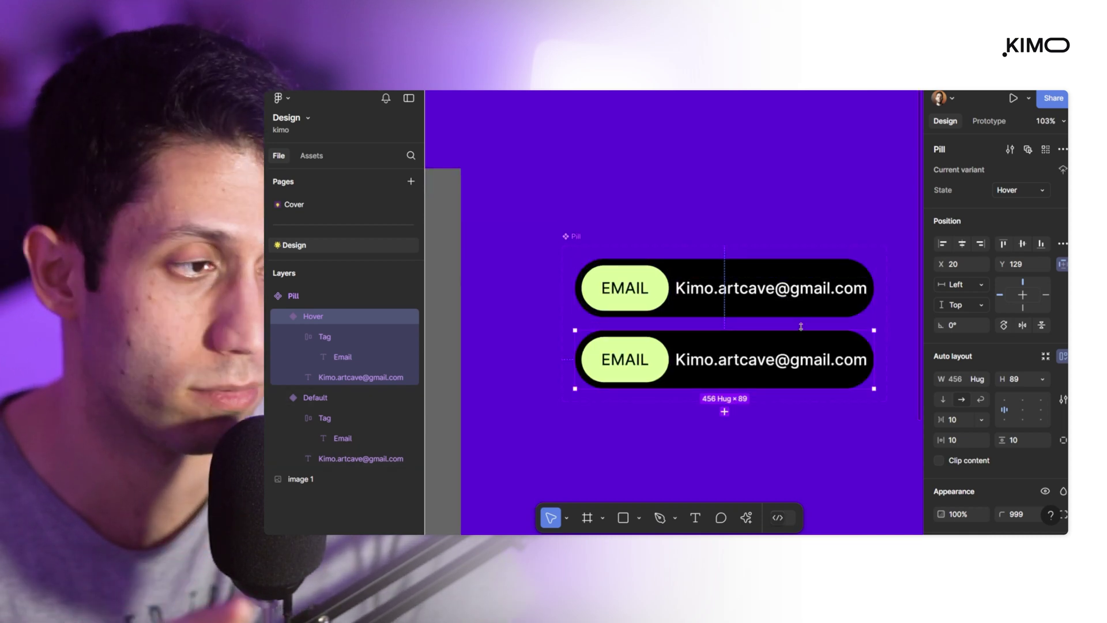
scroll(831, 340, down, 3)
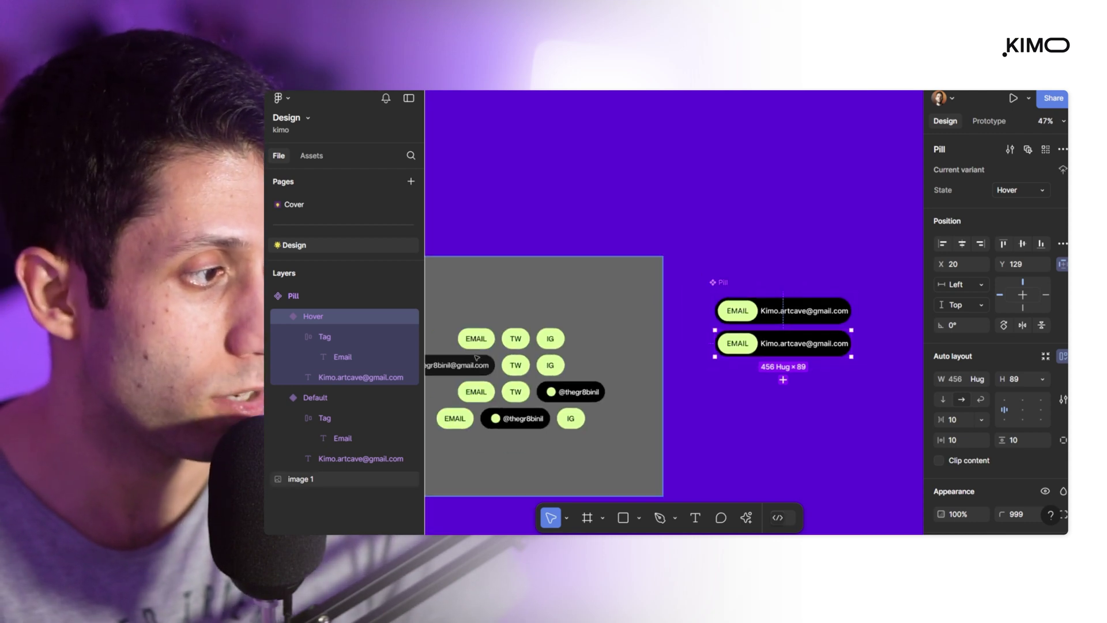
scroll(447, 319, up, 5)
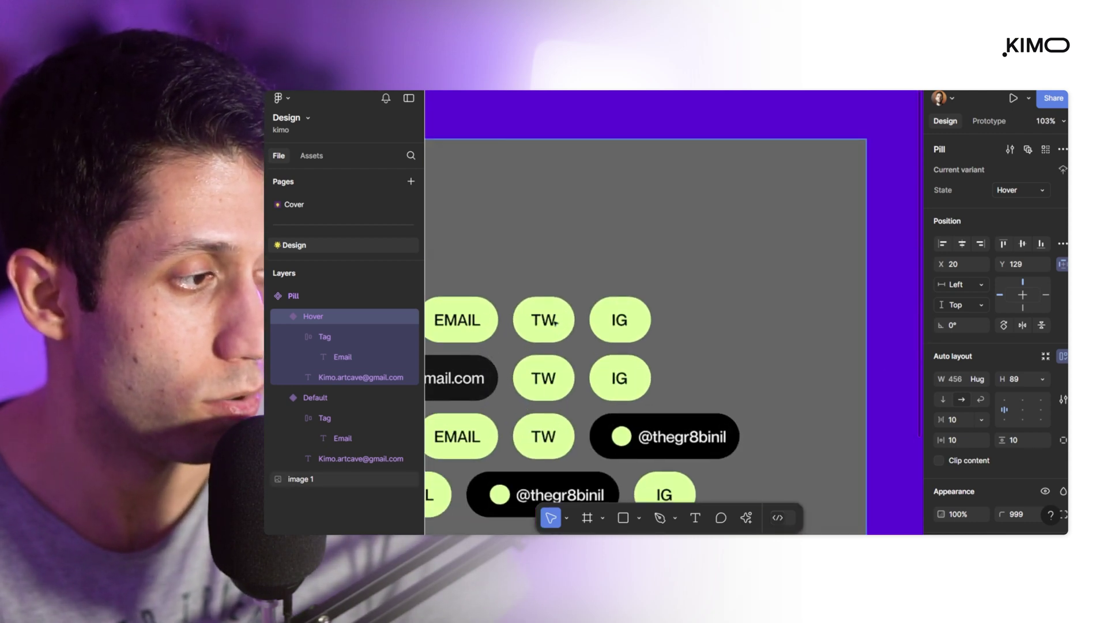
scroll(579, 362, down, 5)
scroll(807, 320, up, 6)
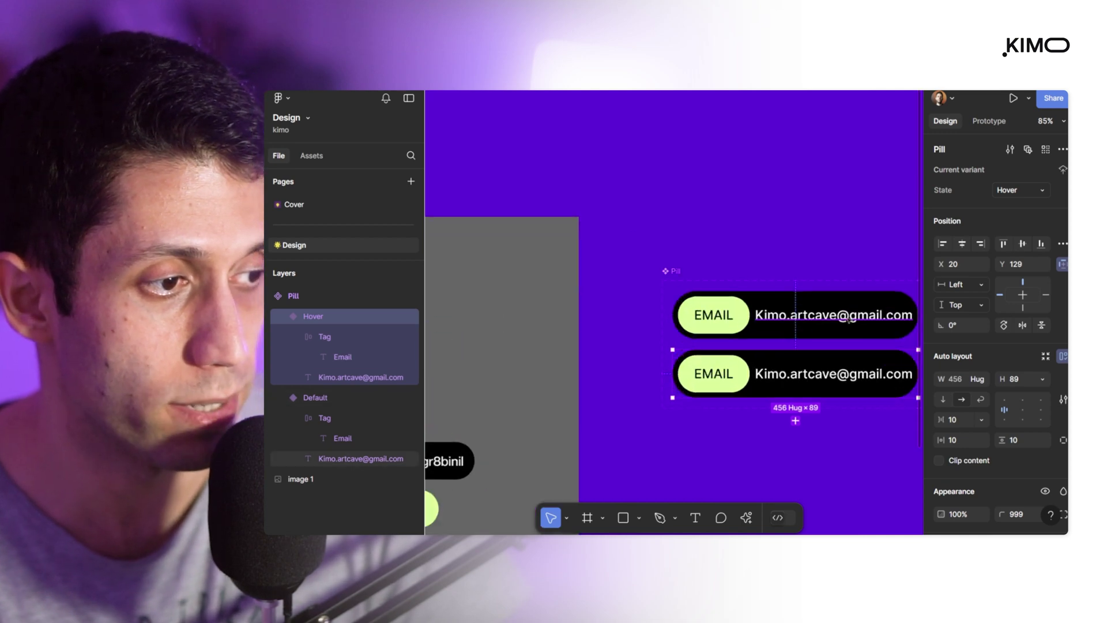
double_click(788, 318)
drag(796, 238, 740, 222)
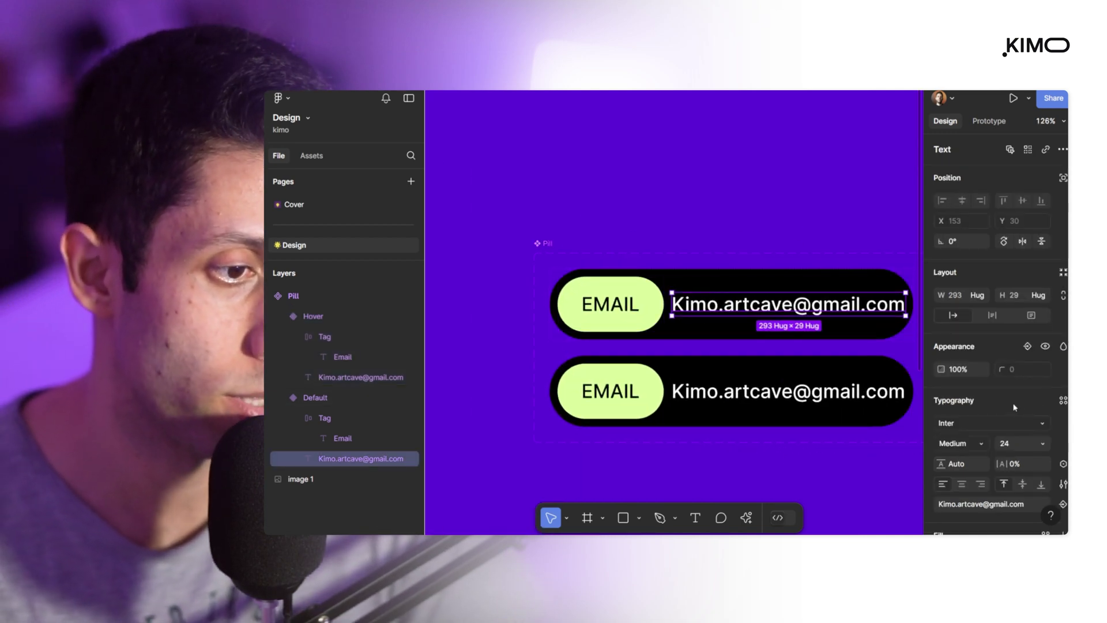
click(1045, 346)
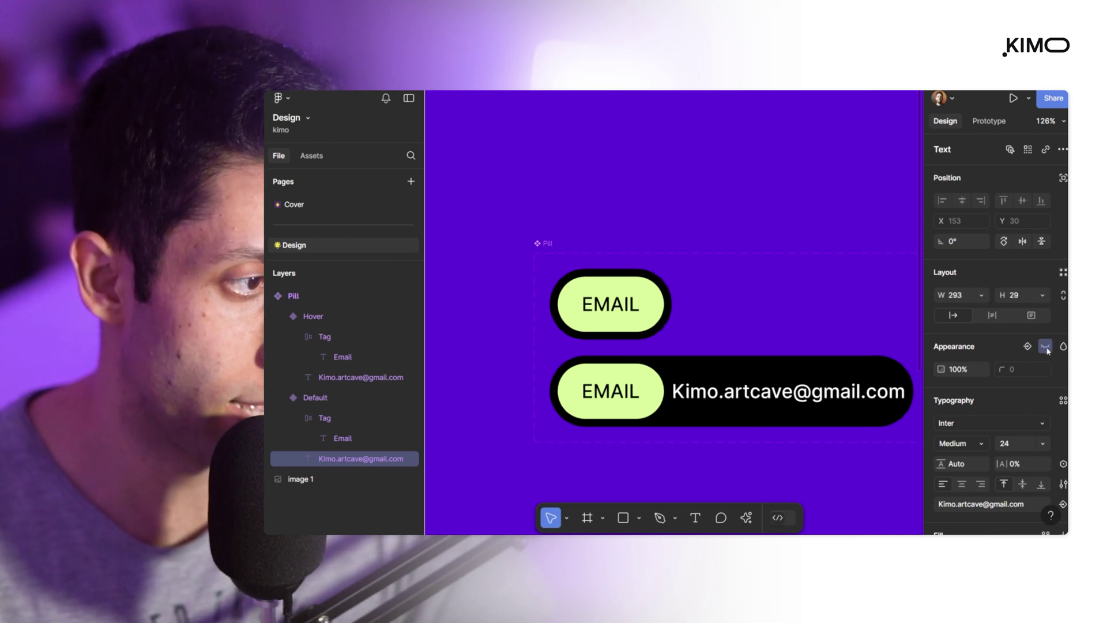
key(Escape)
Set the Default variant's horizontal and vertical padding to 1.
scroll(688, 292, down, 5)
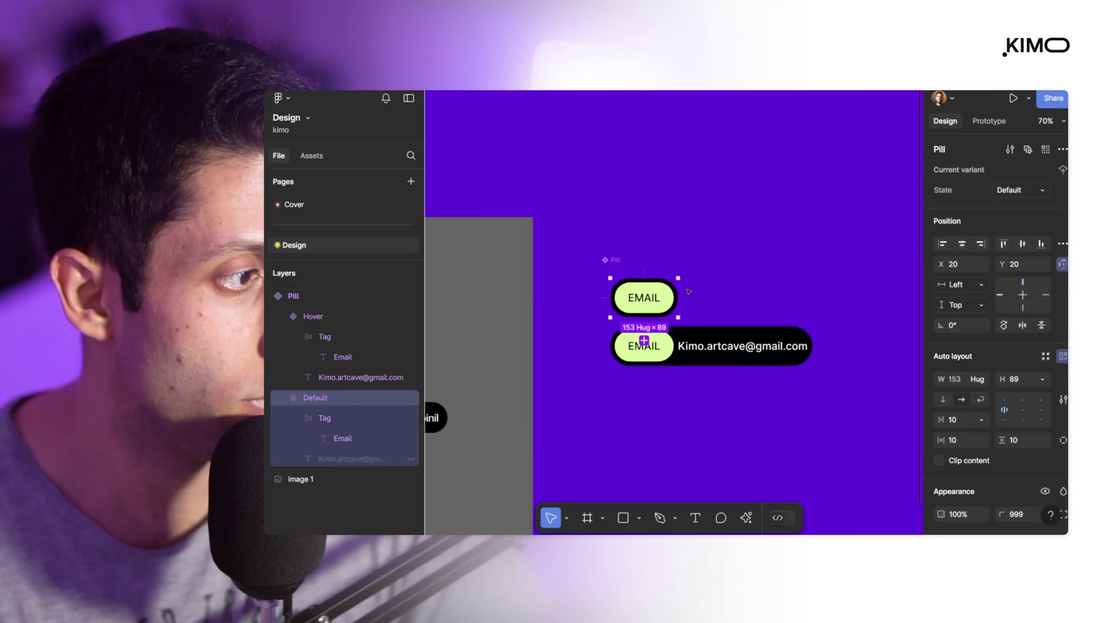
scroll(688, 292, down, 3)
scroll(516, 310, up, 15)
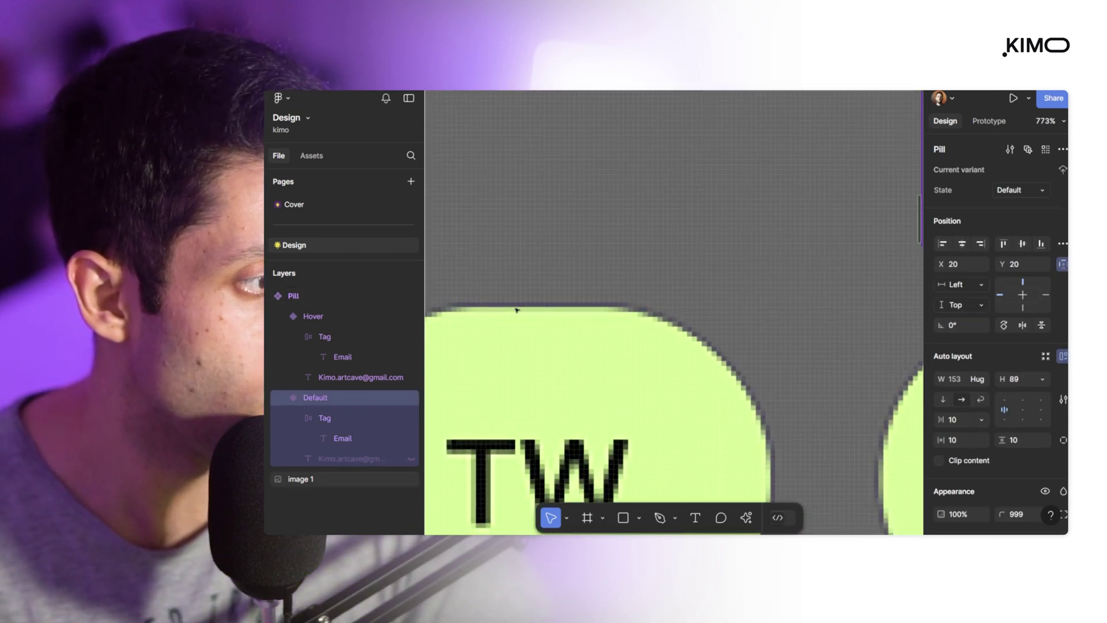
scroll(517, 310, down, 5)
scroll(643, 360, down, 4)
key(shift+2)
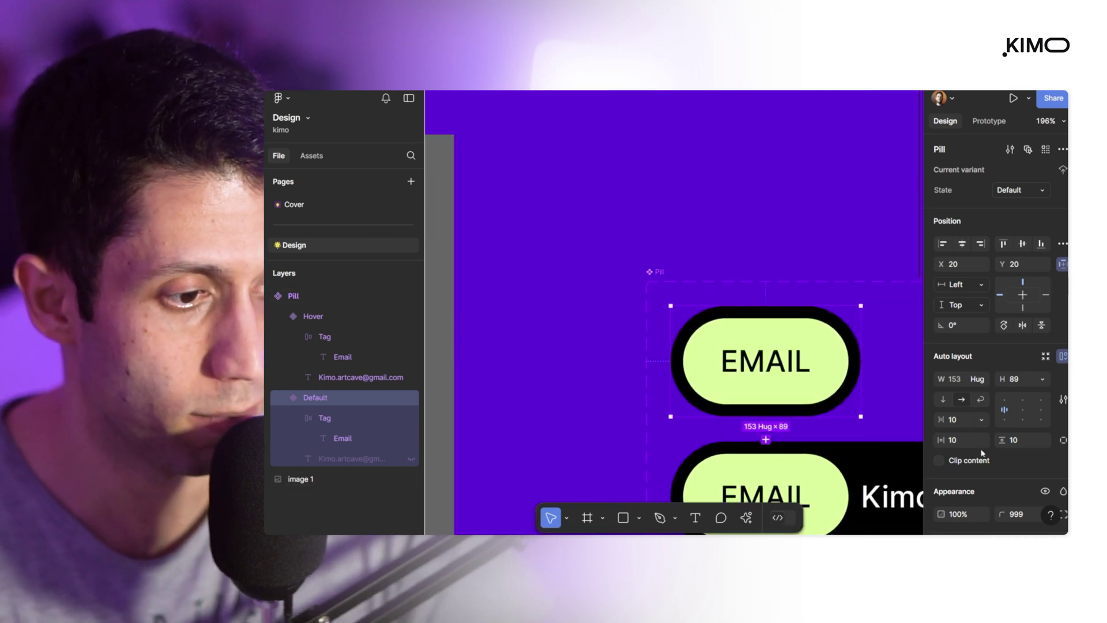
click(969, 440)
text(1)
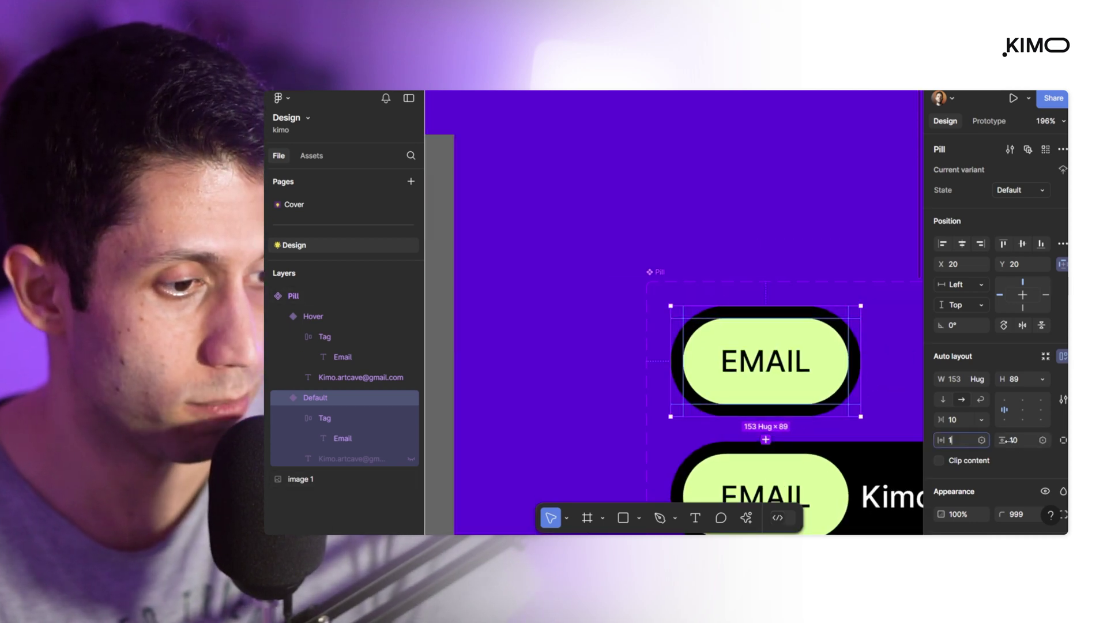
click(1020, 440)
text(1)
key(Return)
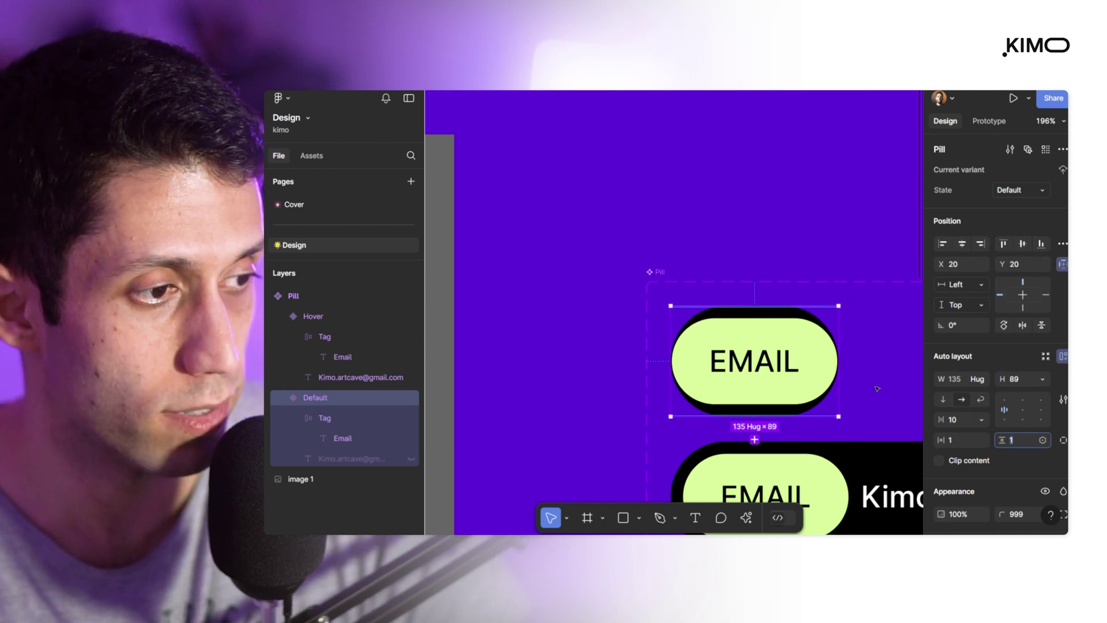
Make the Default variant's height hug its contents.
scroll(877, 389, up, 2)
click(1042, 379)
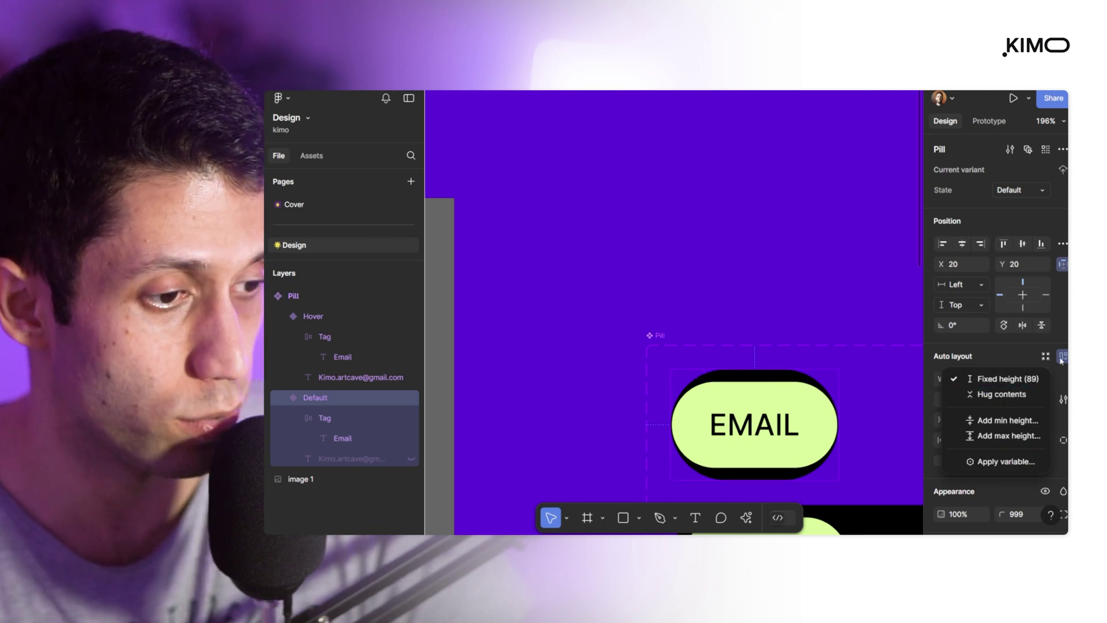
click(1010, 394)
click(865, 406)
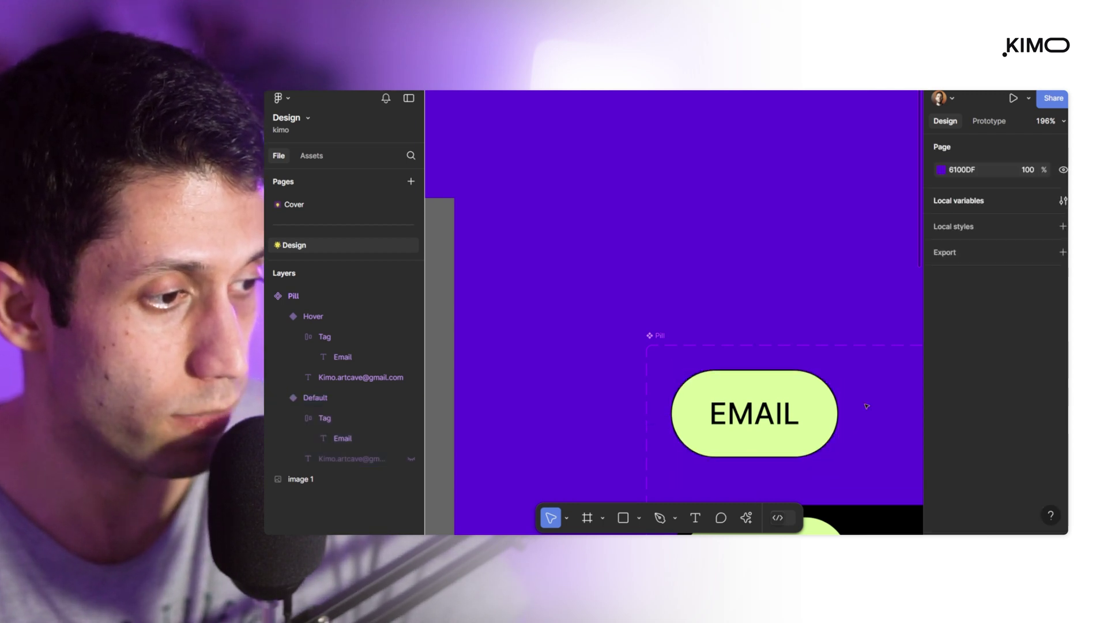
Match the Hover variant's height to the Default variant by setting it to 71.
scroll(813, 285, down, 4)
click(826, 298)
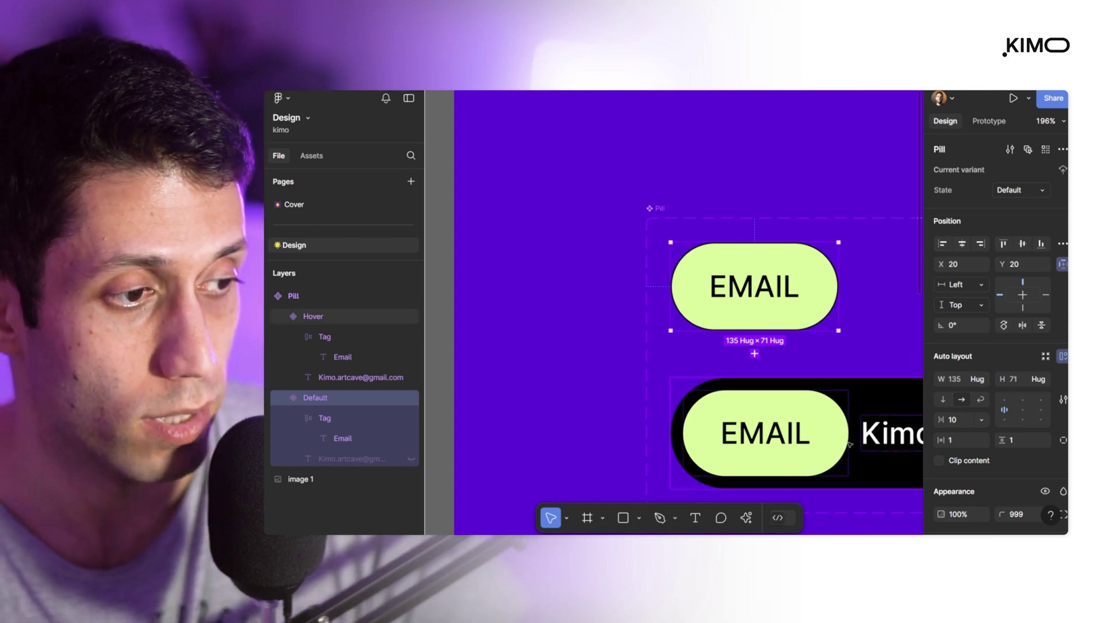
scroll(828, 414, down, 5)
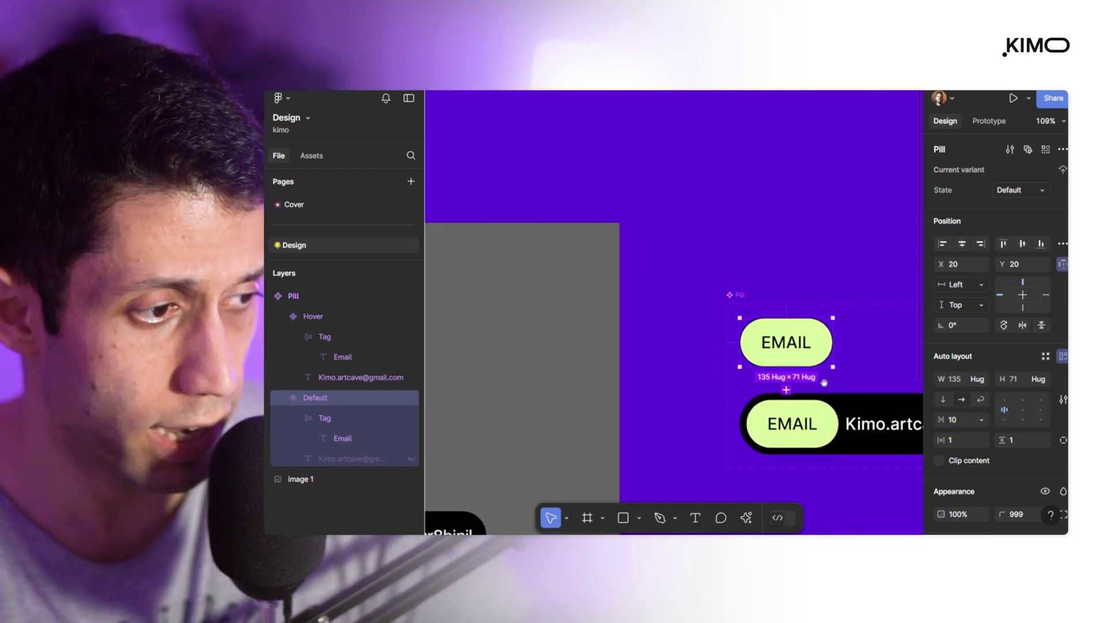
scroll(704, 376, right, 3)
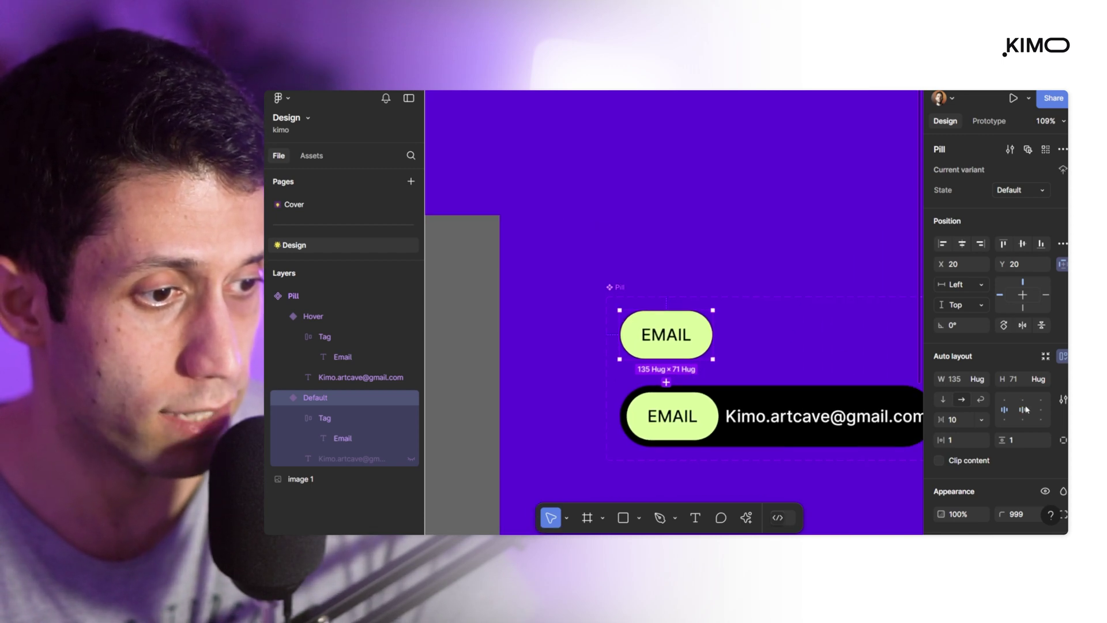
click(1018, 379)
click(714, 391)
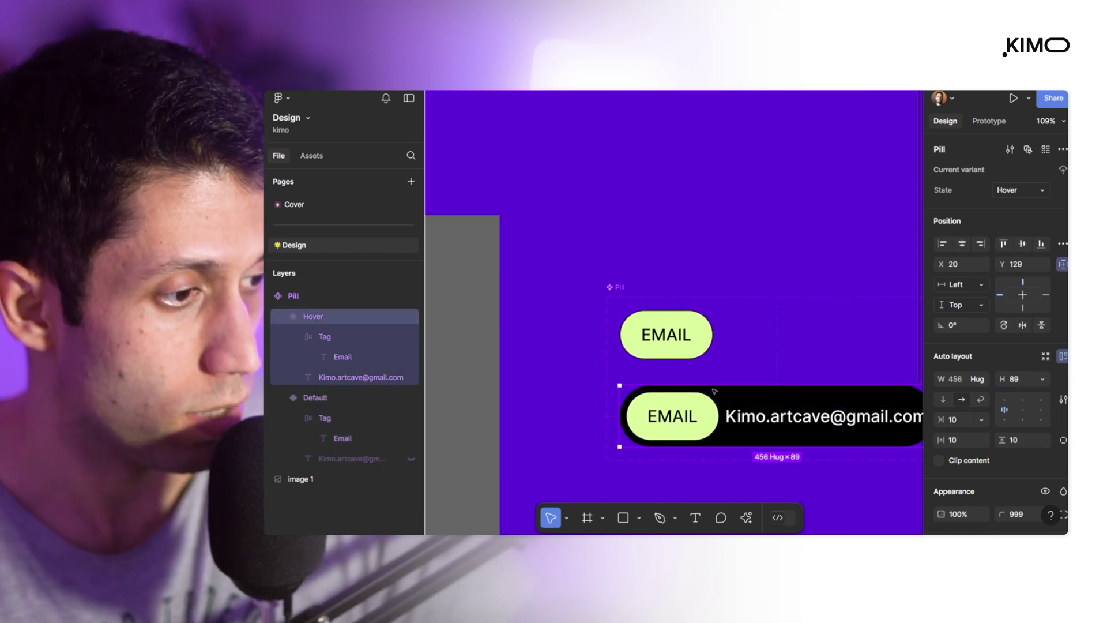
click(1022, 379)
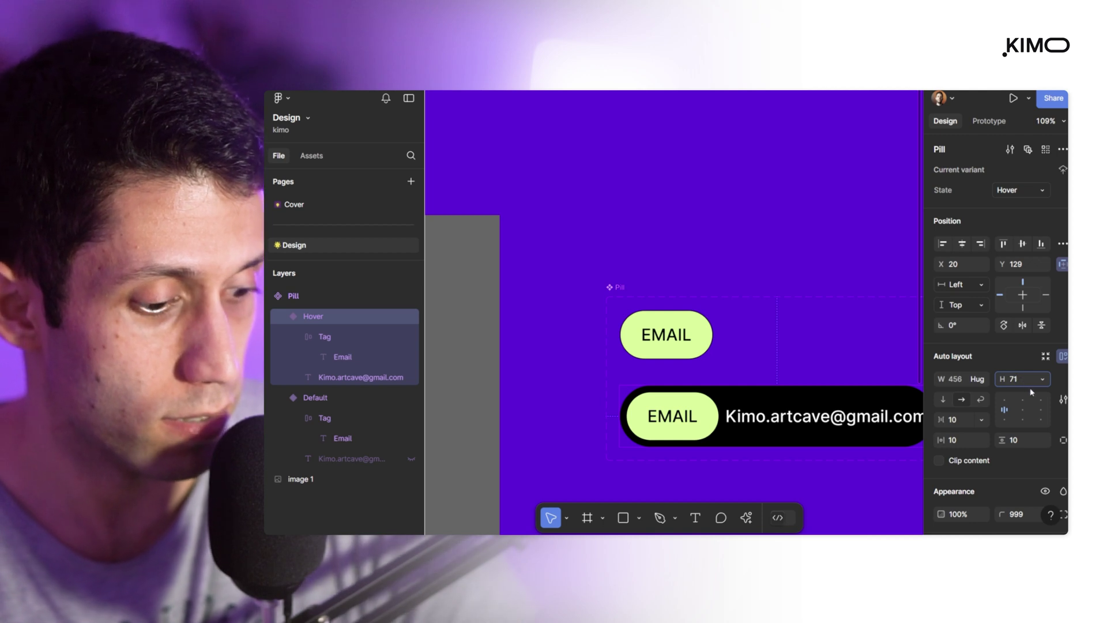
key(Return)
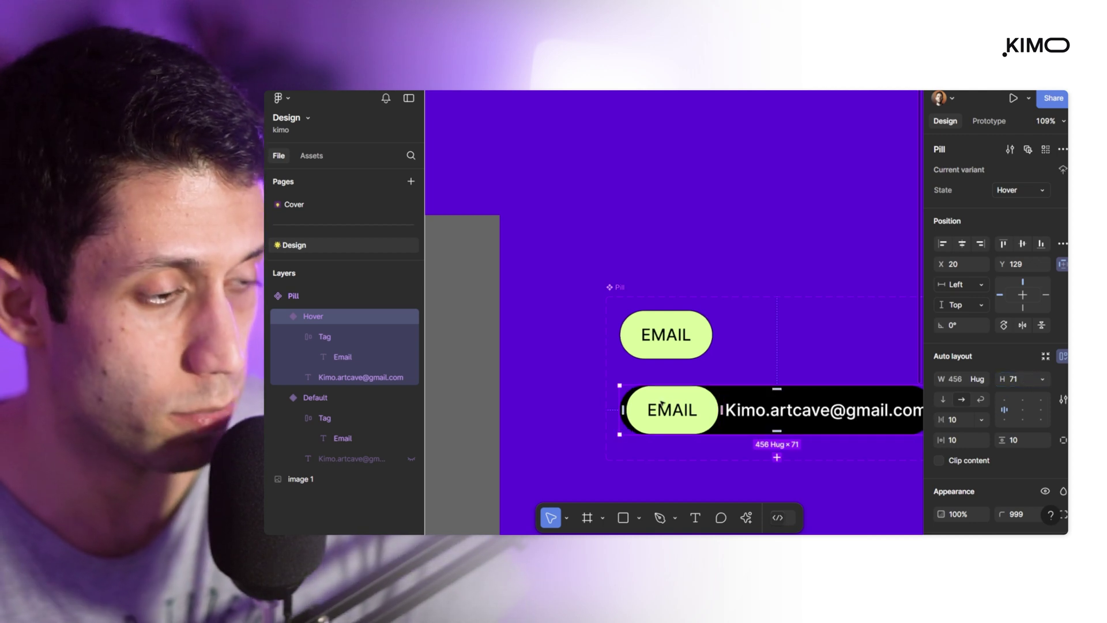
Resize the green Tag frame in the Hover variant to 16 by 16.
scroll(704, 340, down, 5)
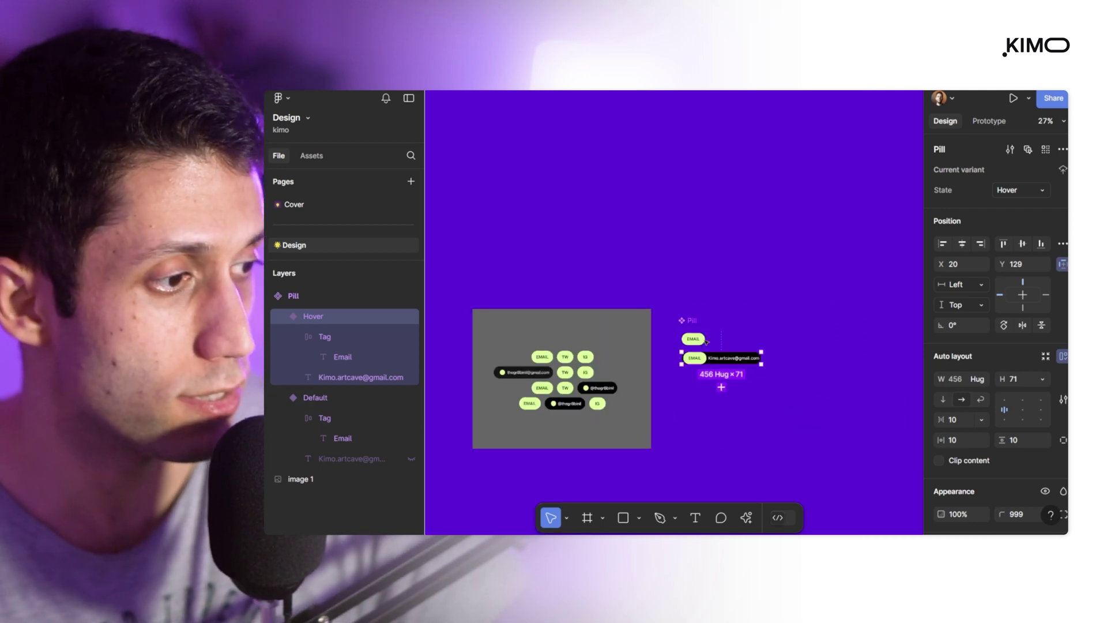
scroll(577, 375, up, 5)
scroll(750, 357, down, 5)
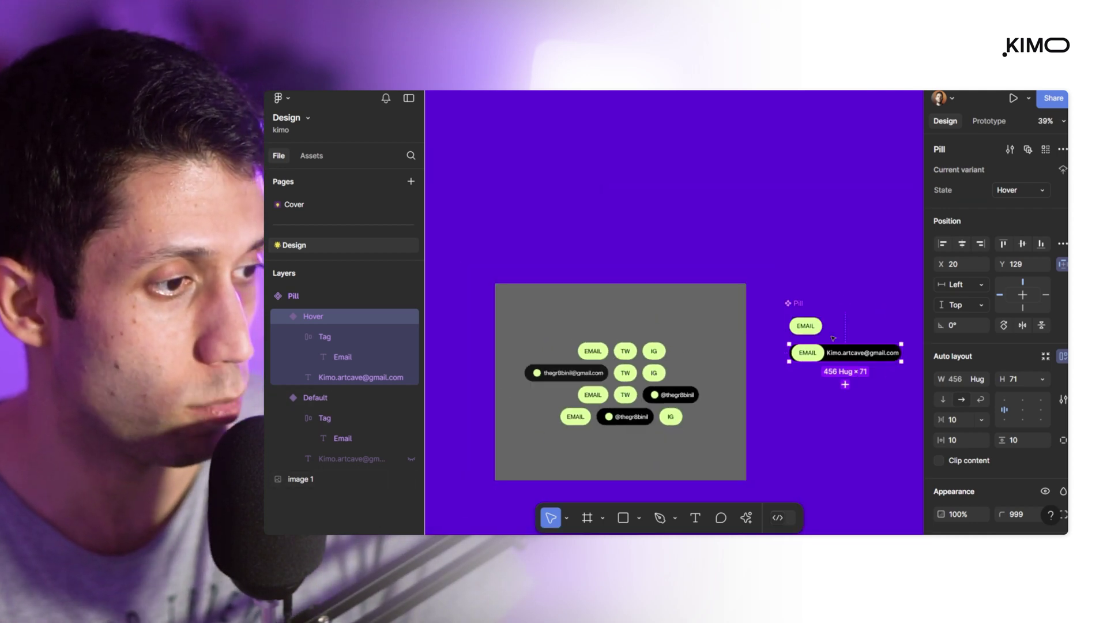
scroll(832, 340, up, 8)
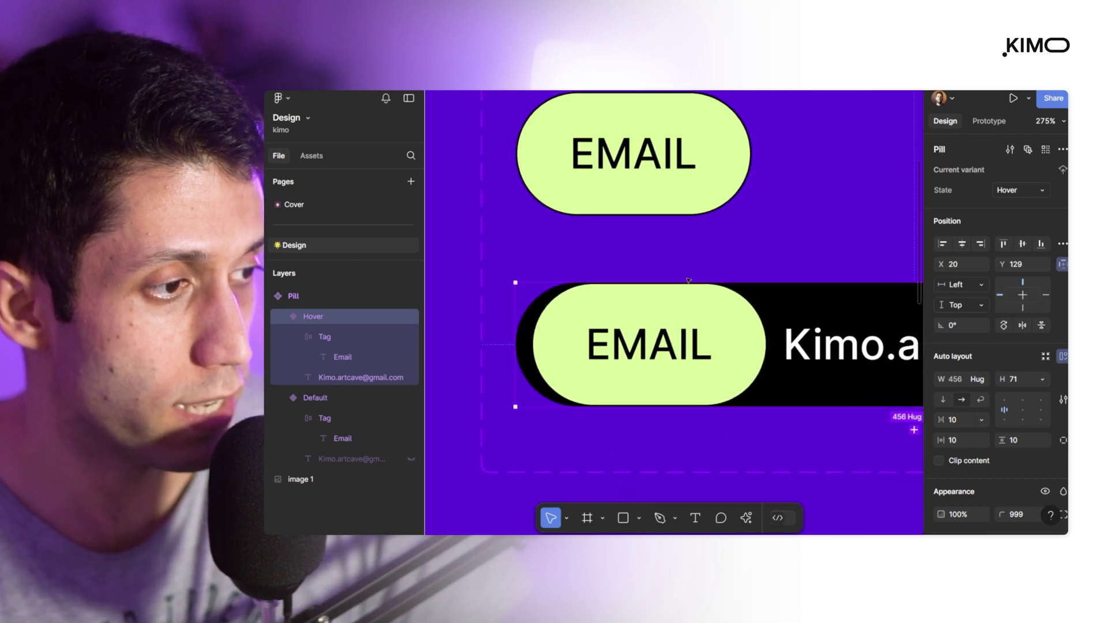
scroll(688, 280, down, 4)
click(649, 284)
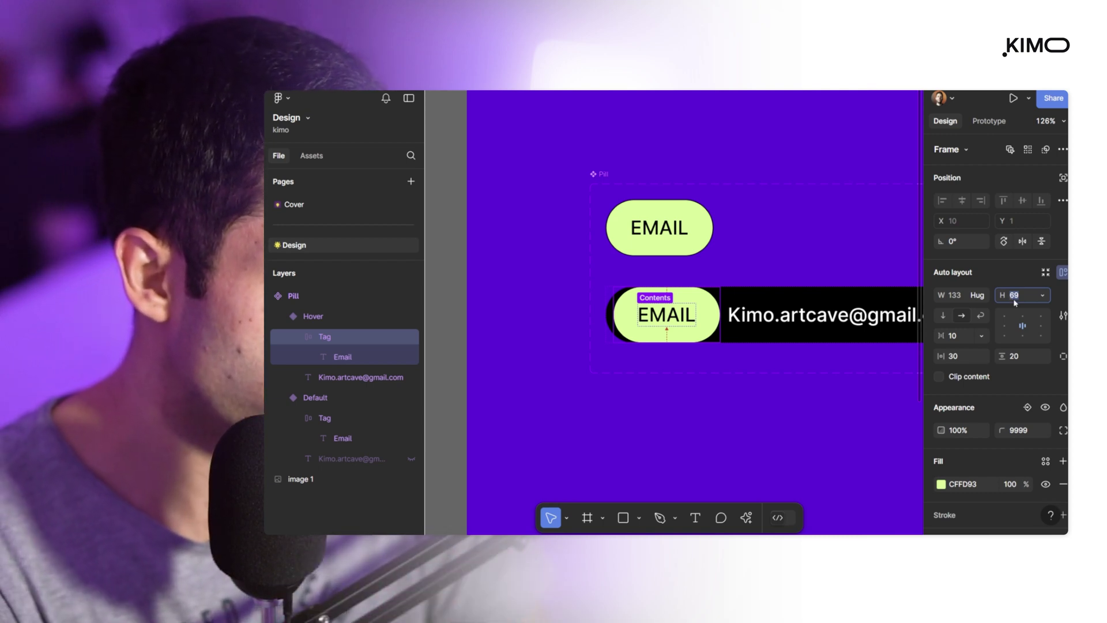
text(16)
key(Return)
click(957, 295)
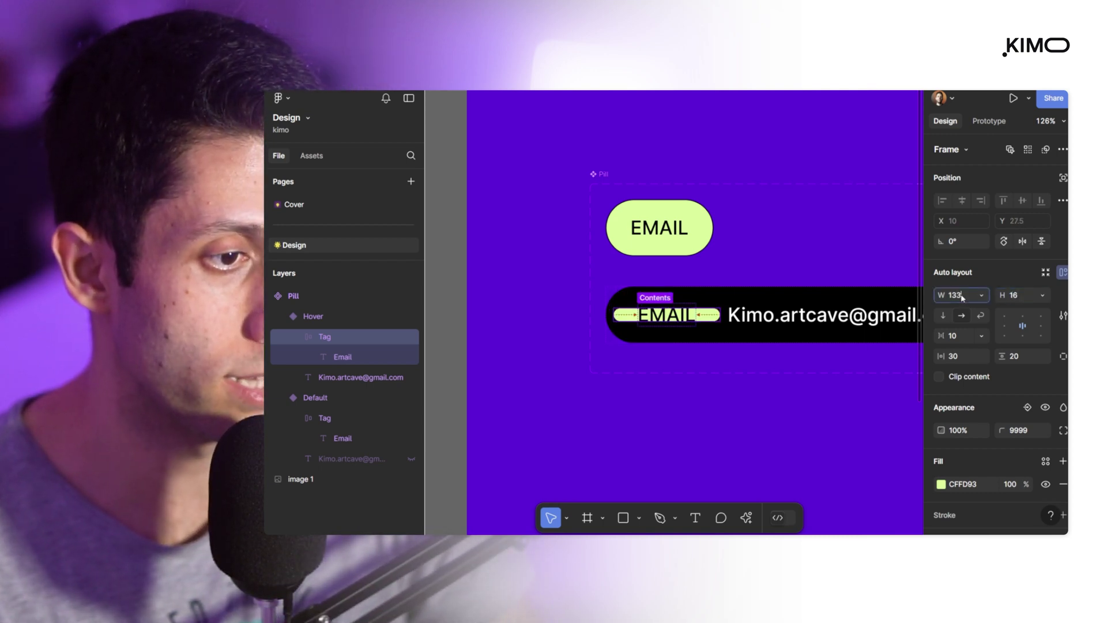
text(16)
key(Return)
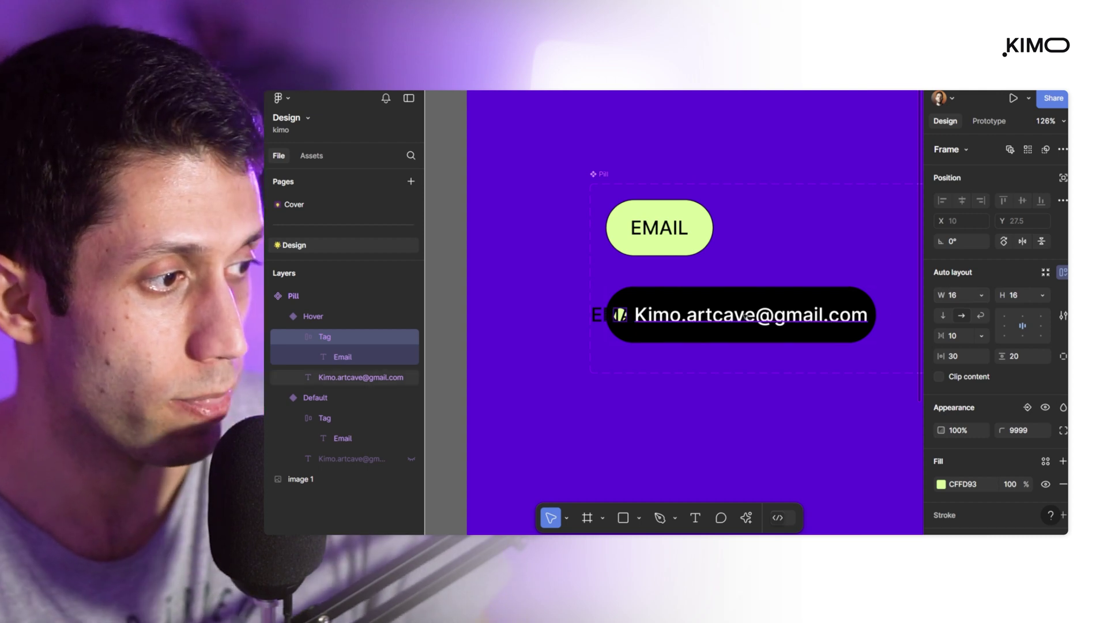
Hide the Email label text inside the Hover variant's Tag.
click(599, 316)
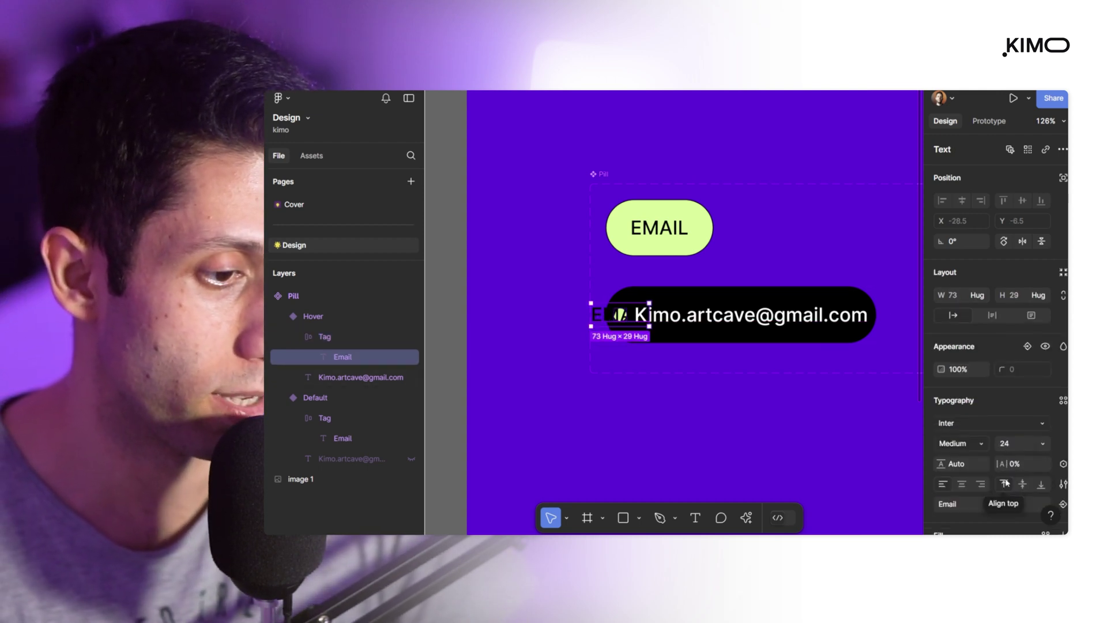
click(1045, 346)
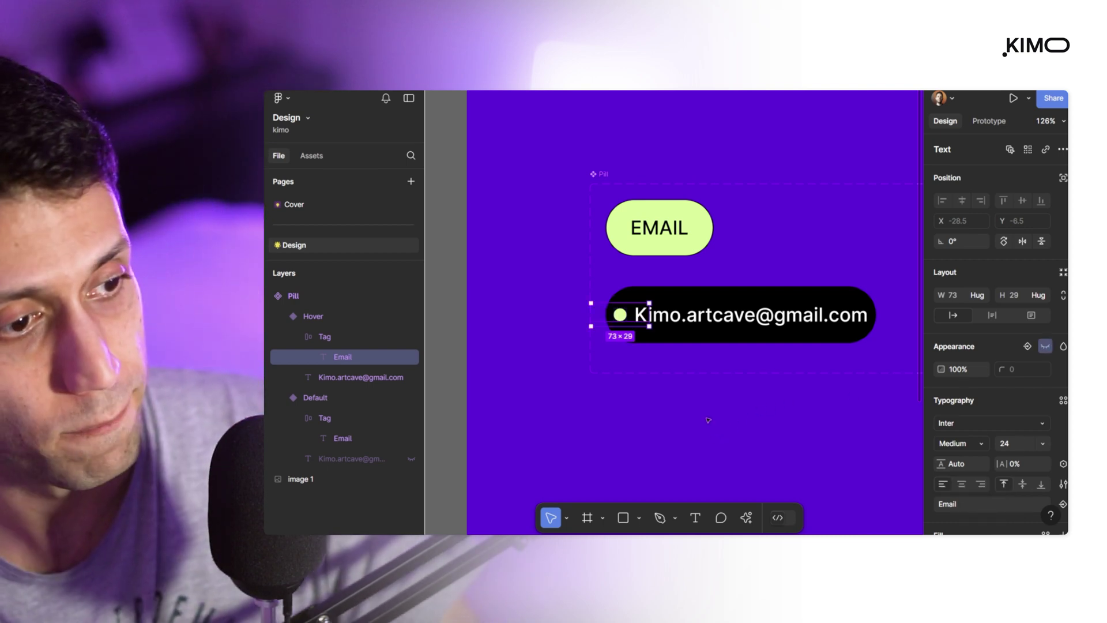
click(715, 417)
Set the Hover variant's green dot Tag to a width and height of 20.
scroll(776, 400, down, 5)
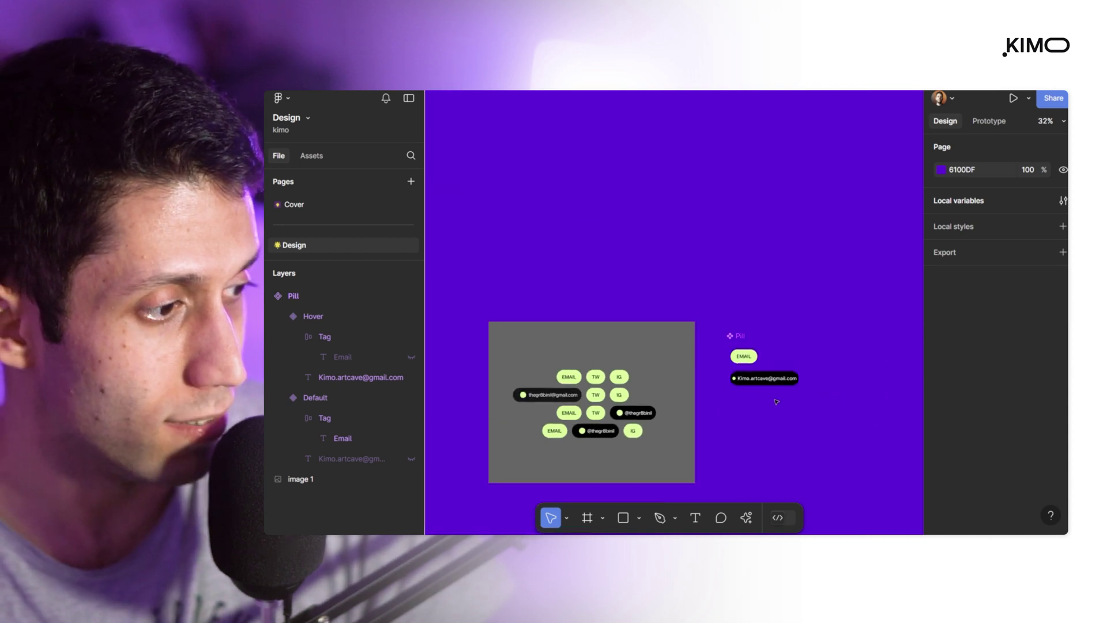
scroll(776, 400, up, 2)
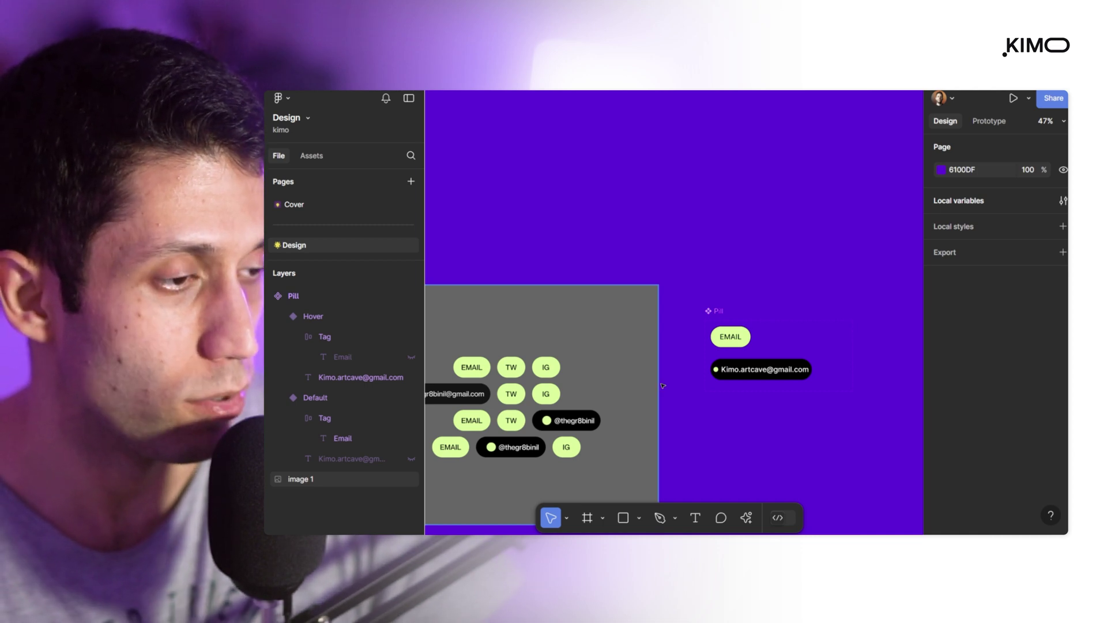
scroll(732, 361, up, 3)
click(690, 366)
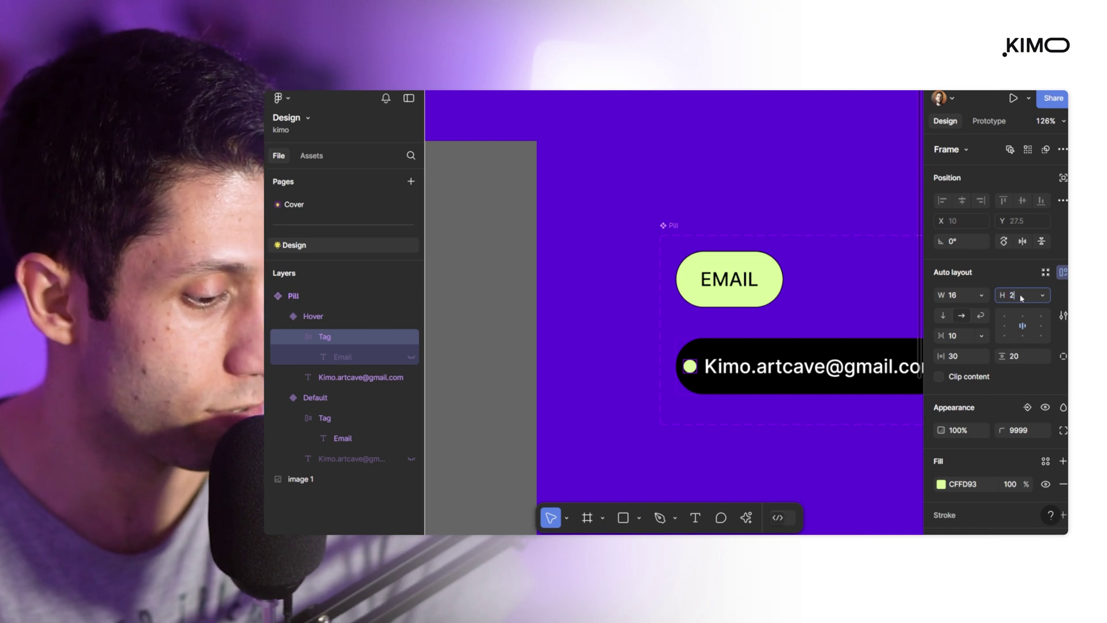
click(952, 295)
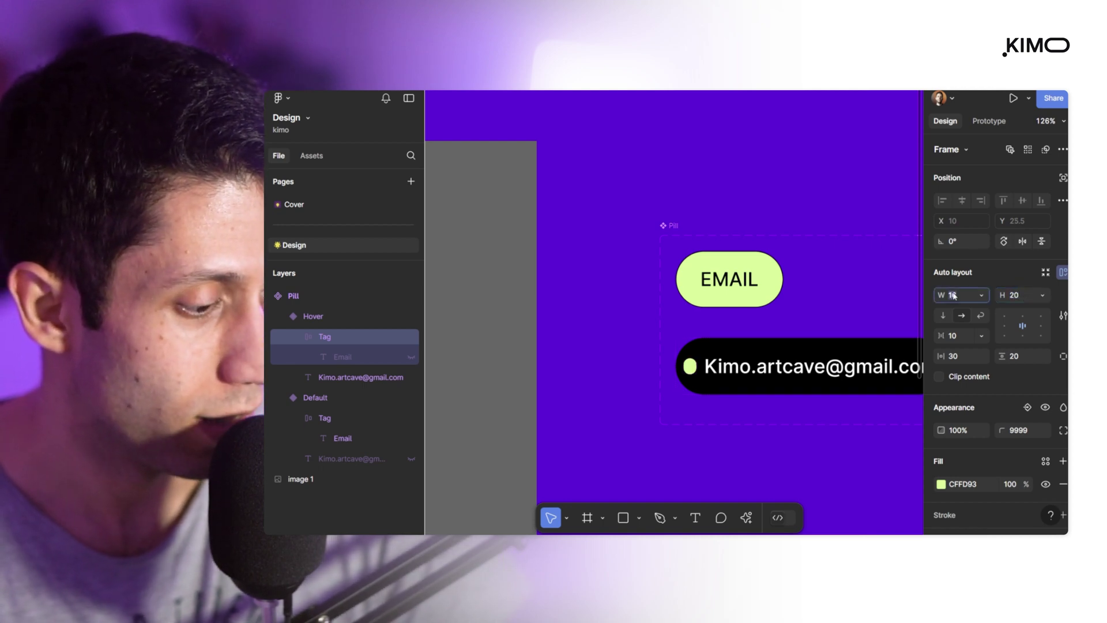
text(20)
key(Return)
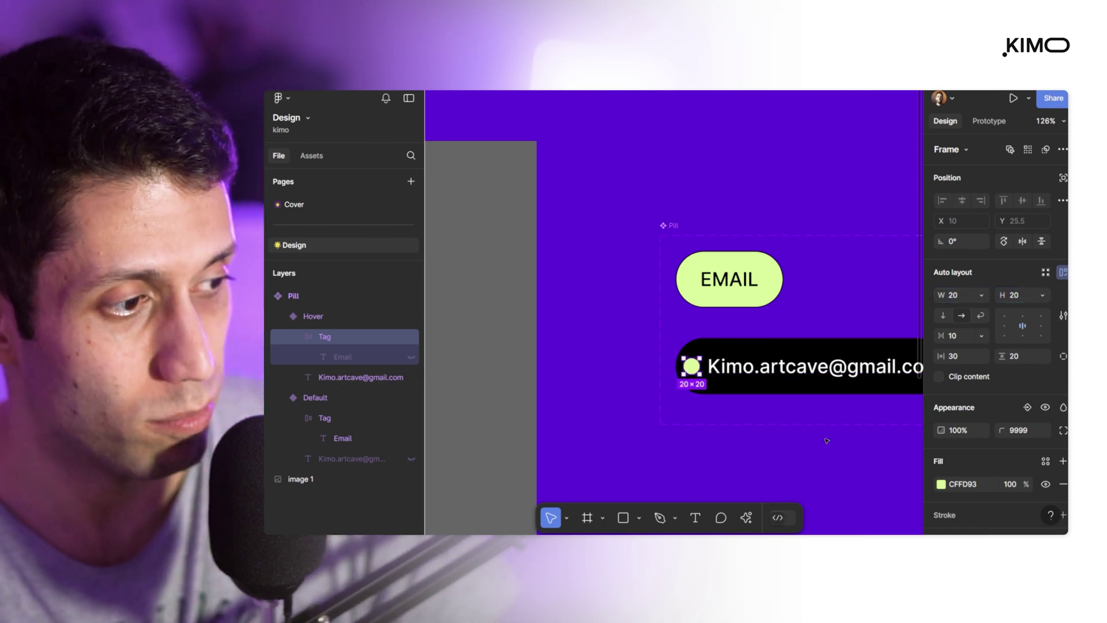
Add a prototype interaction to the Pill's Default variant with While hovering as its trigger.
click(818, 473)
scroll(822, 468, down, 5)
scroll(798, 478, down, 5)
scroll(799, 477, left, 2)
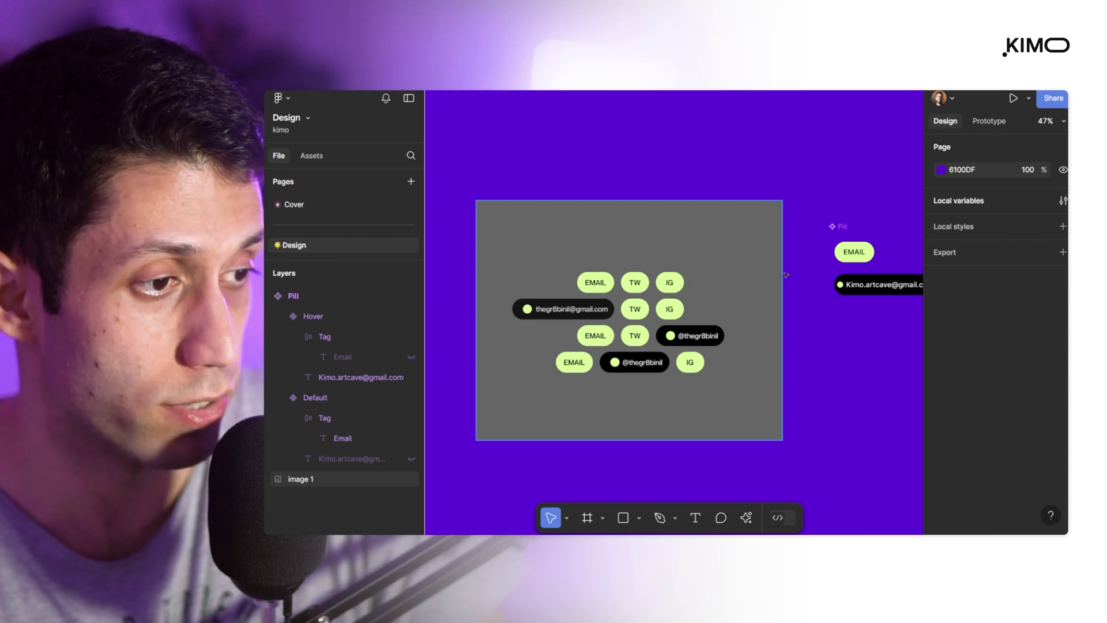
scroll(836, 321, right, 3)
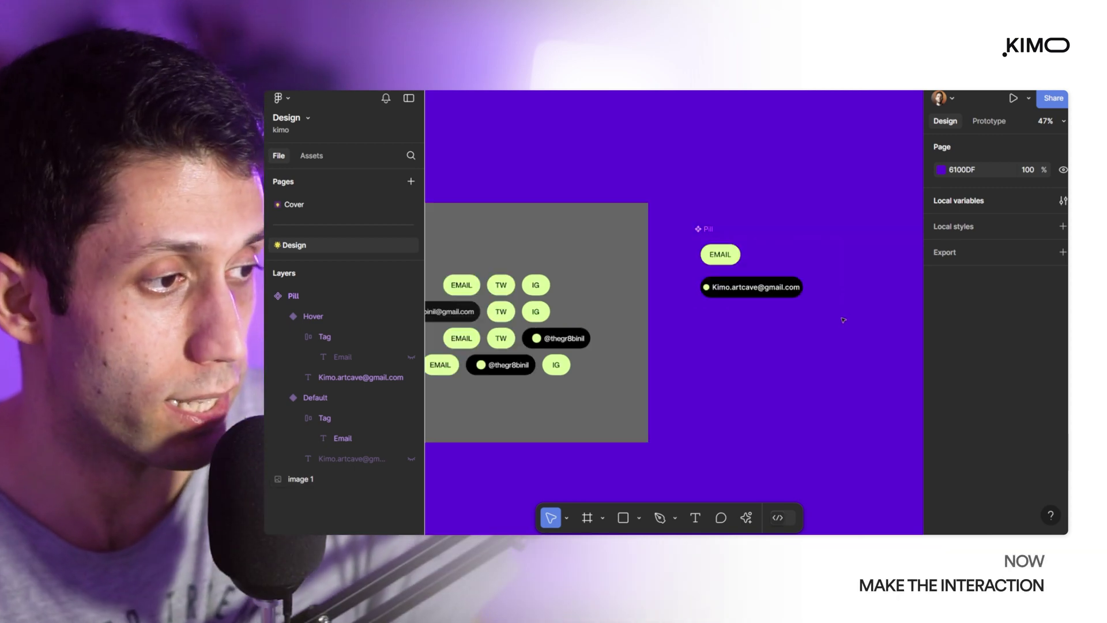
scroll(850, 275, up, 3)
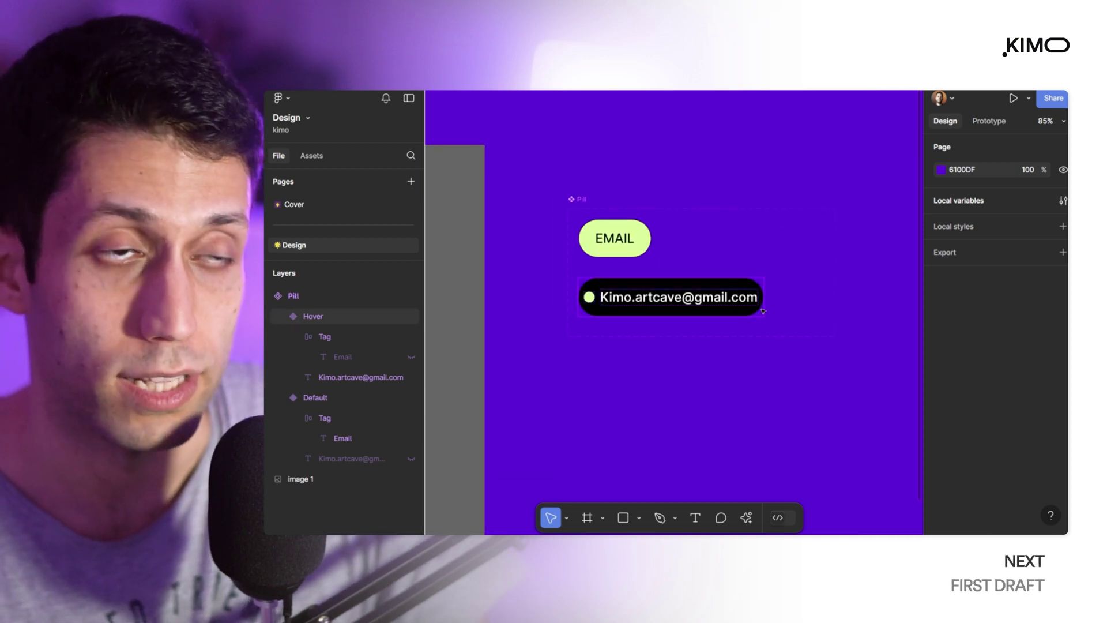
click(619, 244)
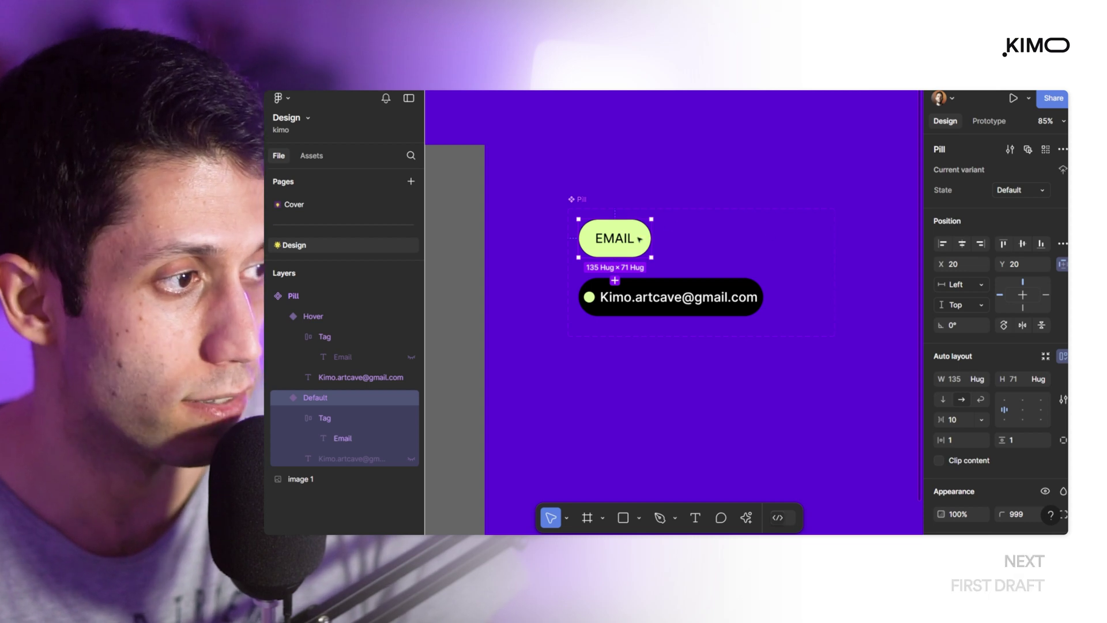
click(987, 122)
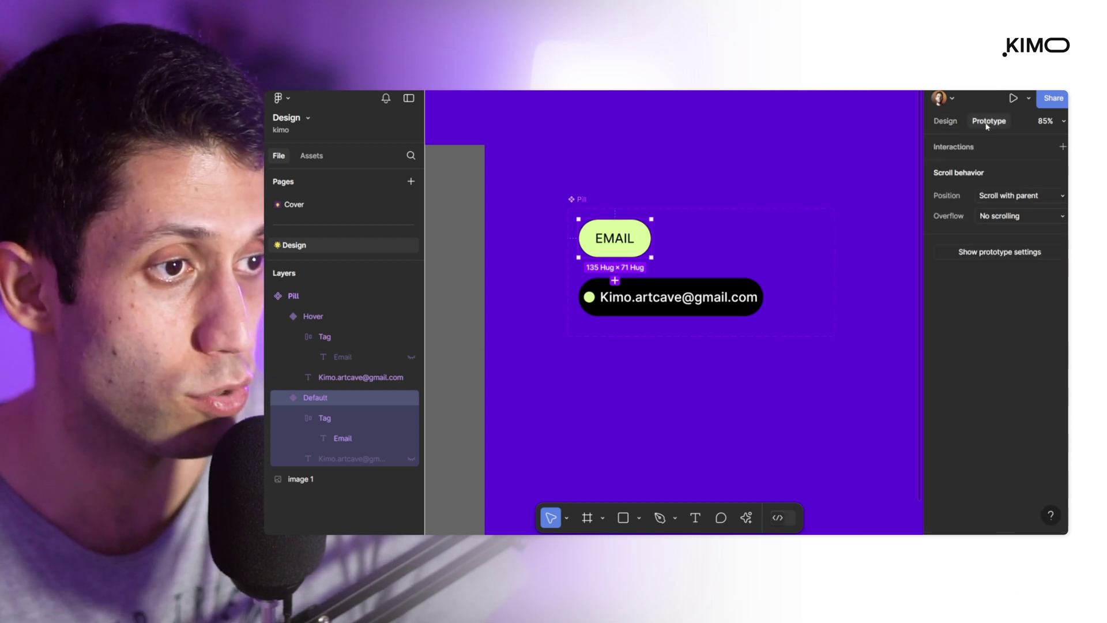
click(1063, 147)
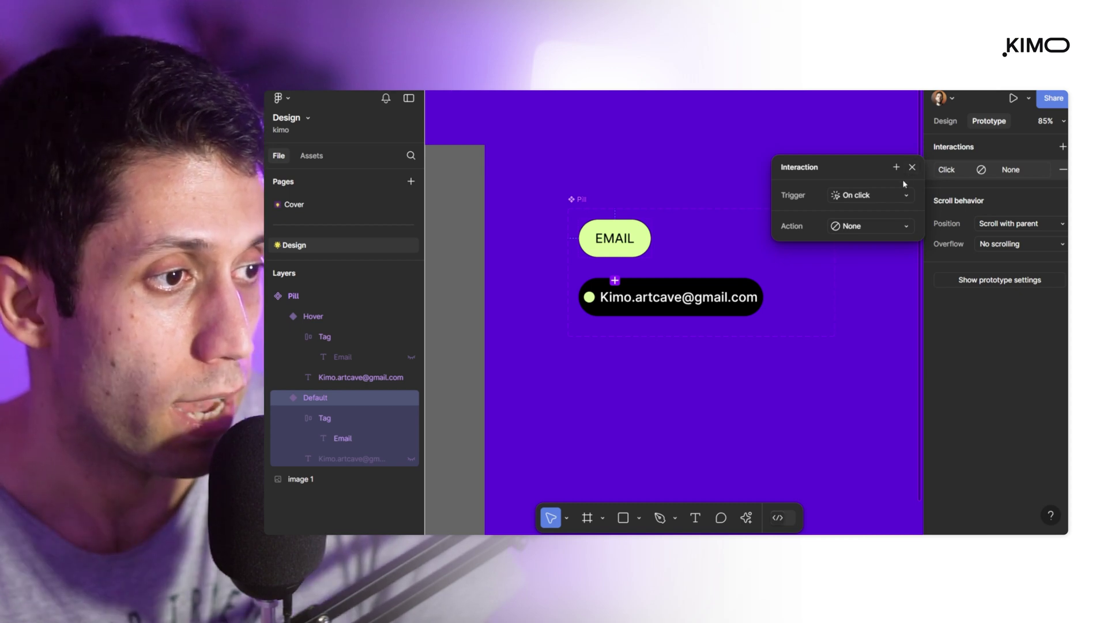
click(831, 196)
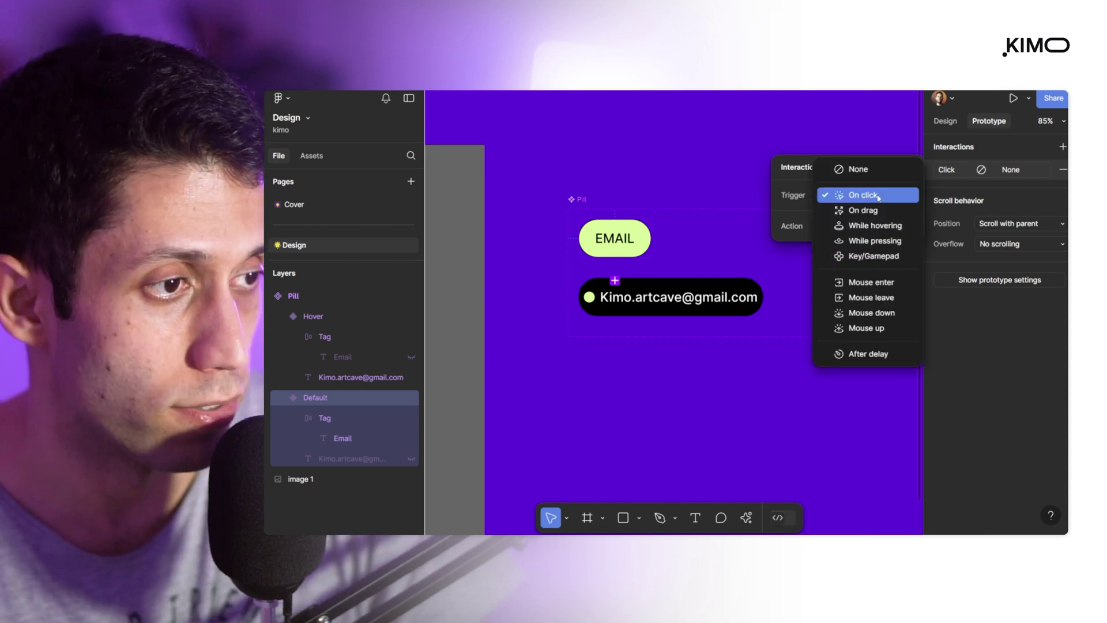
click(877, 226)
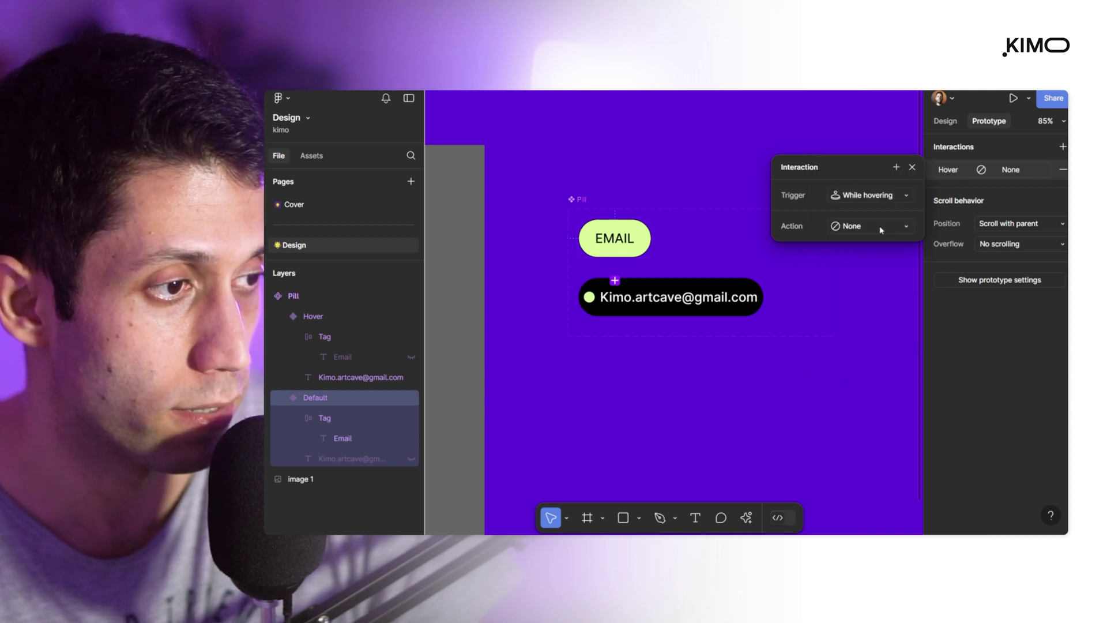
Set the hovering interaction's action to Change to with Hover as the target state.
click(899, 227)
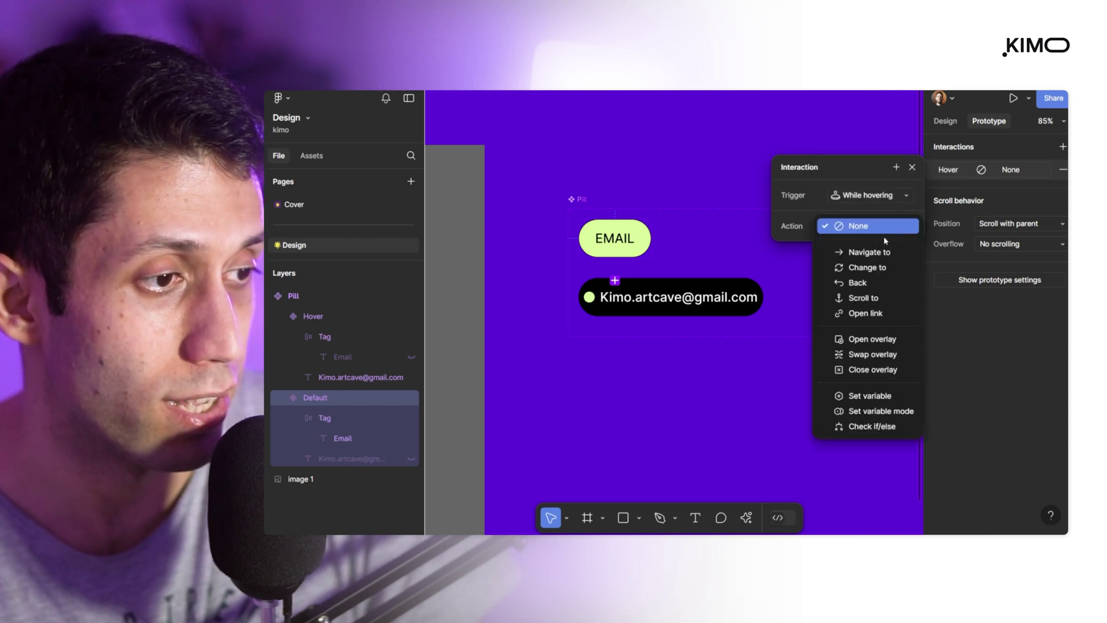
click(876, 268)
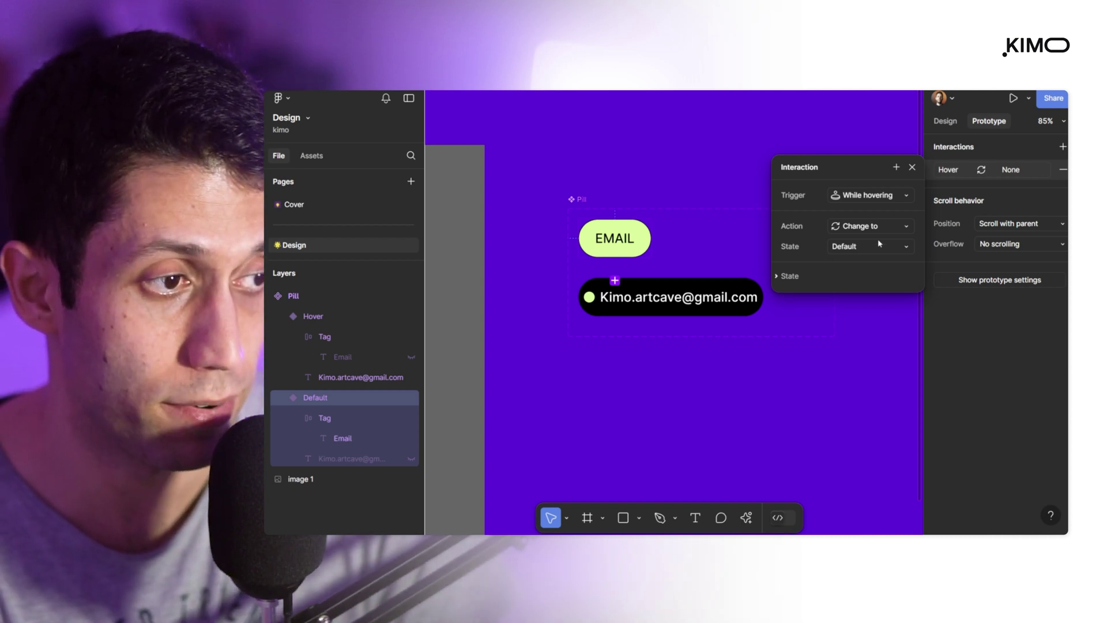
click(869, 247)
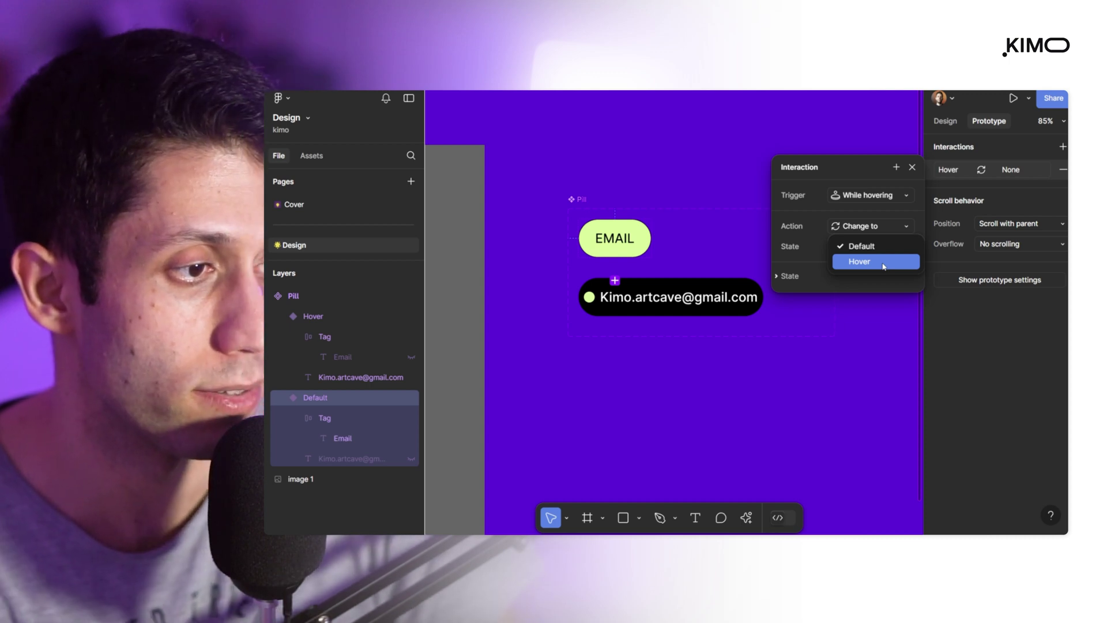
click(853, 261)
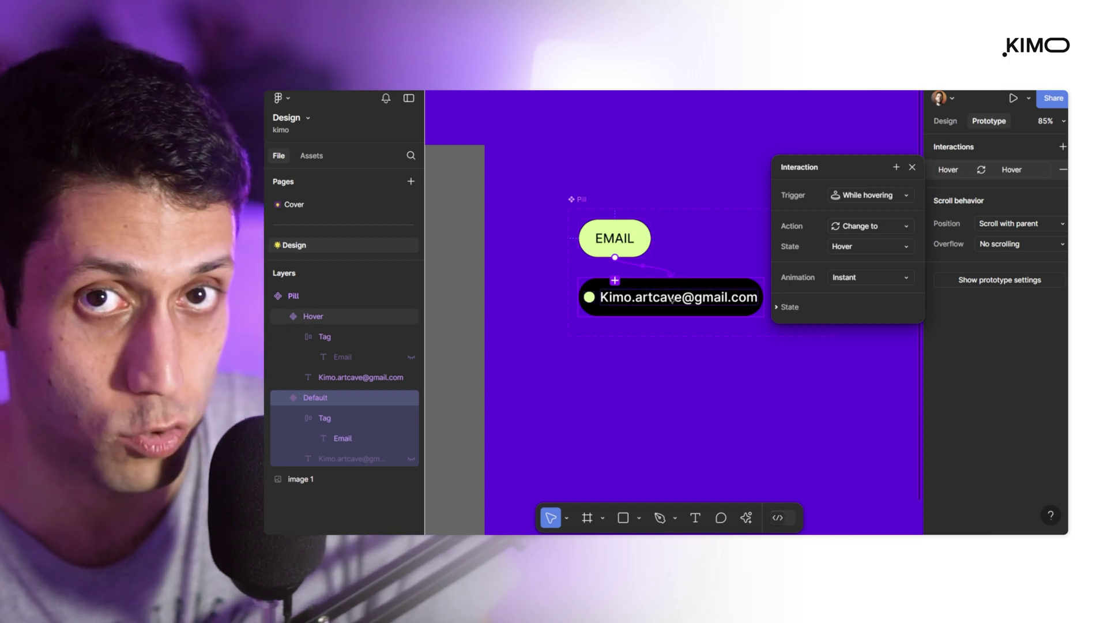
Animate the hovering interaction with Smart animate and a duration of 600 ms.
click(864, 279)
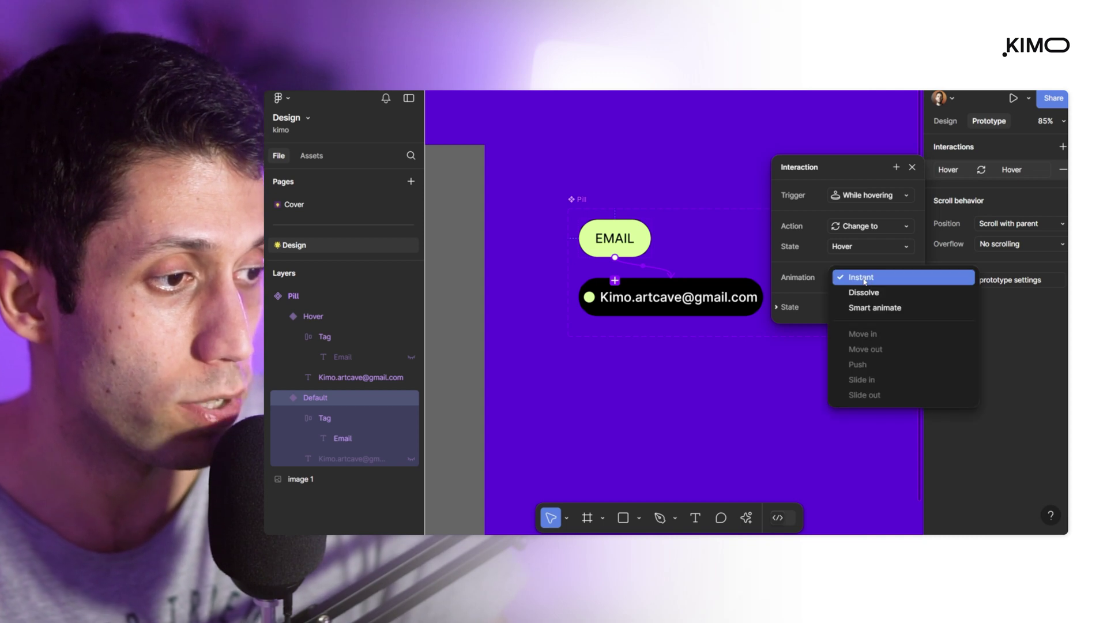
click(869, 306)
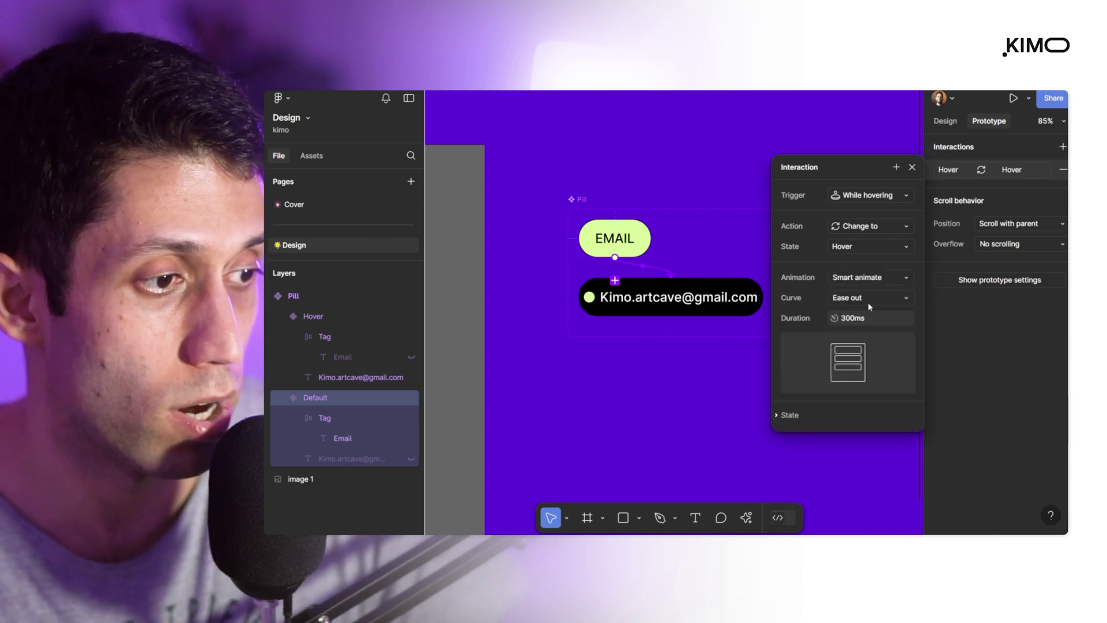
click(847, 318)
key(Delete)
text(6)
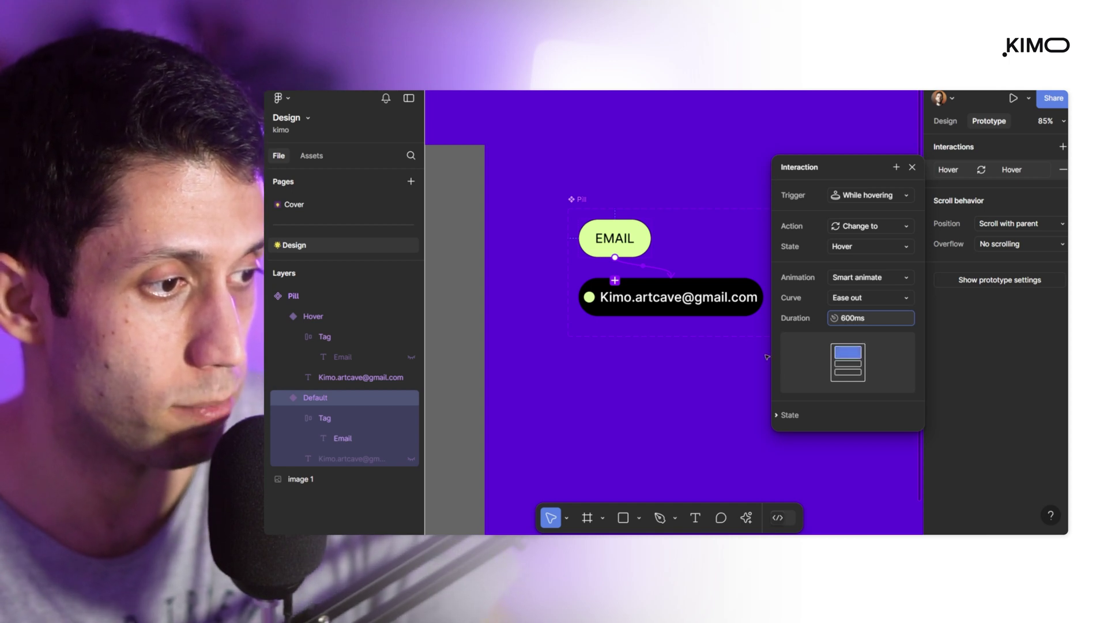
click(737, 374)
Draw a frame of about 739 by 743 beside the Pill component and name it "preview".
scroll(737, 374, down, 5)
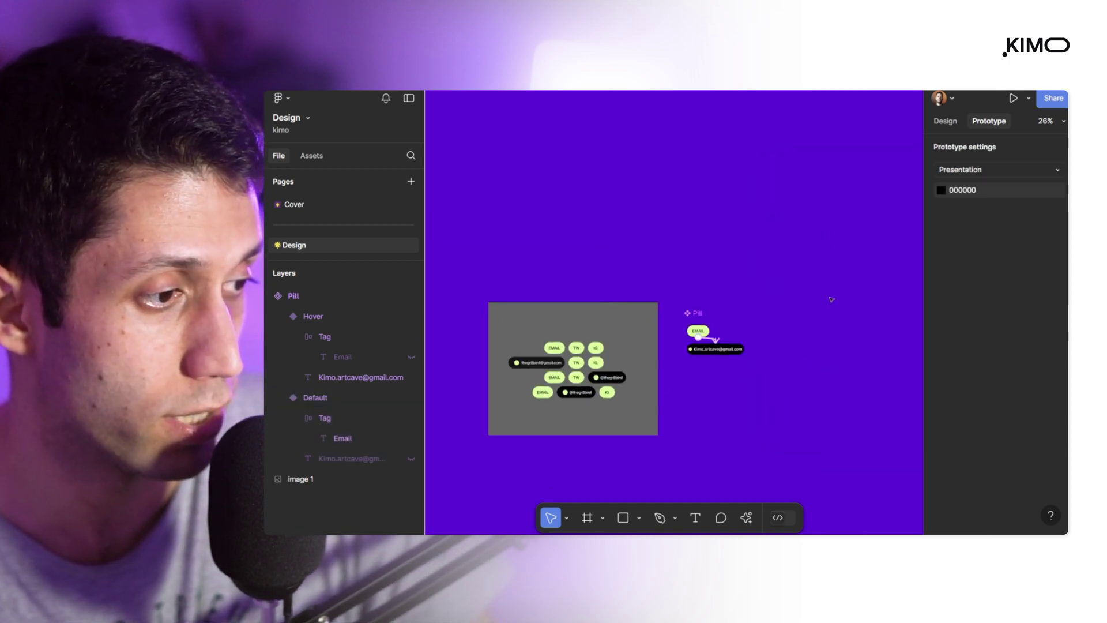
mouse_move(842, 316)
mouse_down()
mouse_move(650, 271)
mouse_move(766, 445)
mouse_move(709, 407)
mouse_move(729, 402)
mouse_up()
click(587, 517)
double_click(625, 269)
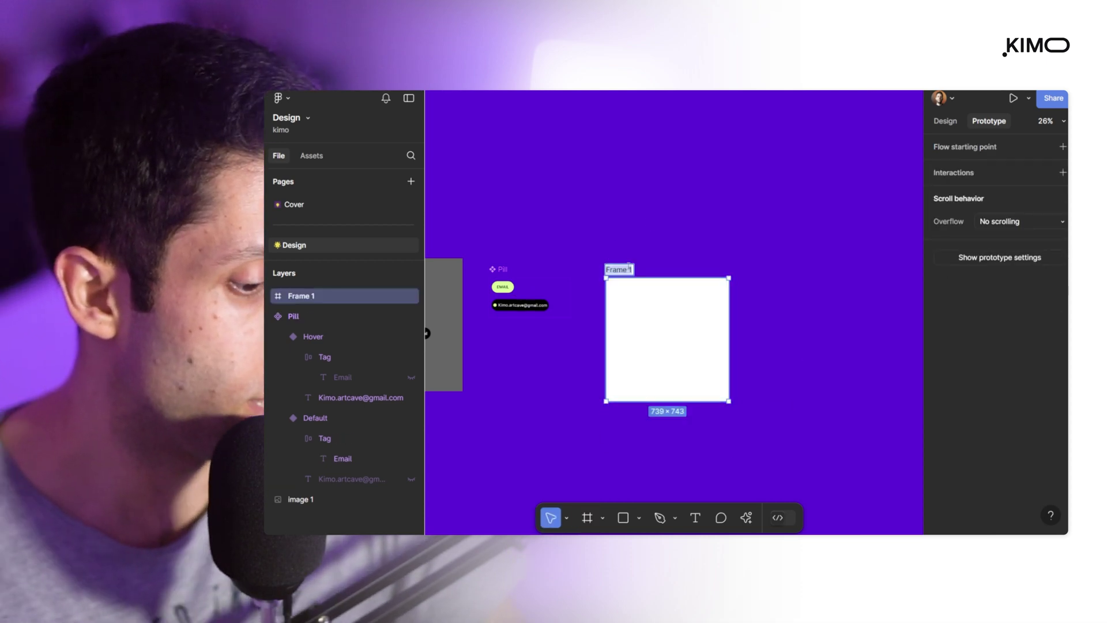
text(preview)
Place an instance of the Pill component from the local assets inside the preview frame.
click(311, 155)
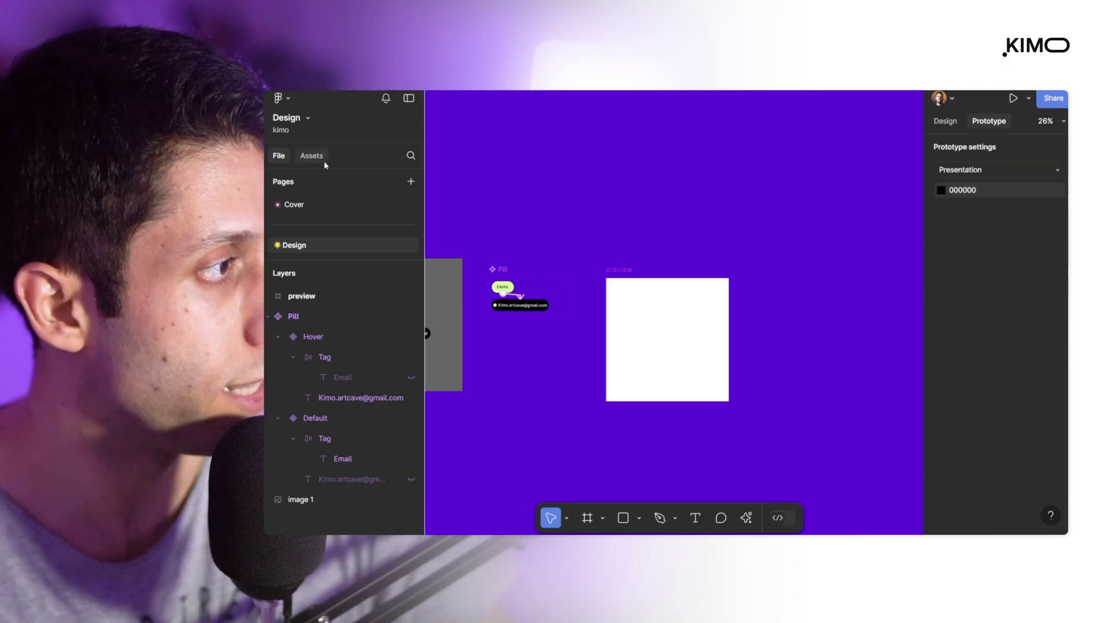
click(340, 319)
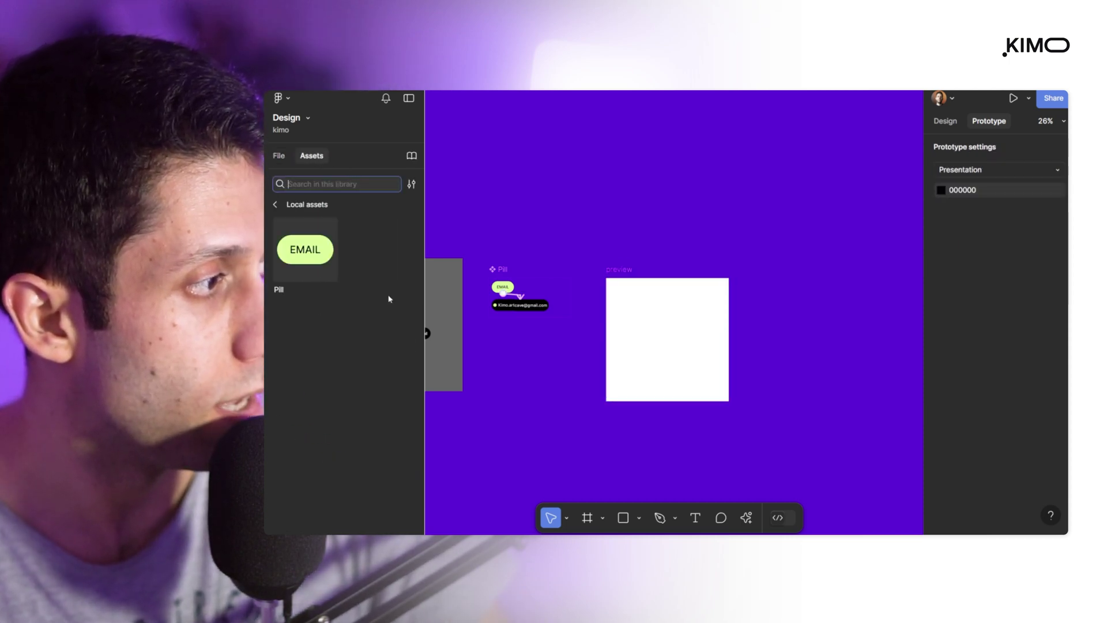
drag(289, 257, 665, 344)
scroll(664, 343, up, 5)
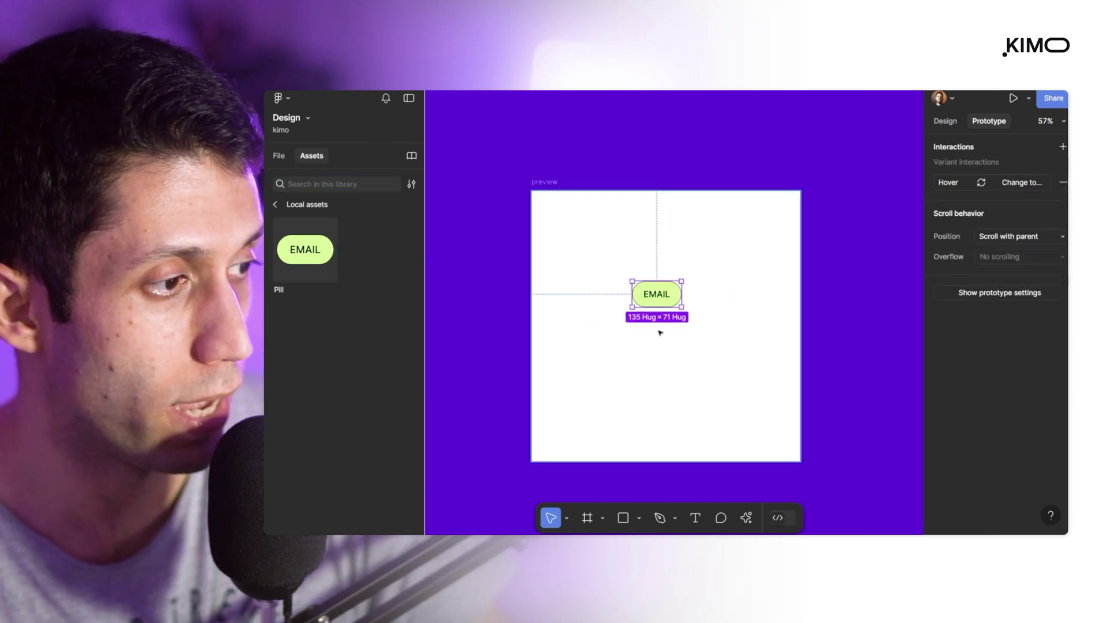
click(583, 208)
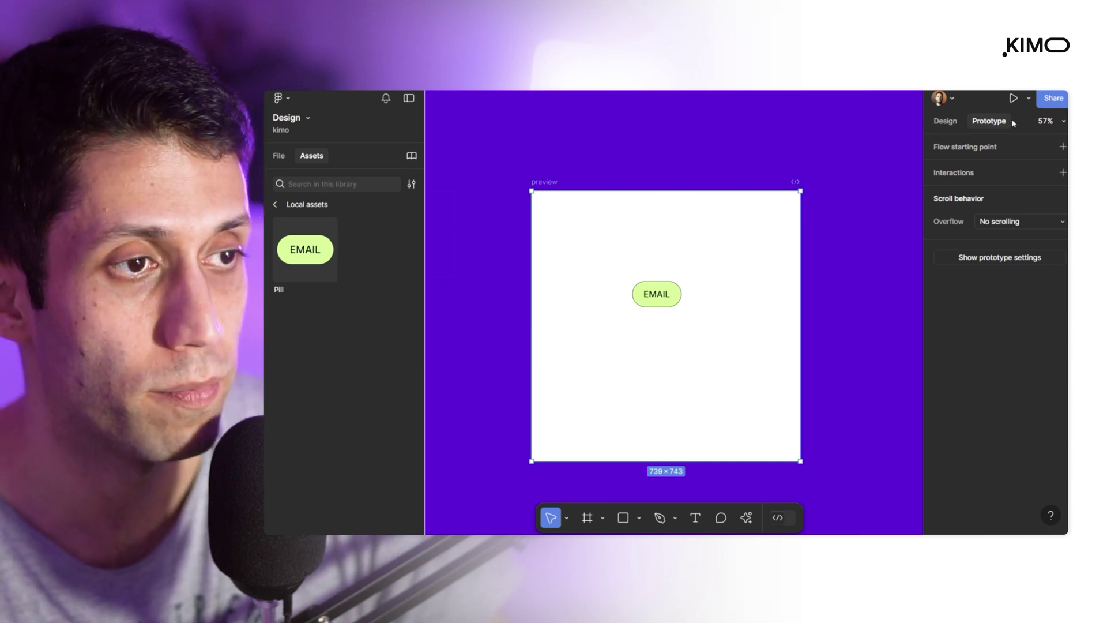
click(1028, 98)
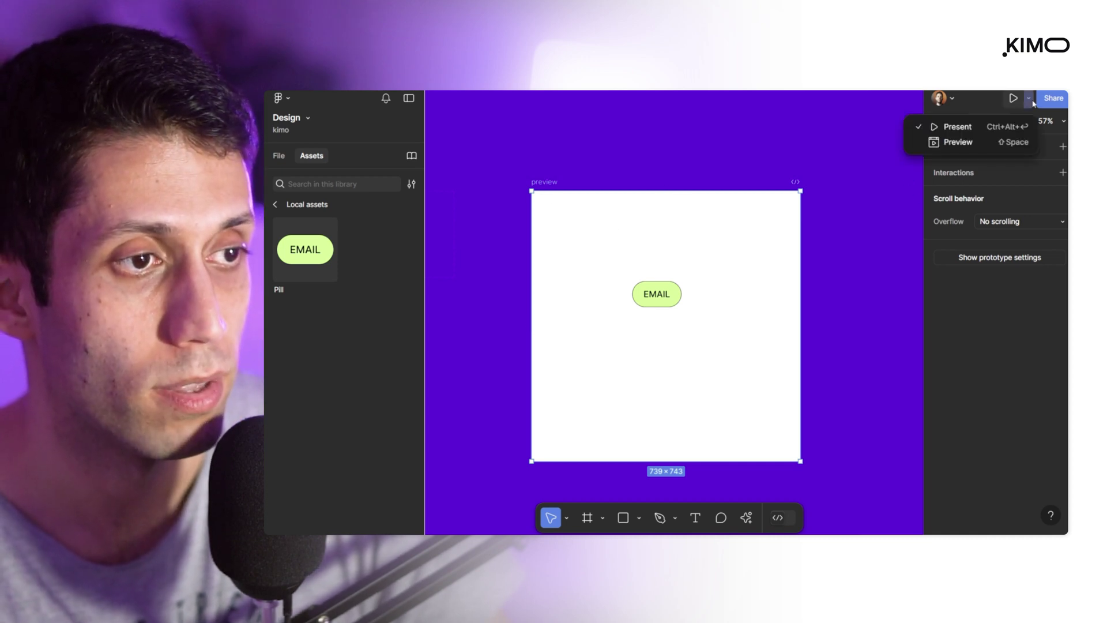
click(961, 144)
click(942, 122)
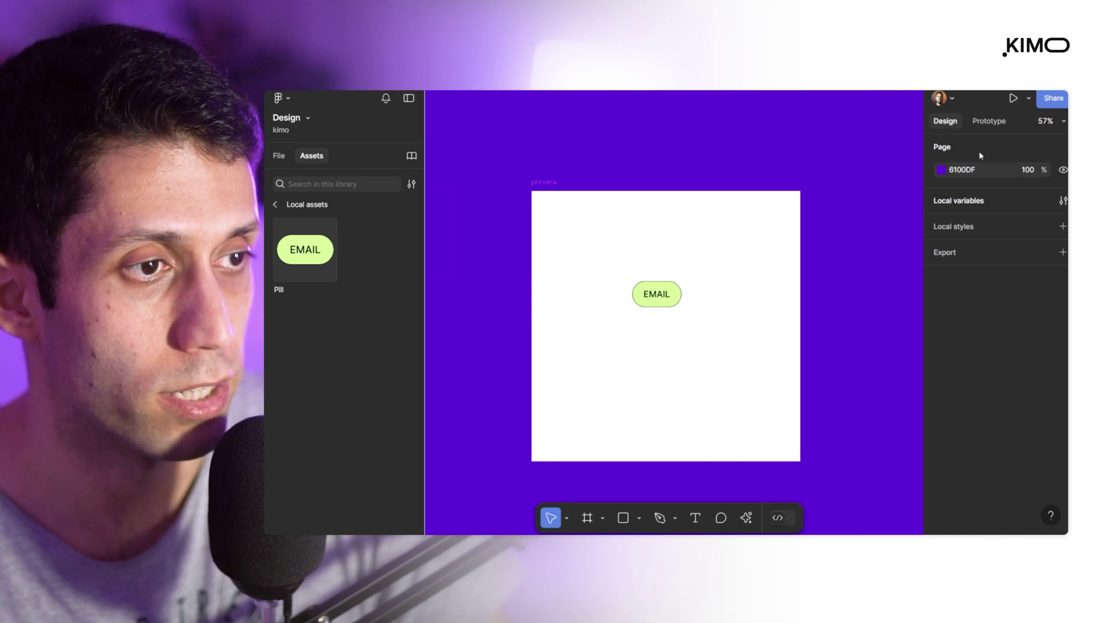
click(989, 121)
click(983, 171)
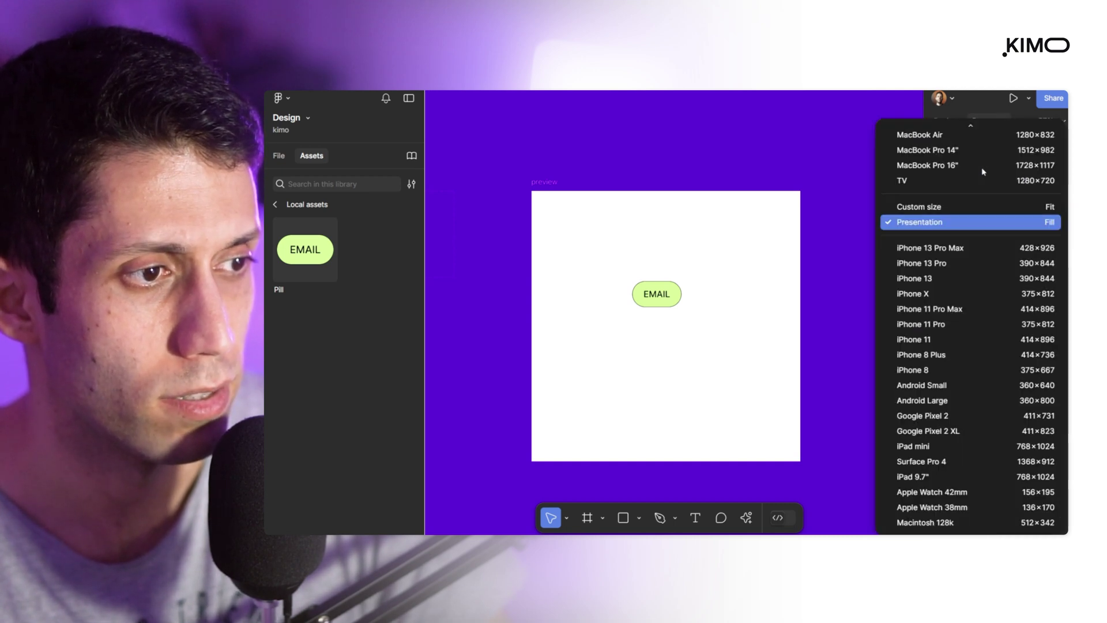
key(Escape)
Open the preview frame in the Preview window and test the Pill's hover interaction.
click(583, 192)
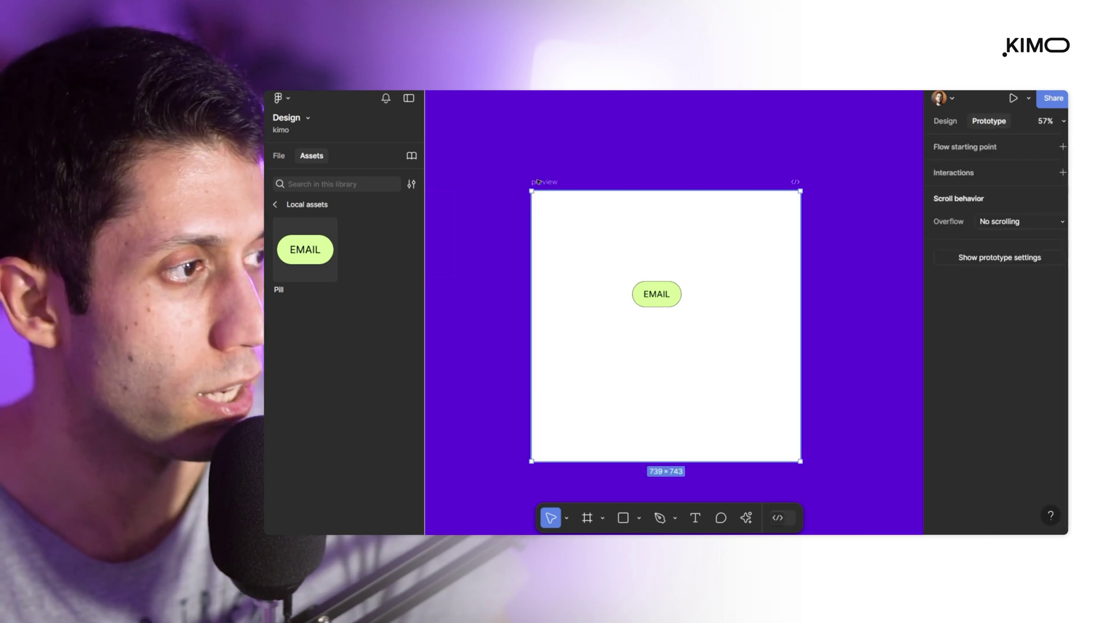
click(1028, 98)
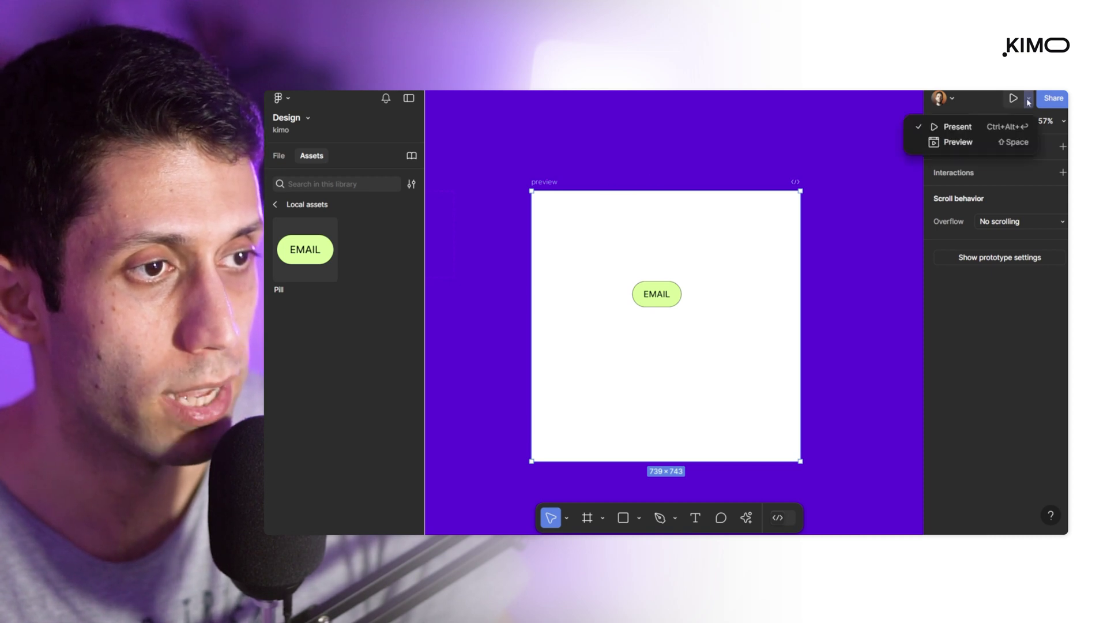
click(960, 141)
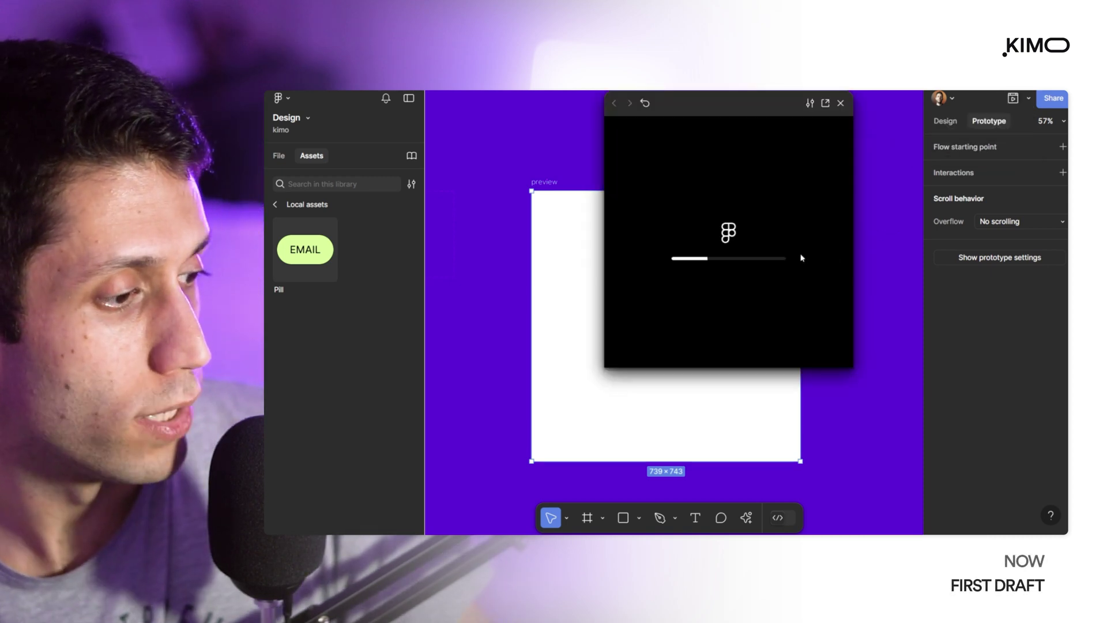
mouse_move(717, 220)
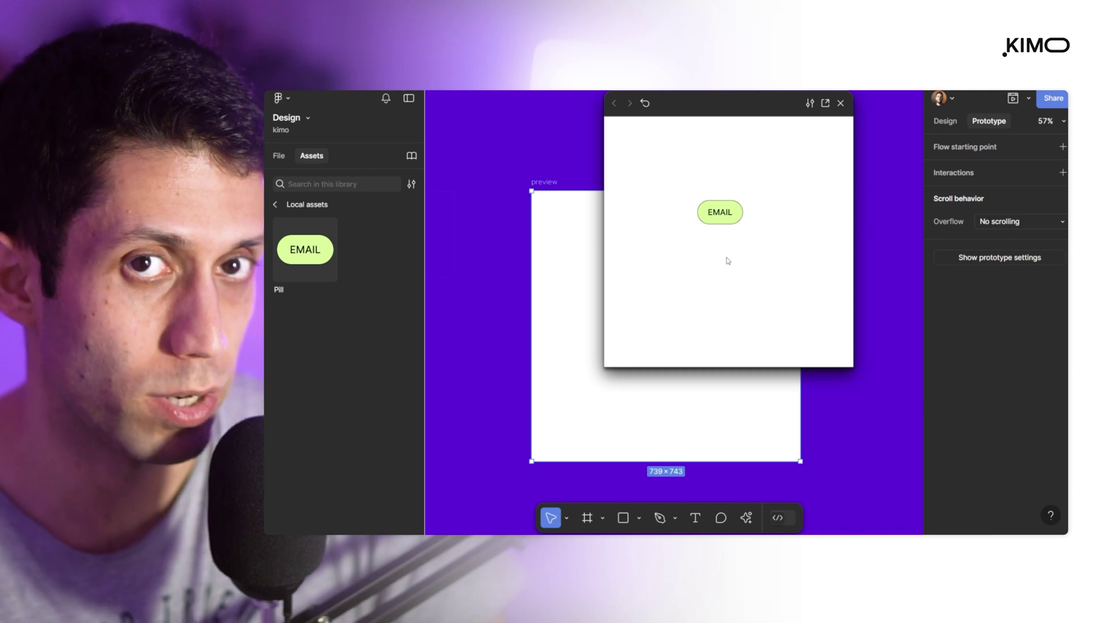
key(Escape)
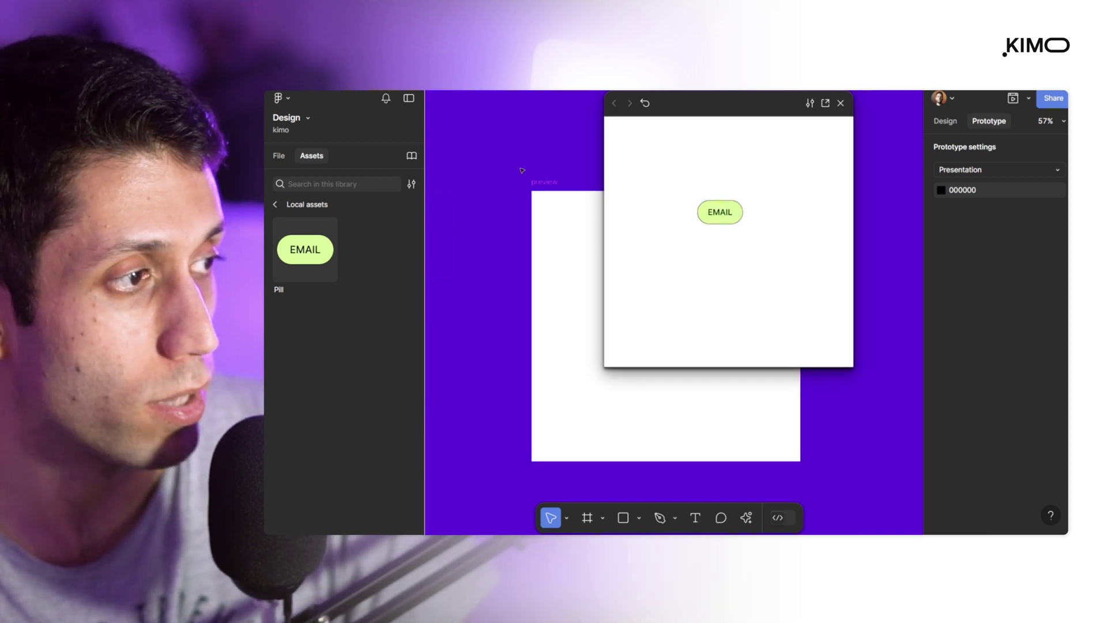
Bring the Pill variants into view and move the prototype preview window clear of them.
scroll(526, 170, left, 5)
click(437, 199)
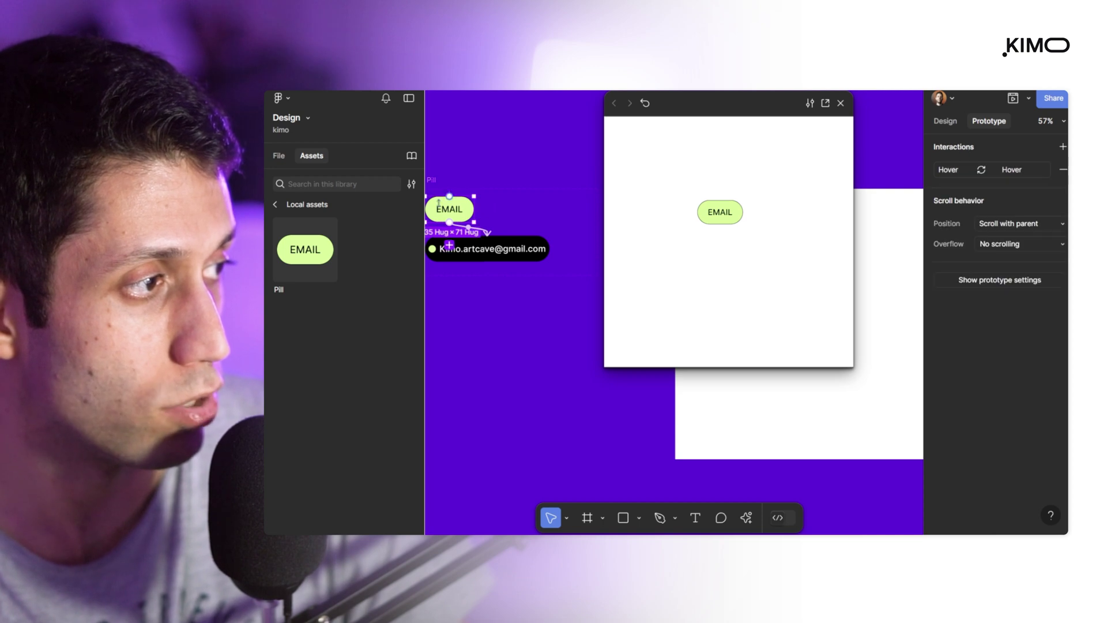
scroll(520, 211, left, 3)
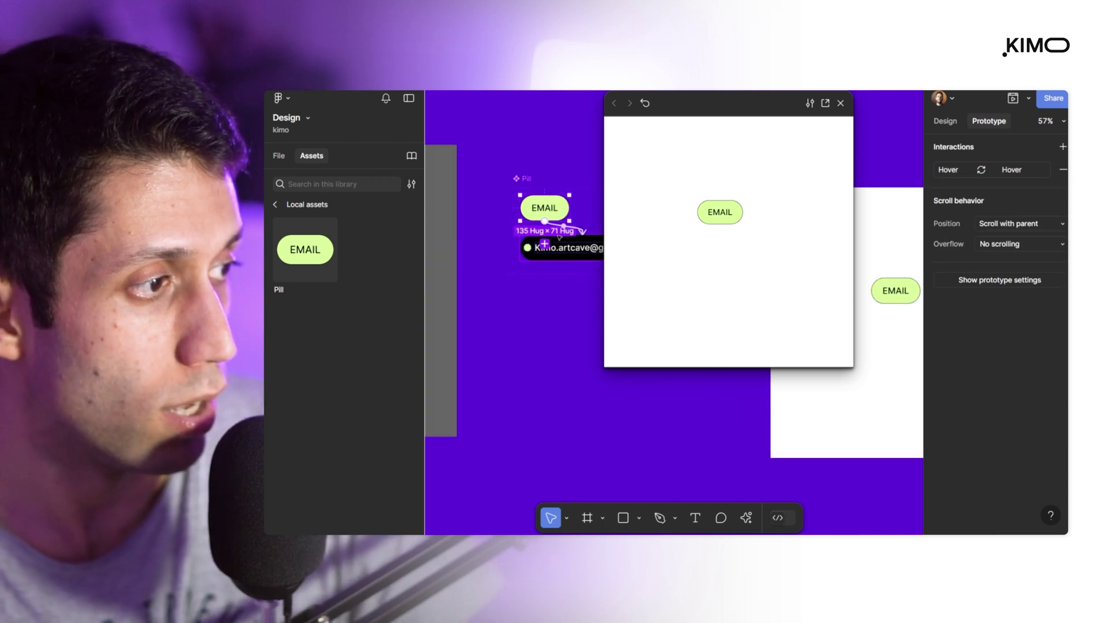
scroll(559, 237, up, 5)
drag(707, 108, 299, 314)
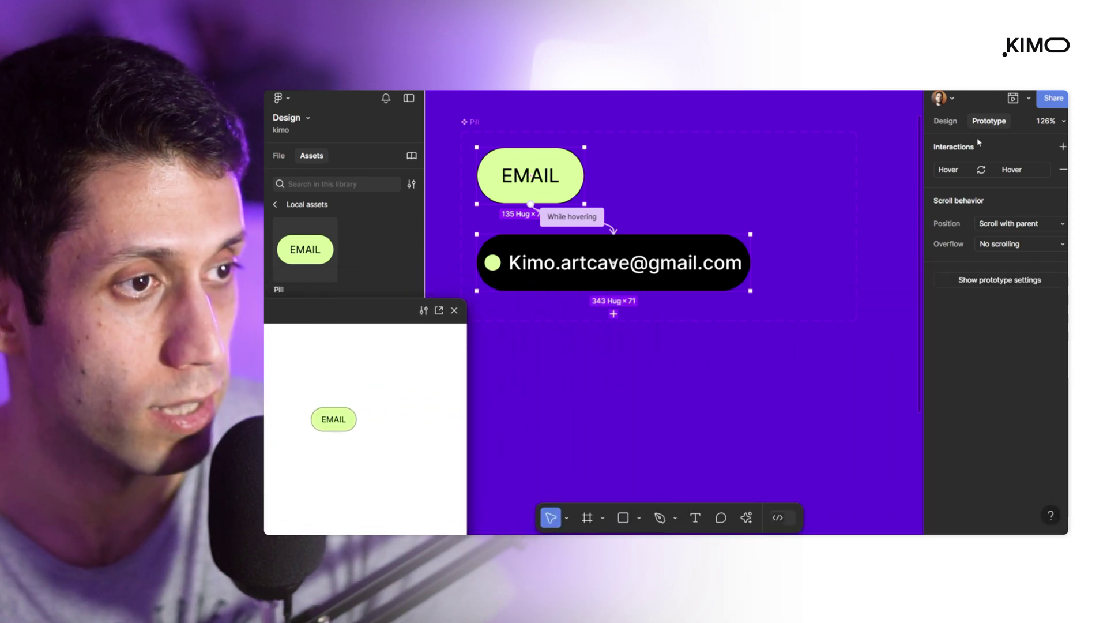
Set the auto layout canvas stacking of both Pill variants to First on top.
click(945, 121)
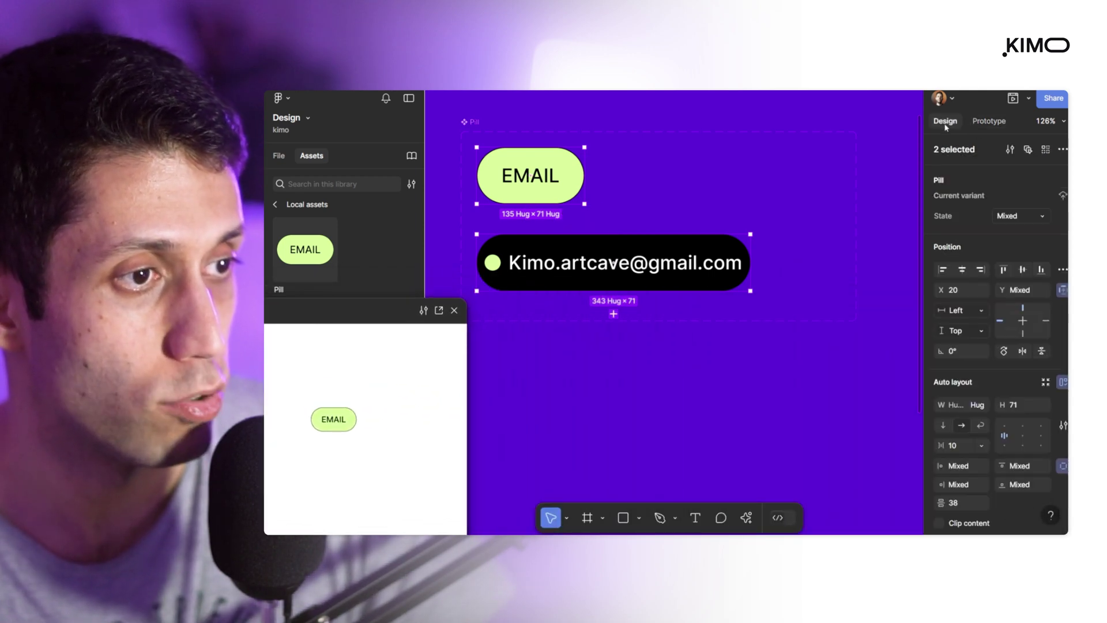
scroll(1027, 358, down, 2)
click(1062, 383)
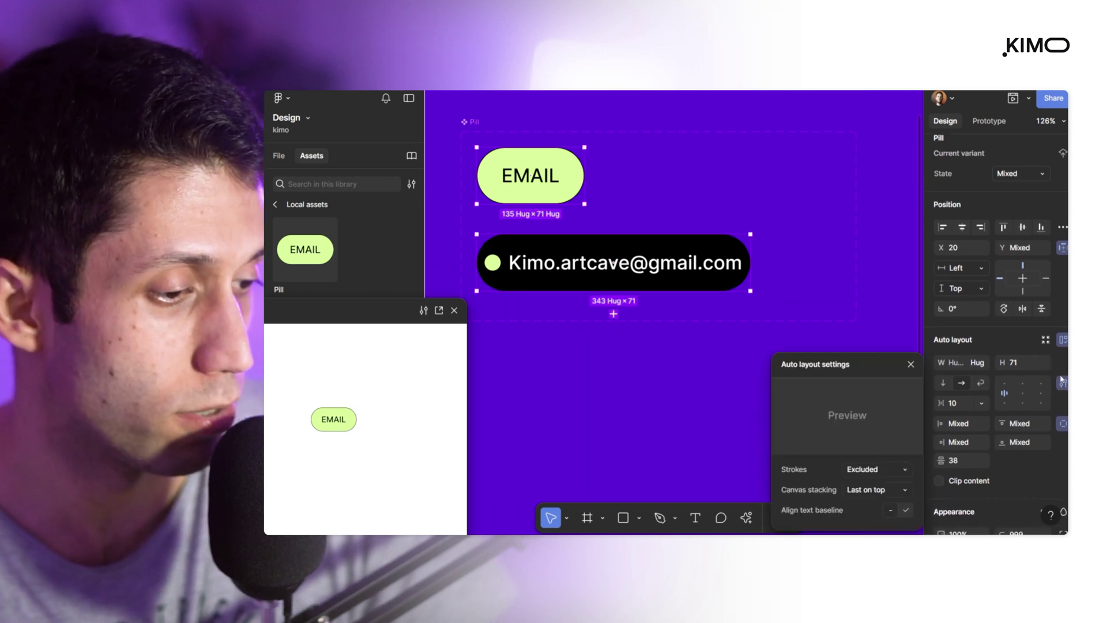
click(882, 492)
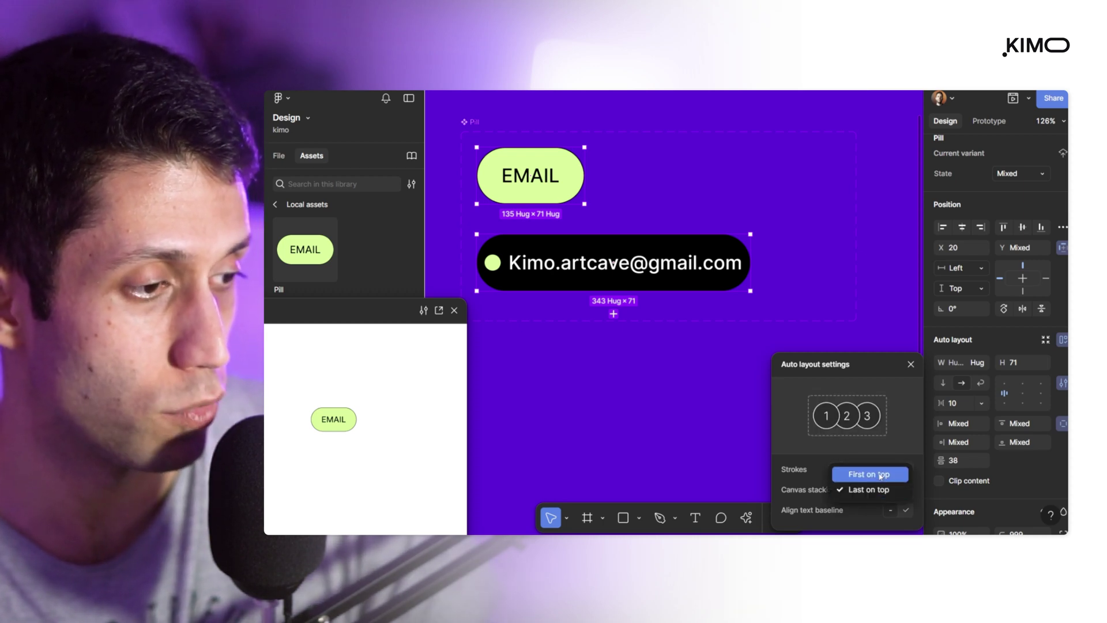
click(880, 474)
Bring the prototype preview over the canvas and test the Pill's hover transition with the new stacking order.
drag(350, 310, 728, 162)
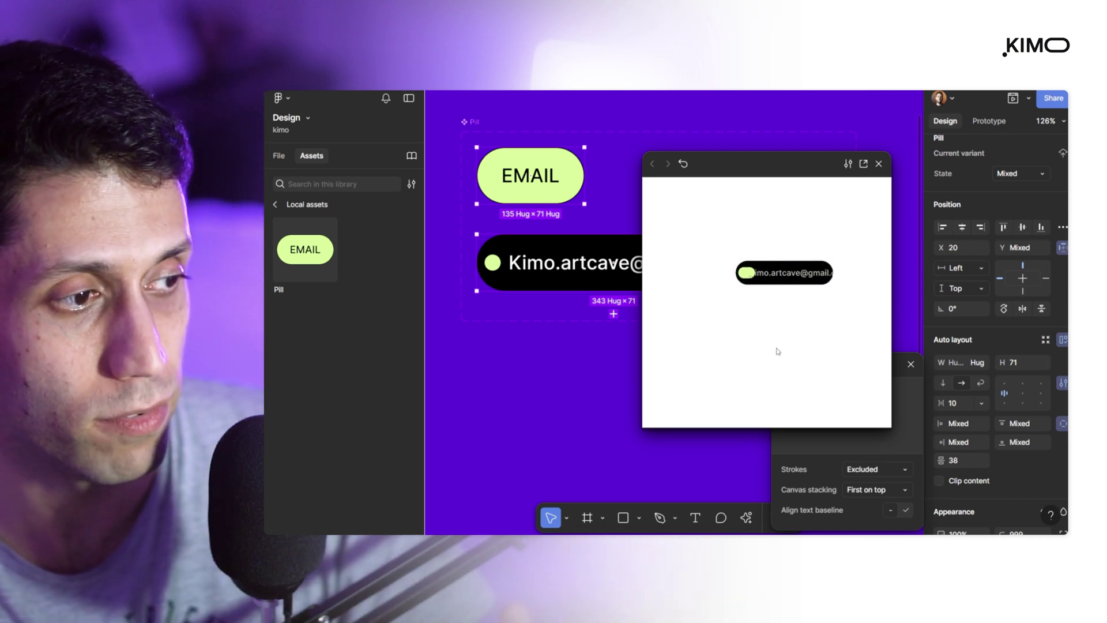
mouse_move(776, 278)
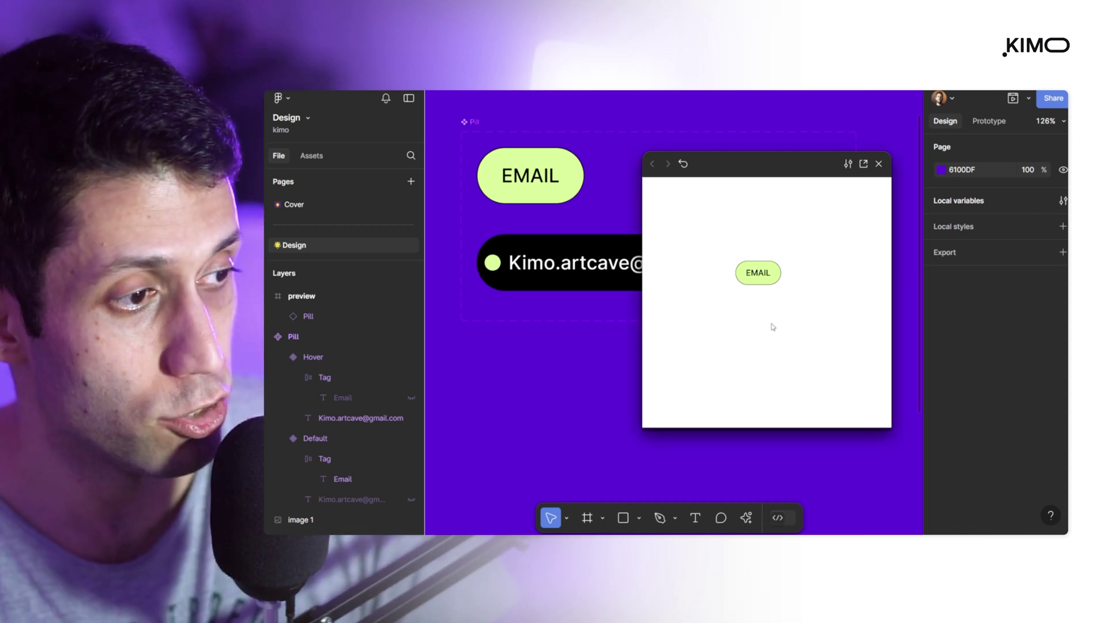
mouse_move(780, 273)
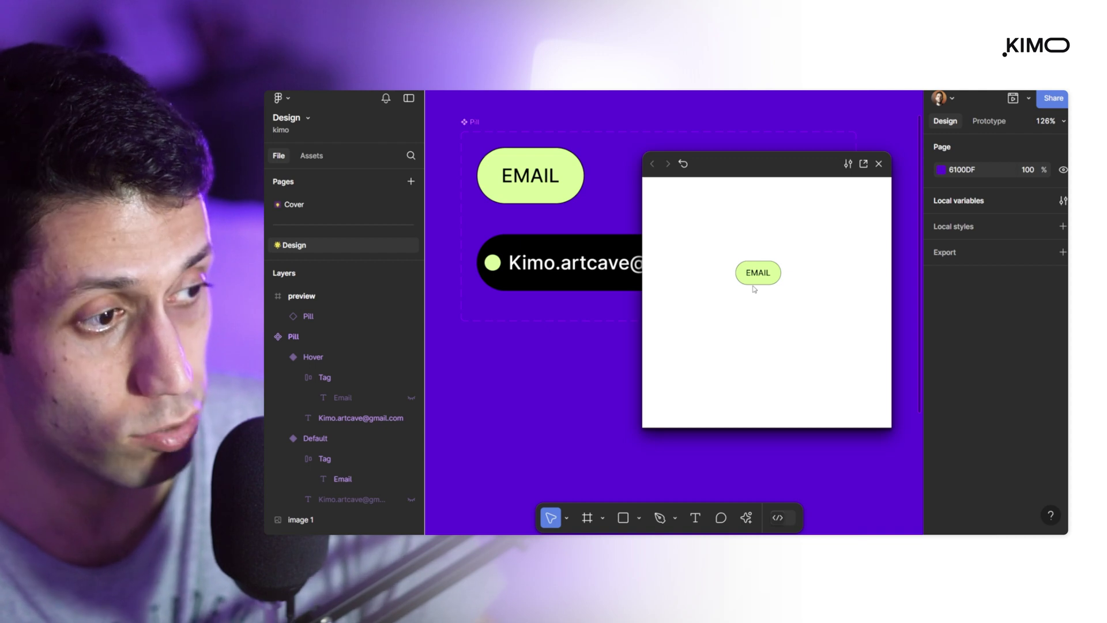
mouse_move(762, 292)
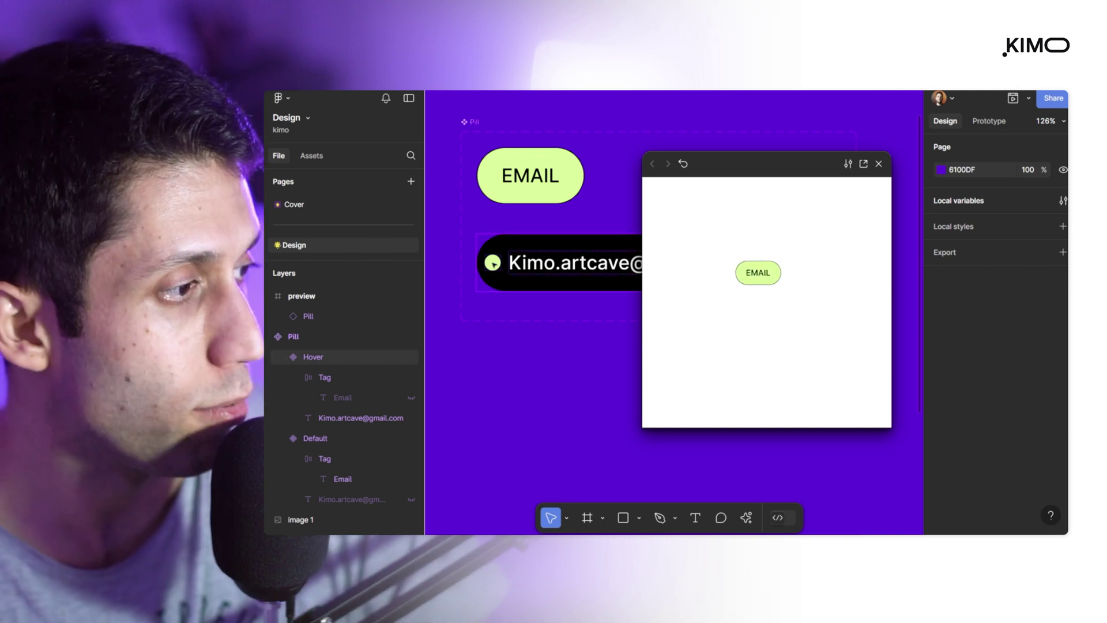
Unhide the Email text inside the Hover variant's Tag and set its opacity to 0%.
click(360, 397)
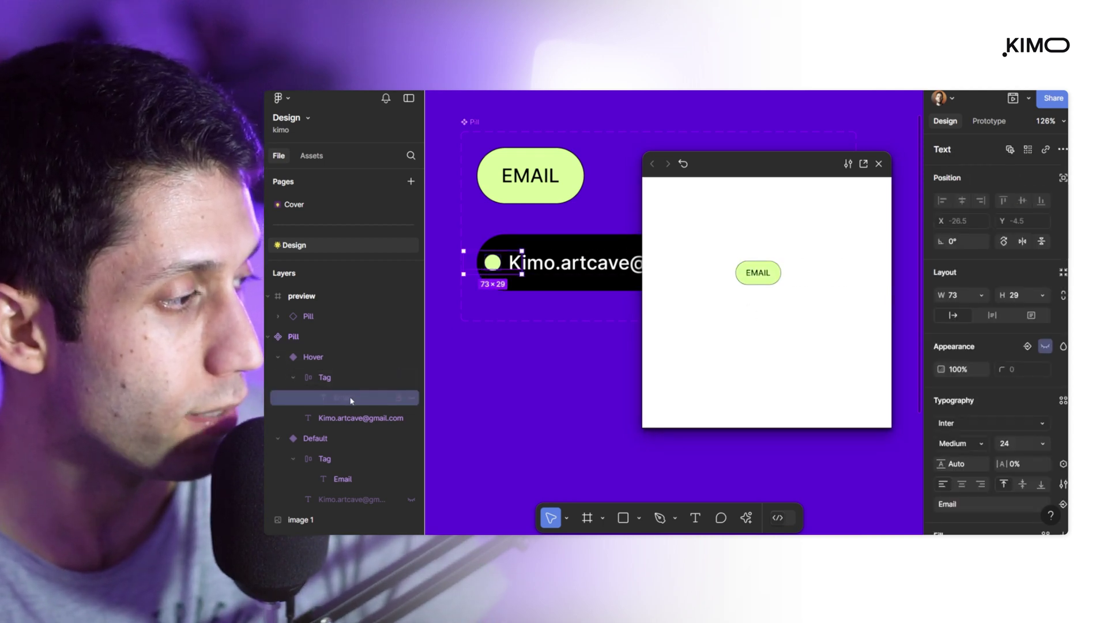
click(412, 398)
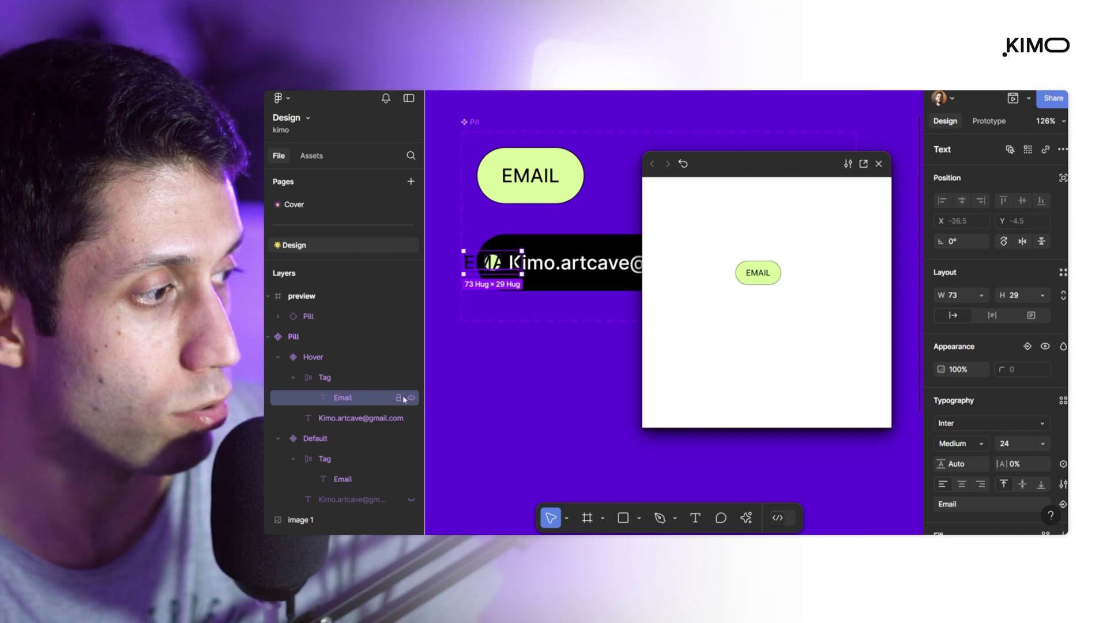
scroll(1015, 323, down, 2)
click(1045, 304)
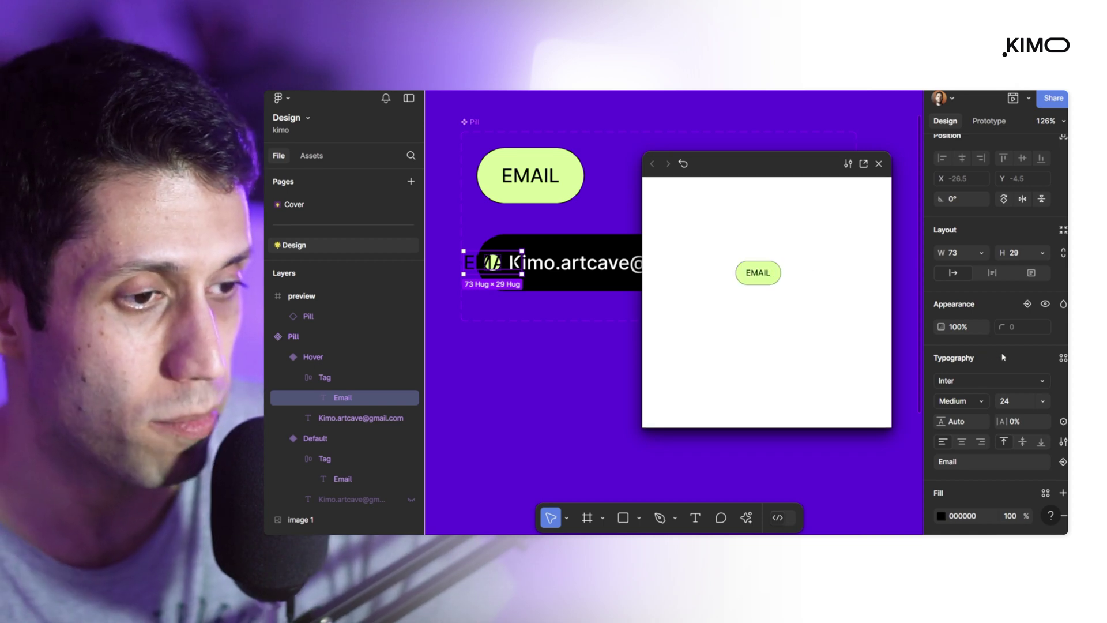
click(1046, 304)
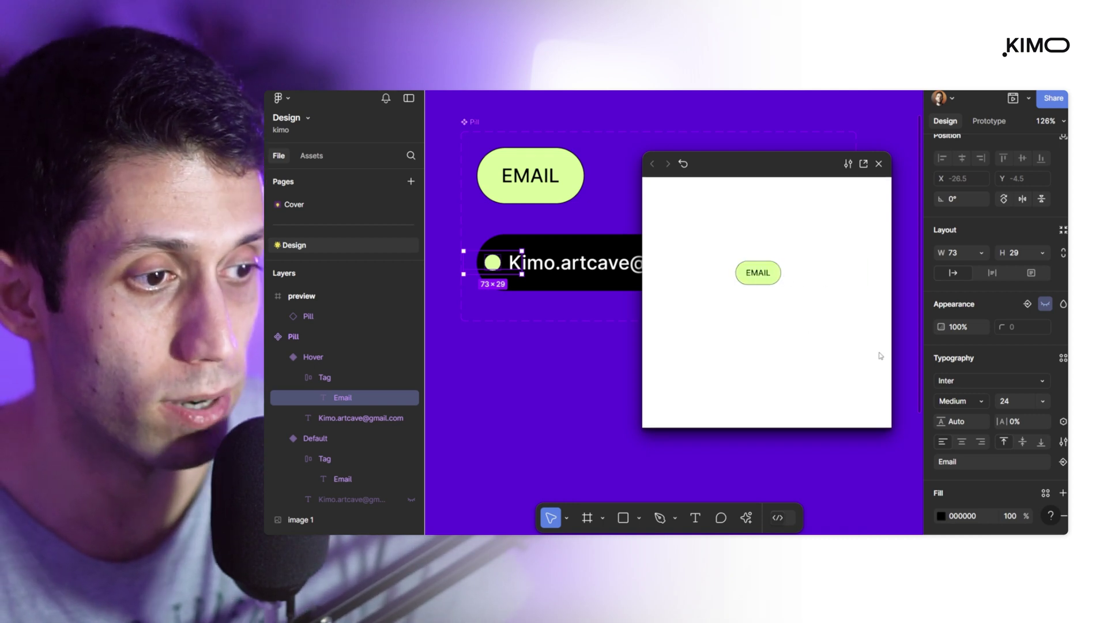
click(1047, 305)
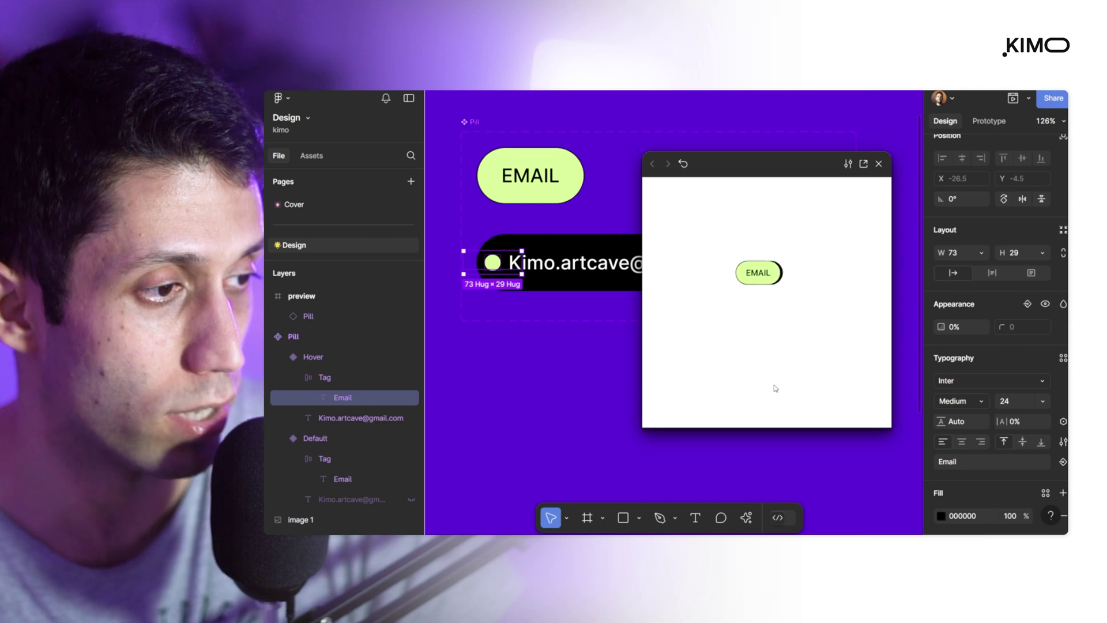
Set the Smart animate duration of the Default variant's While hovering interaction to 300 ms.
key(shift+1)
drag(736, 167, 840, 128)
click(667, 301)
drag(916, 130, 526, 329)
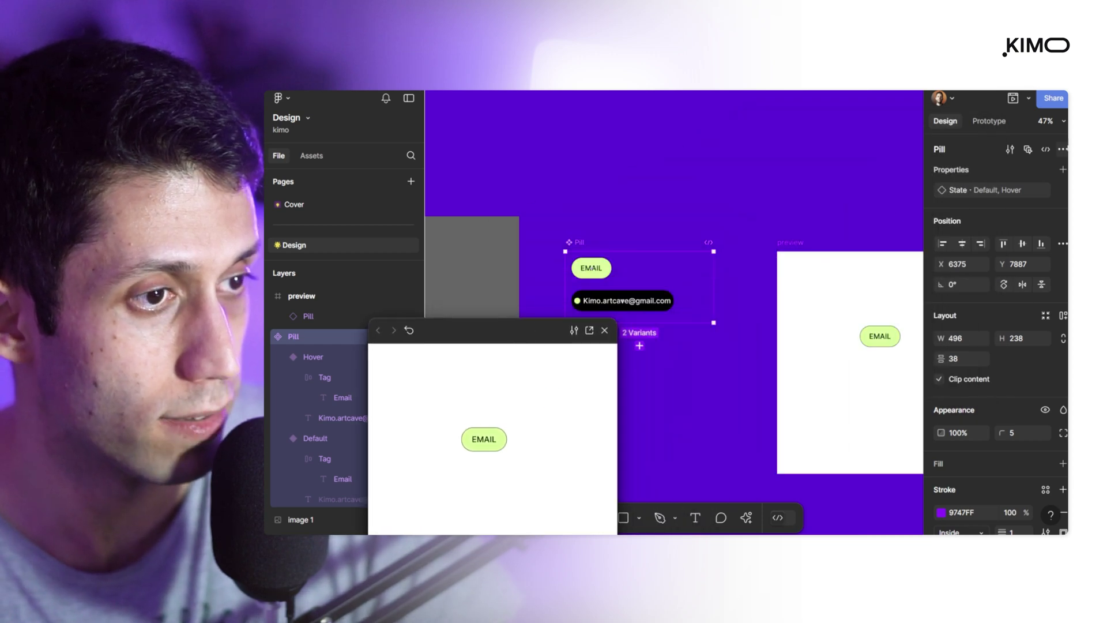
click(1002, 124)
click(609, 284)
drag(495, 329, 915, 151)
drag(616, 322, 662, 179)
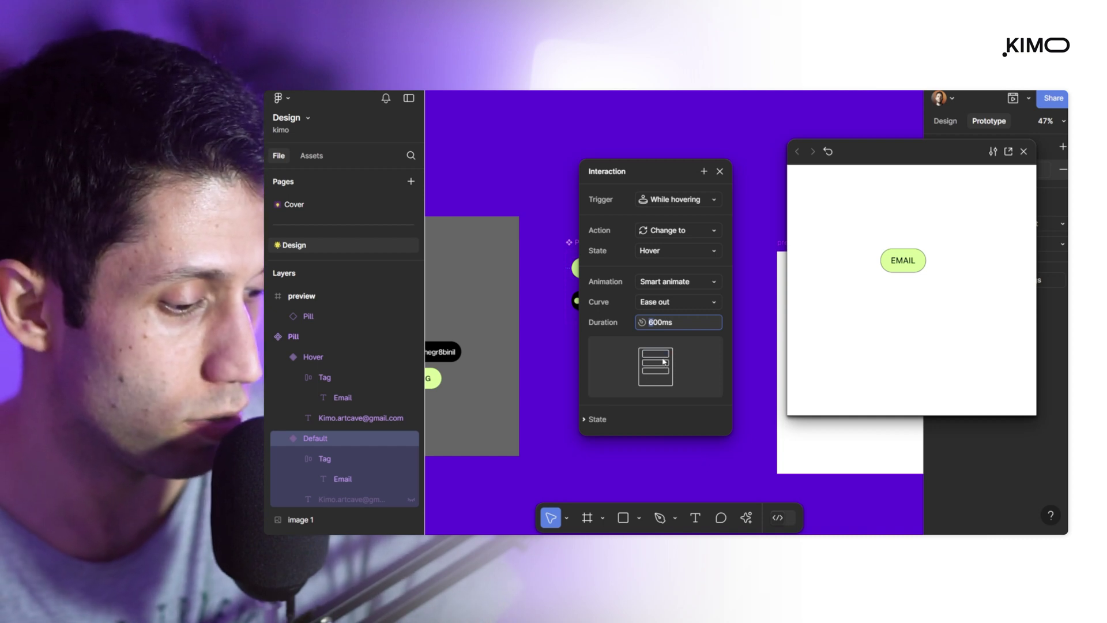
text(3)
key(Return)
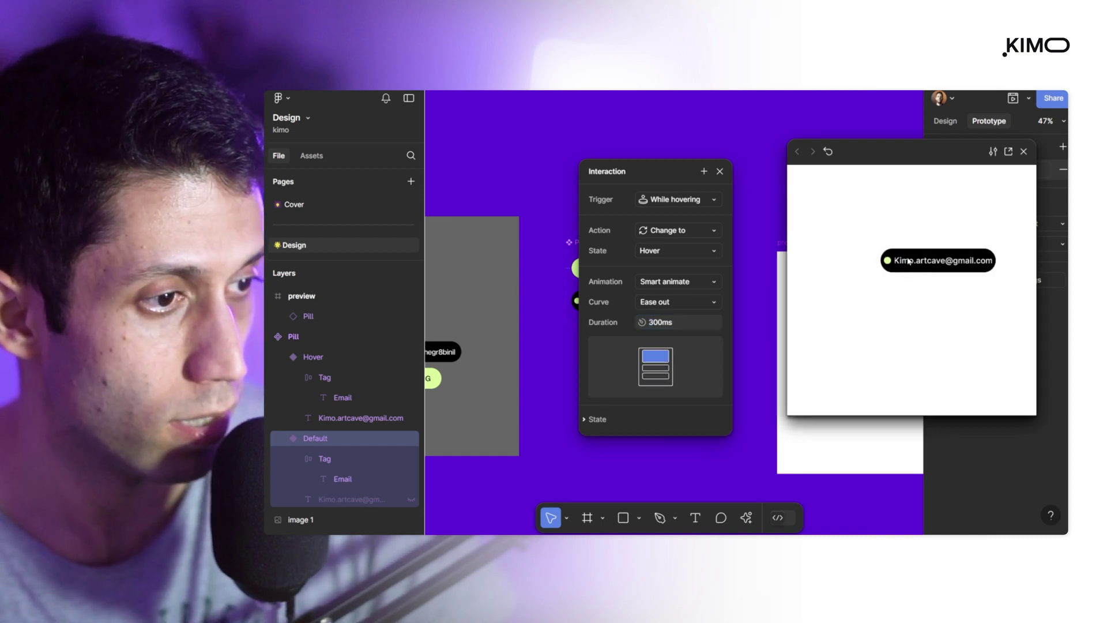
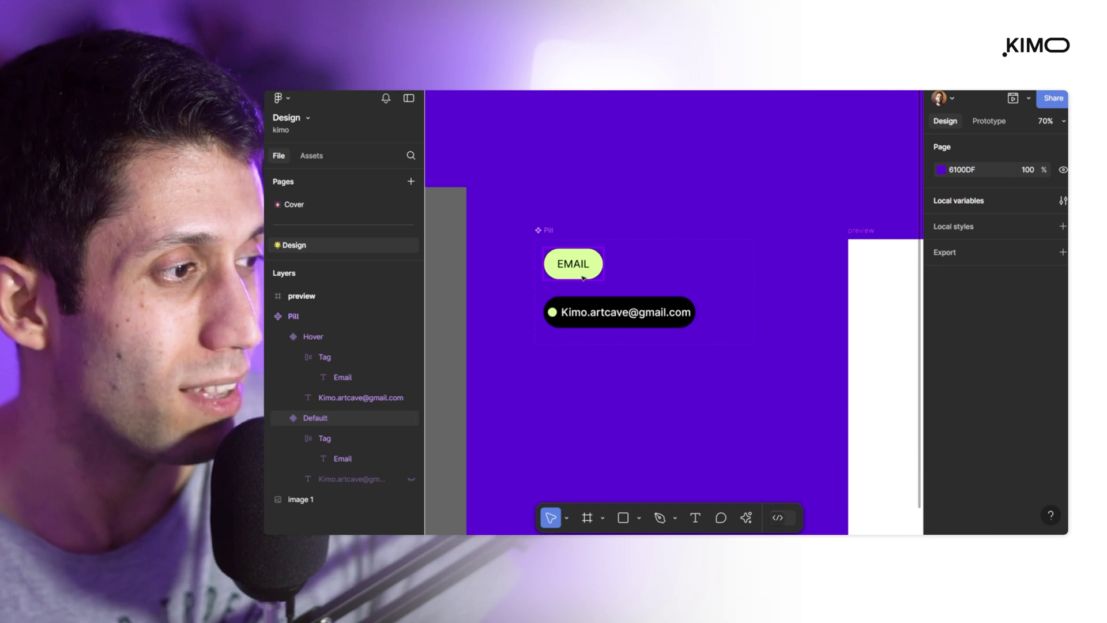
Create a text component property named "Email" for the address text layers of both the Default and Hover variants.
click(586, 265)
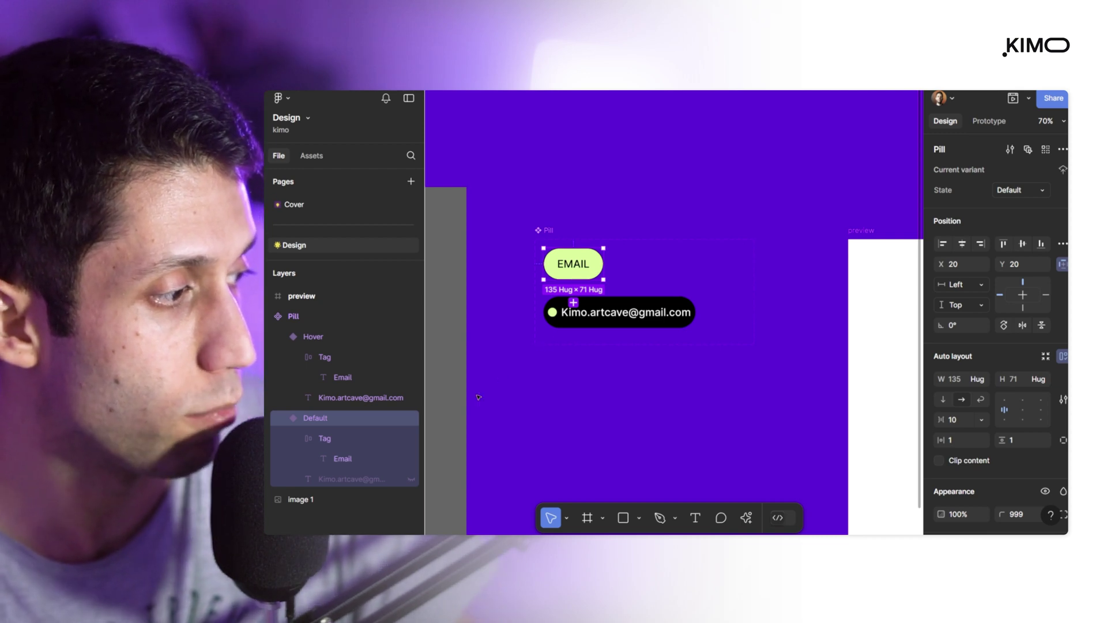
click(363, 479)
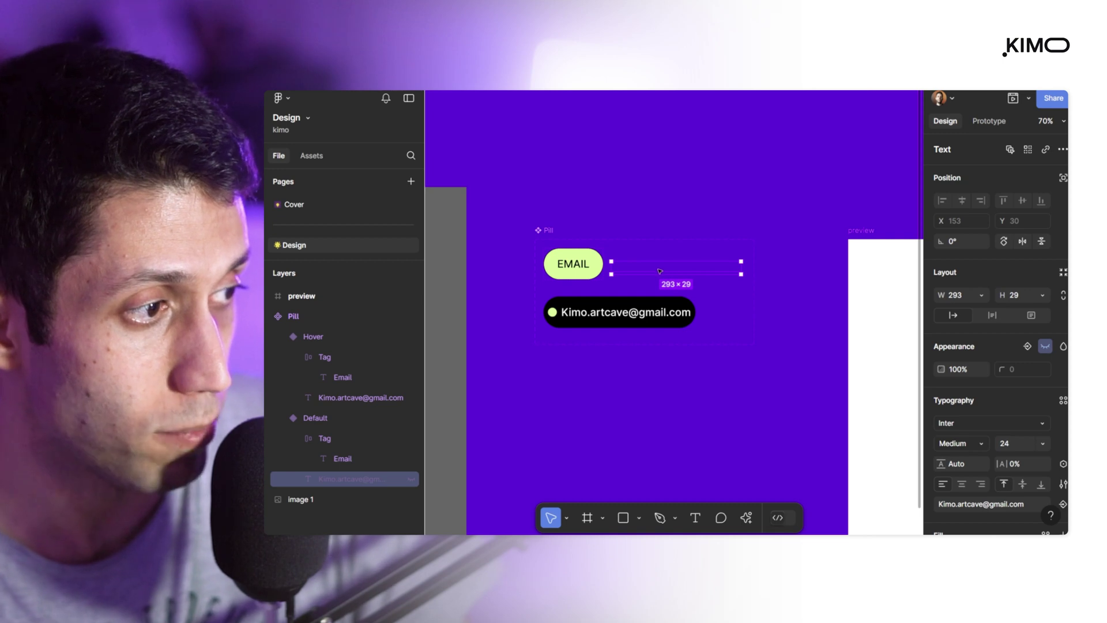
shift+click(371, 397)
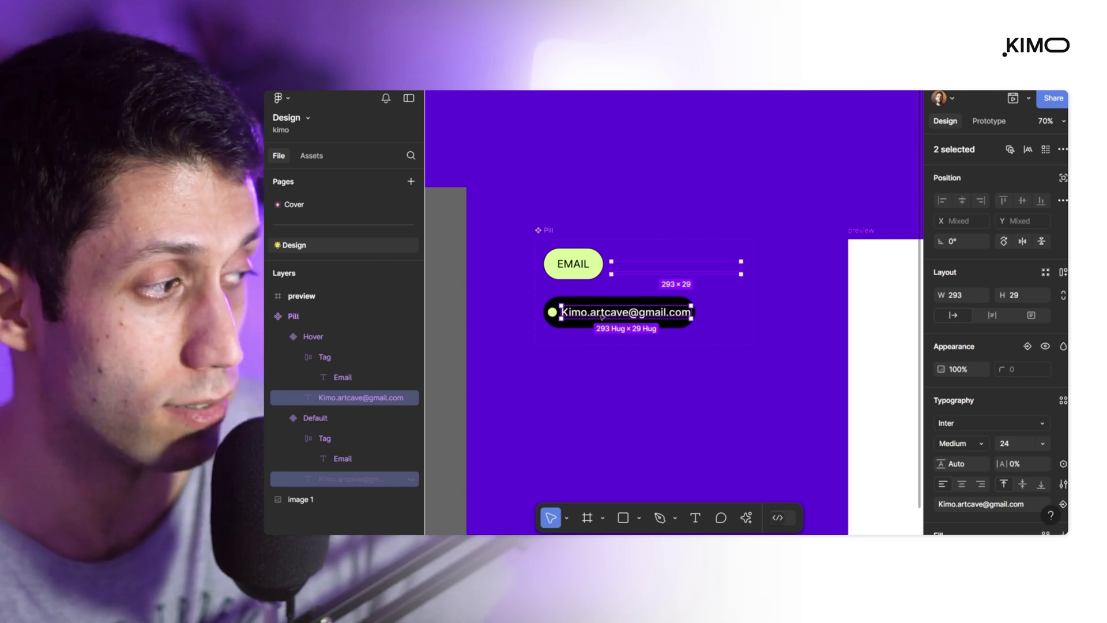
scroll(993, 446, down, 1)
scroll(995, 442, down, 3)
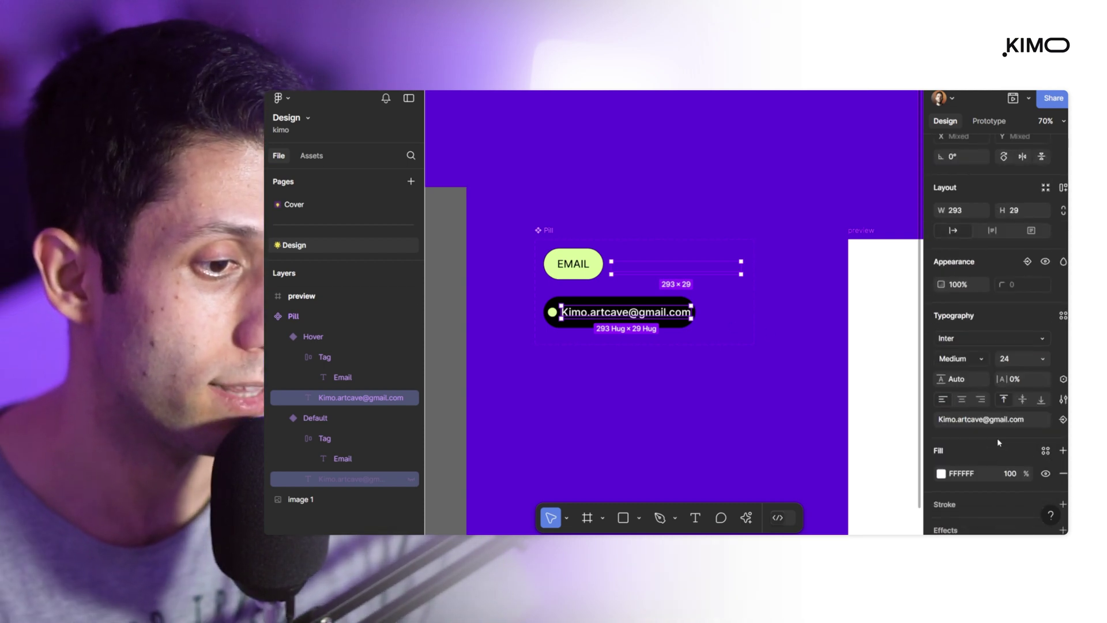
click(1062, 420)
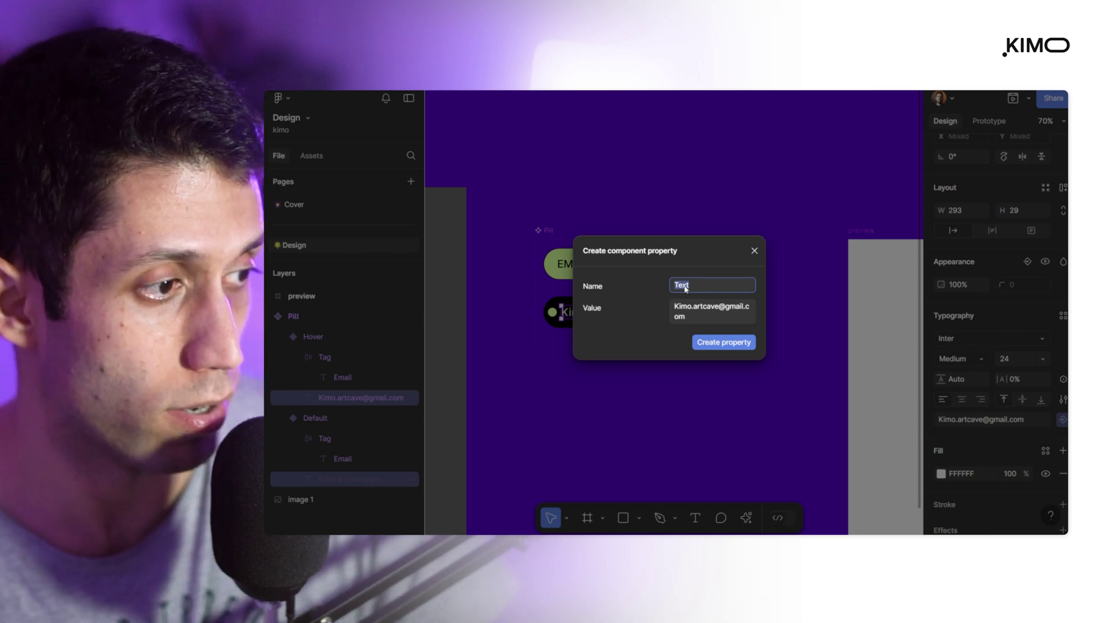
text(Email)
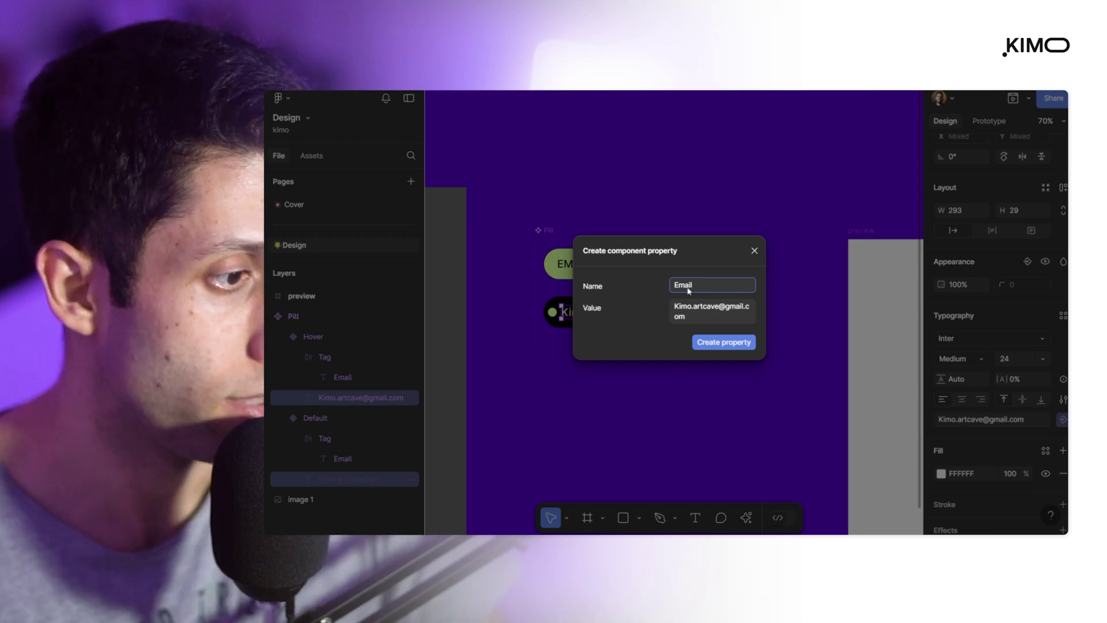
click(718, 342)
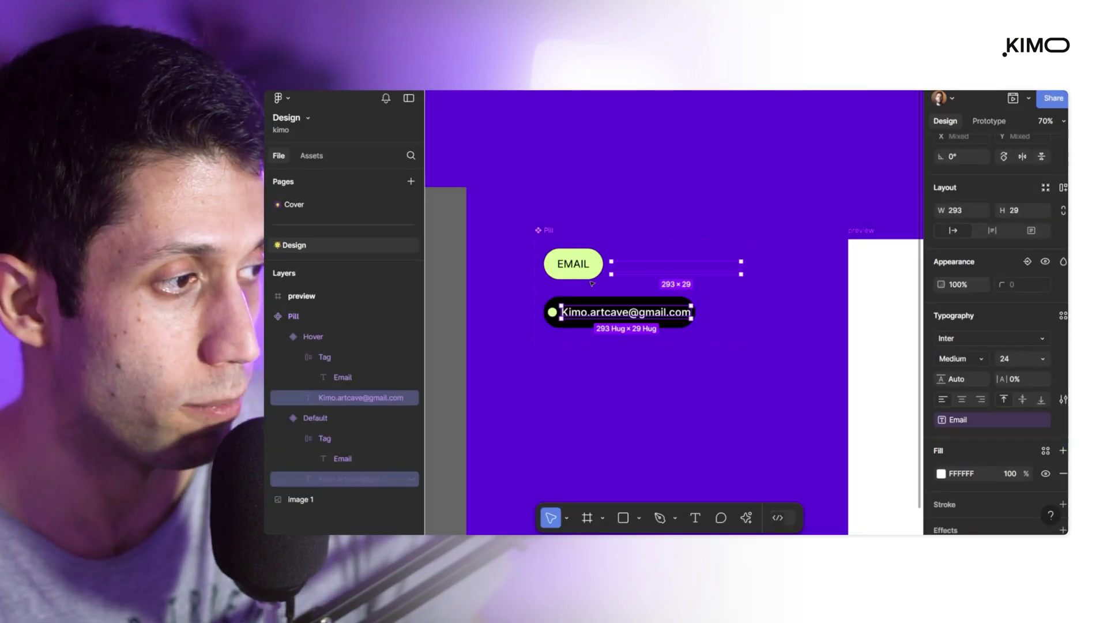
Create a text component property named "Tag" with the value Email for the tag text in both variants.
click(577, 266)
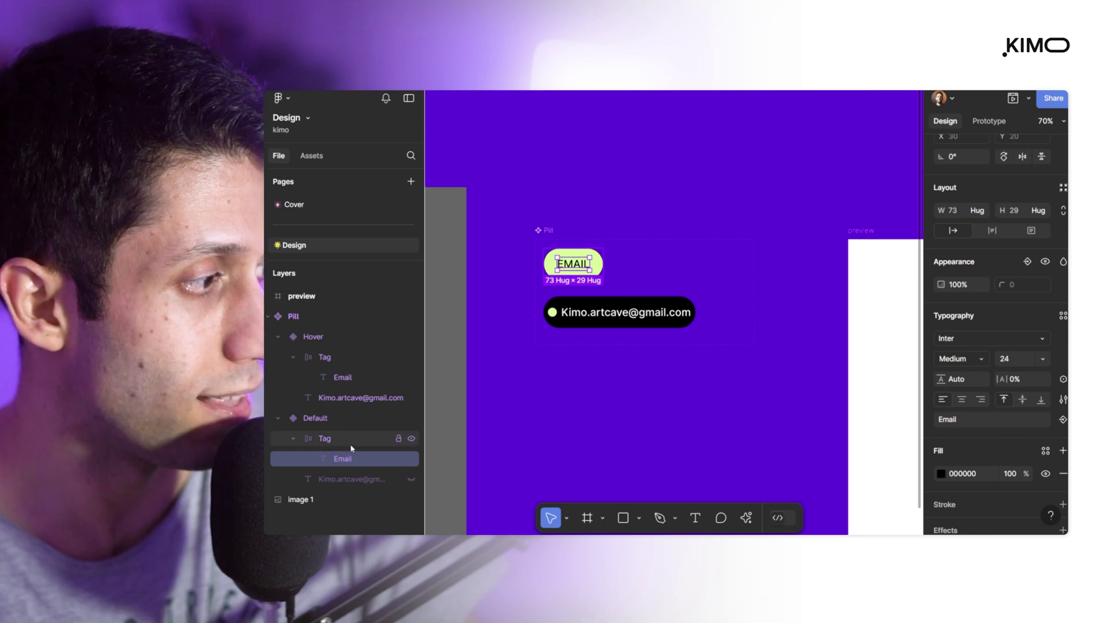
shift+click(346, 378)
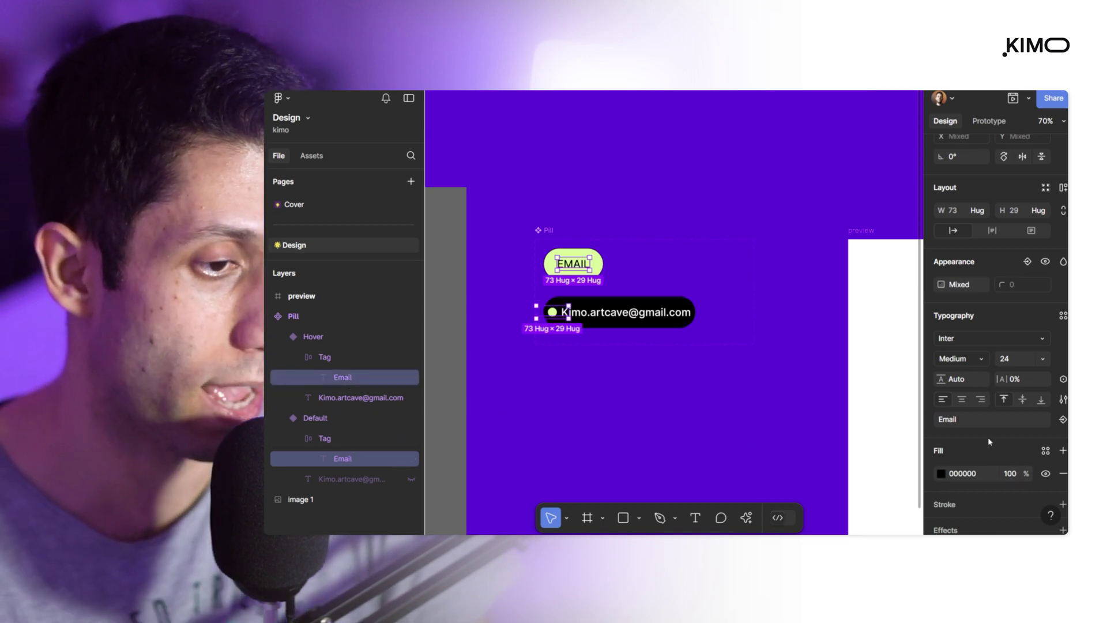
click(1063, 420)
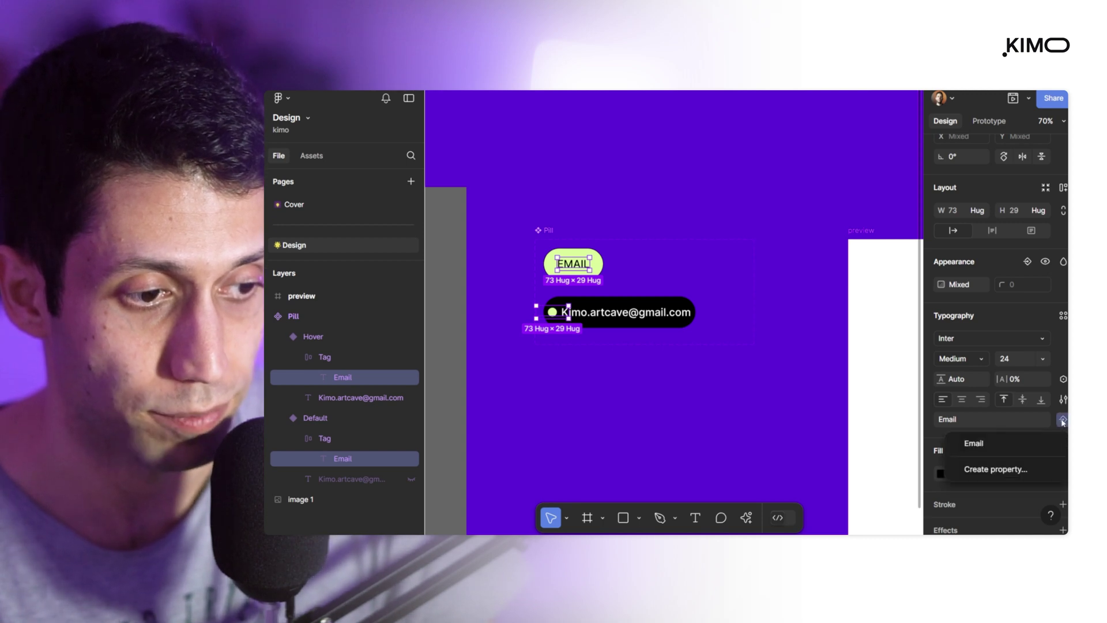
click(1010, 467)
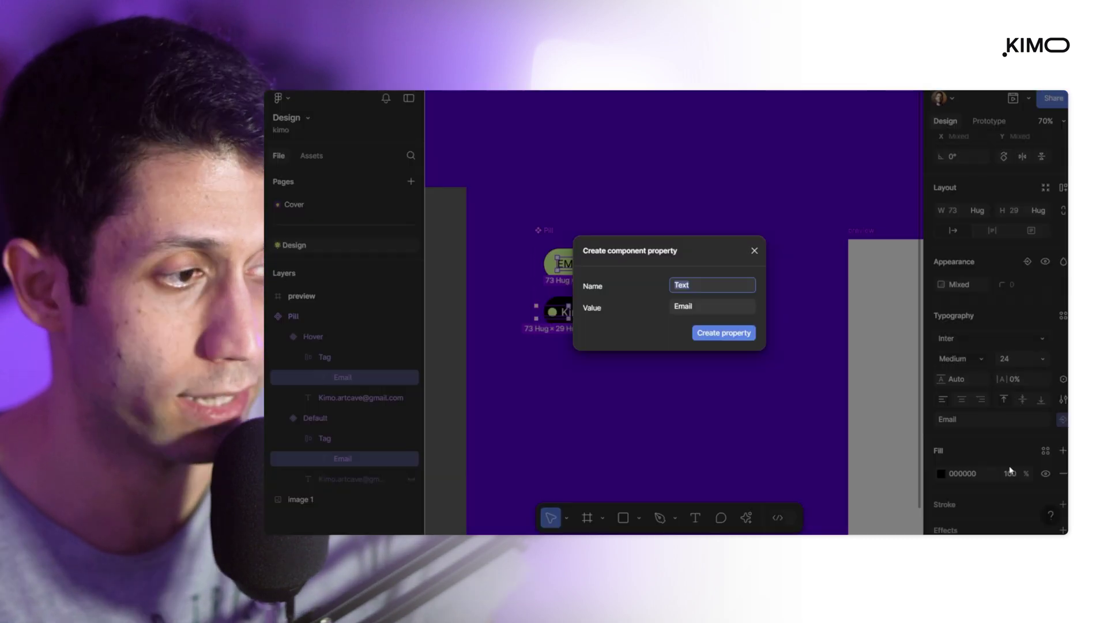
text(T)
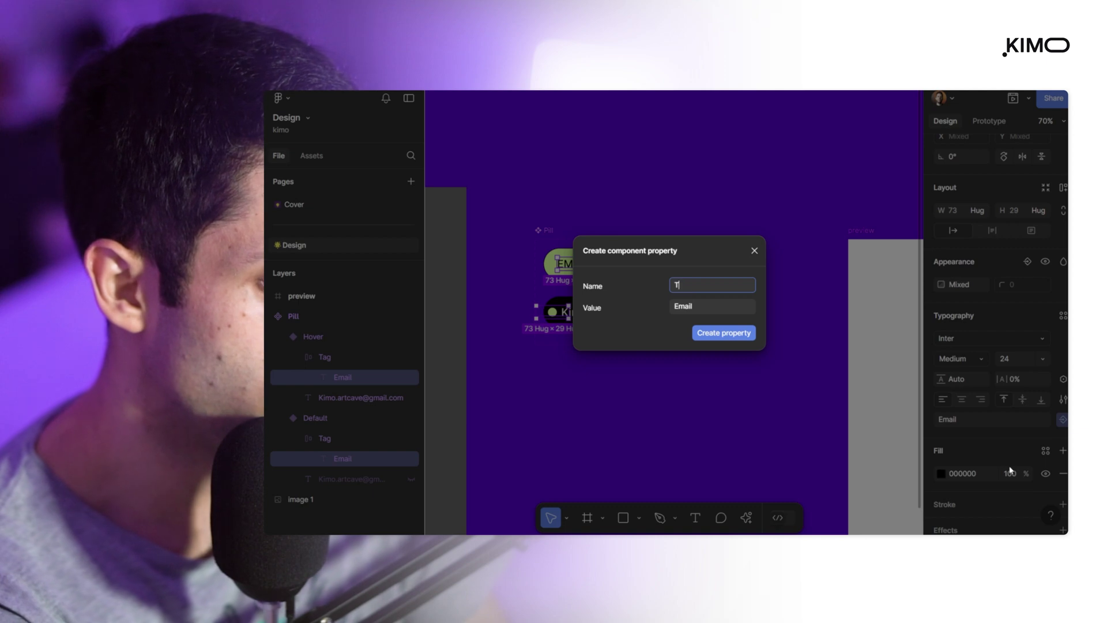
text(ag)
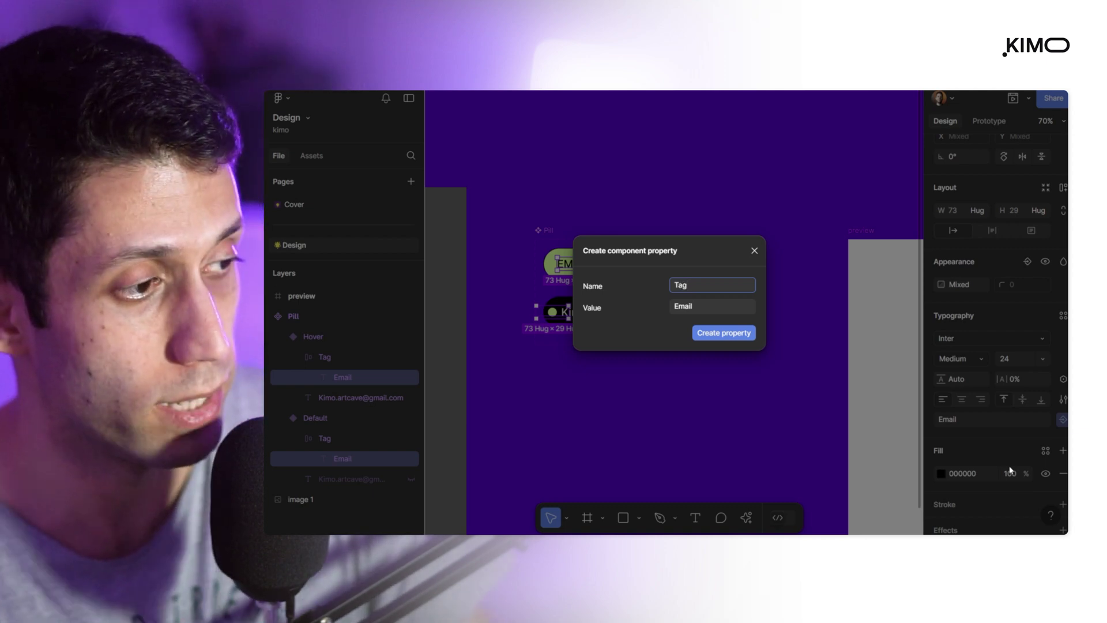
click(754, 342)
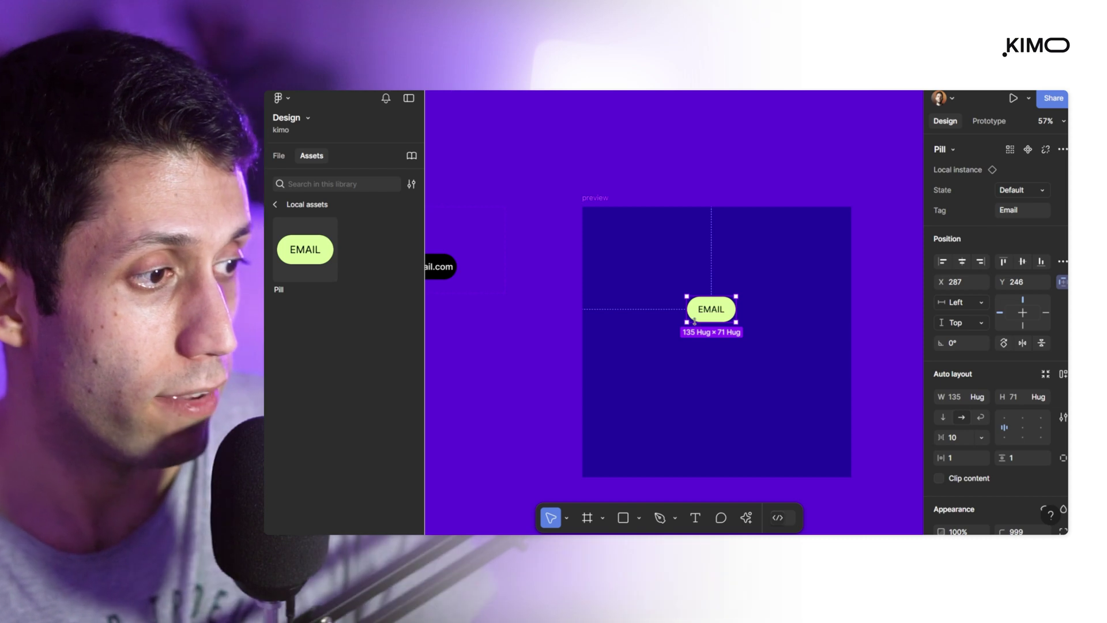
Set the Tag property of the Pill instance in the preview frame to "UX".
click(1014, 210)
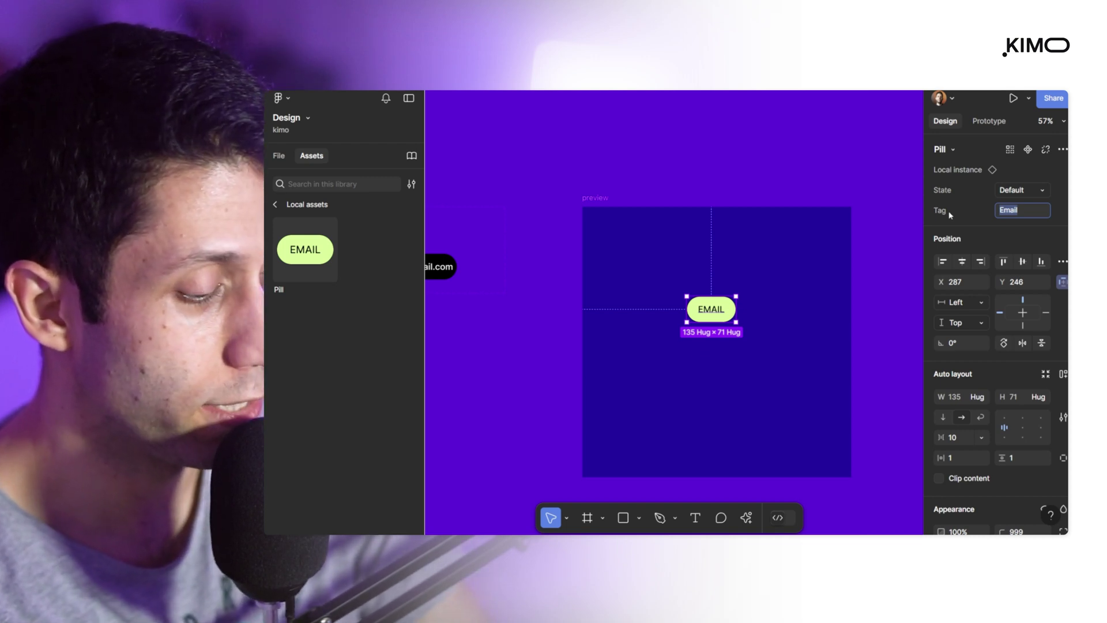
text(UX)
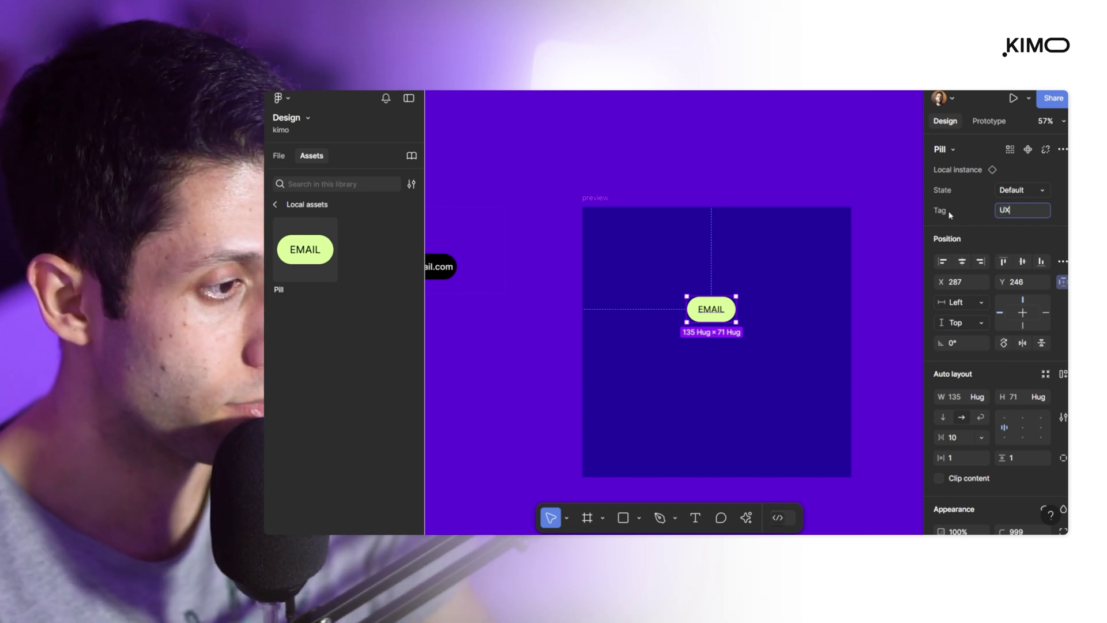
key(Return)
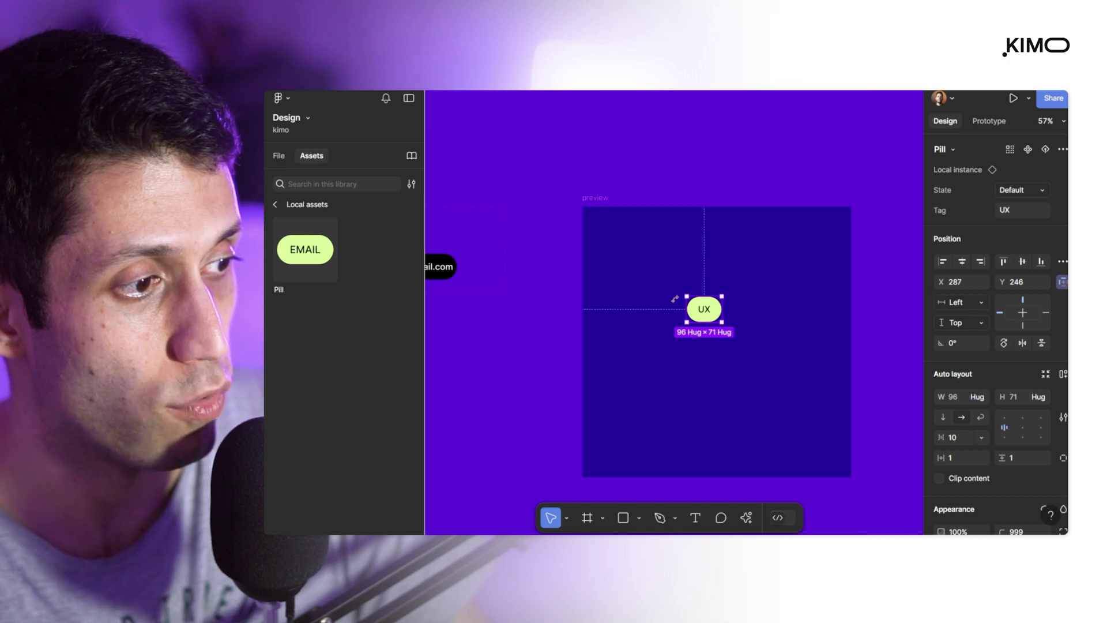
Switch the Pill instance's State property to Hover to expose its Email property.
scroll(706, 309, up, 5)
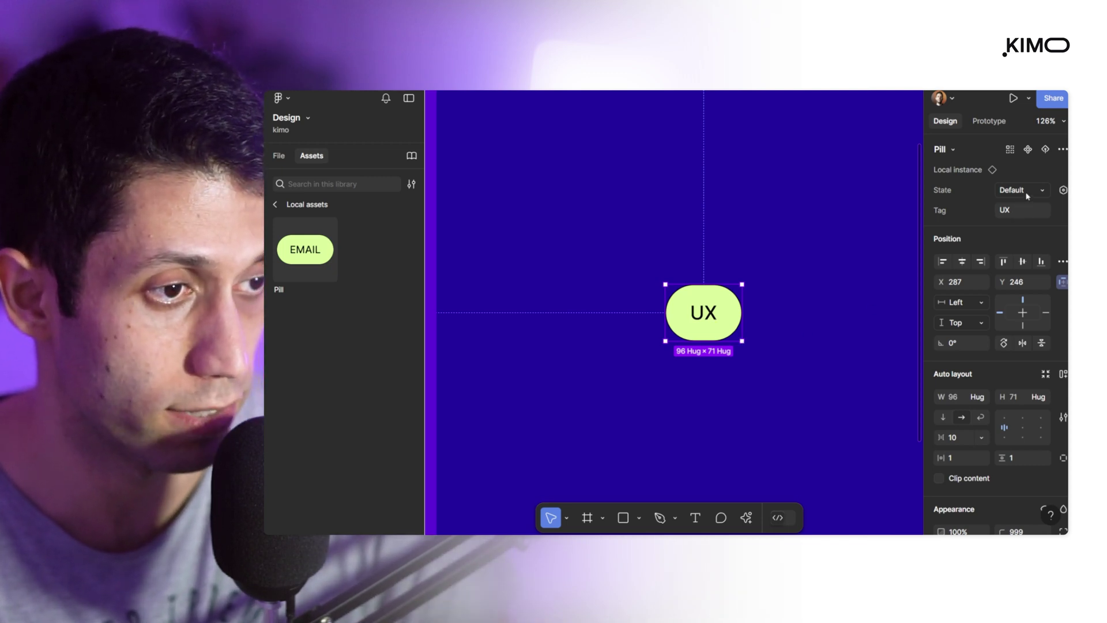
click(1027, 196)
click(1012, 204)
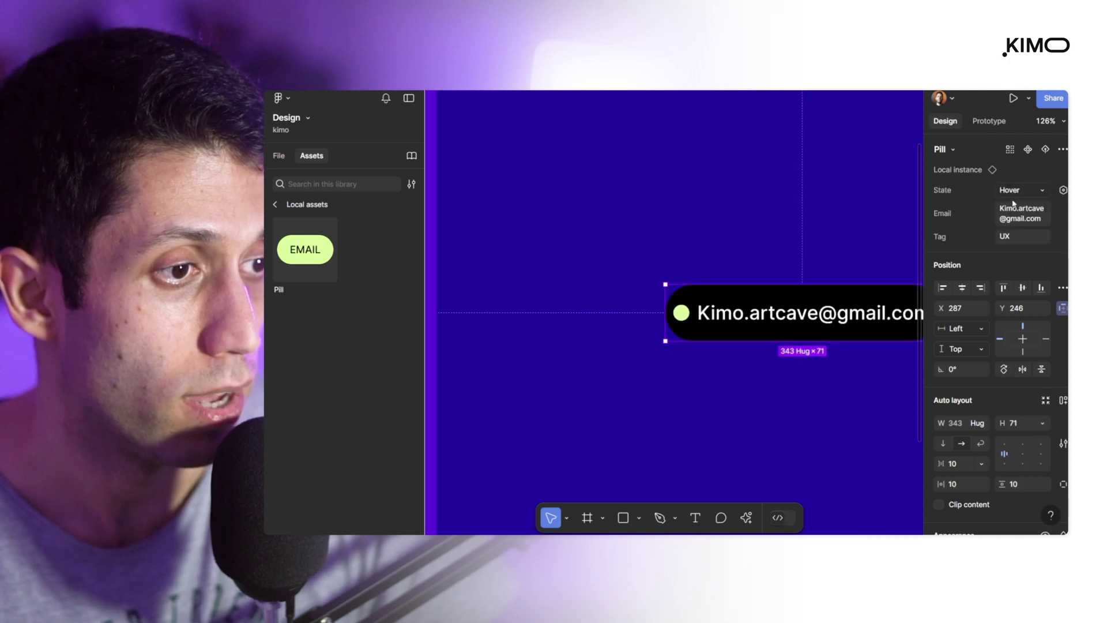
Replace the part before the @ in the Pill instance's Email property with "UX".
scroll(839, 232, right, 5)
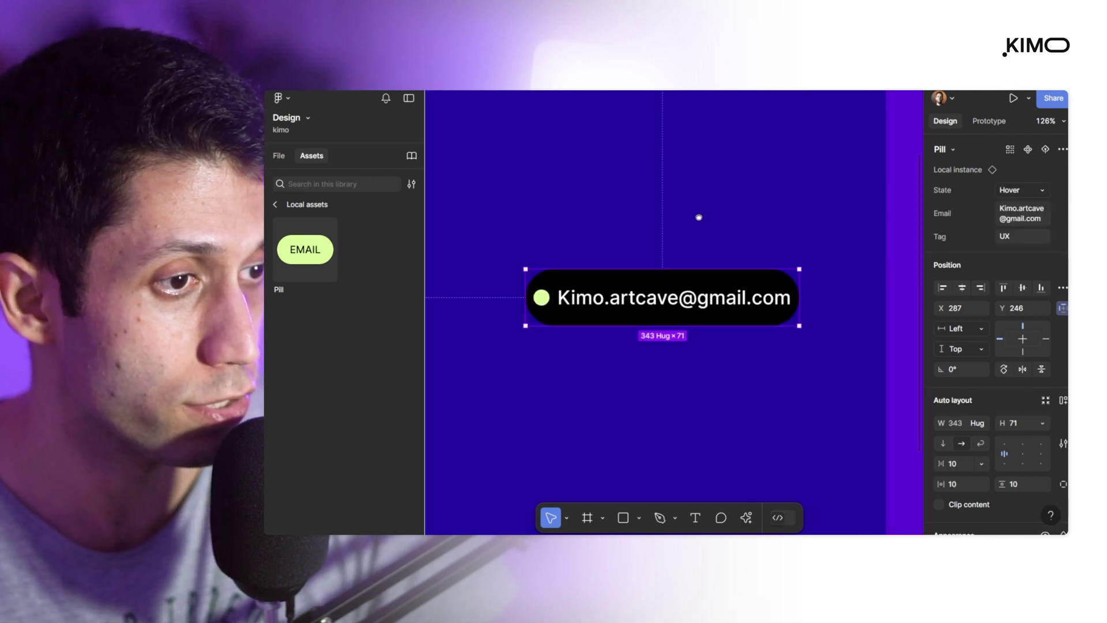
click(1010, 217)
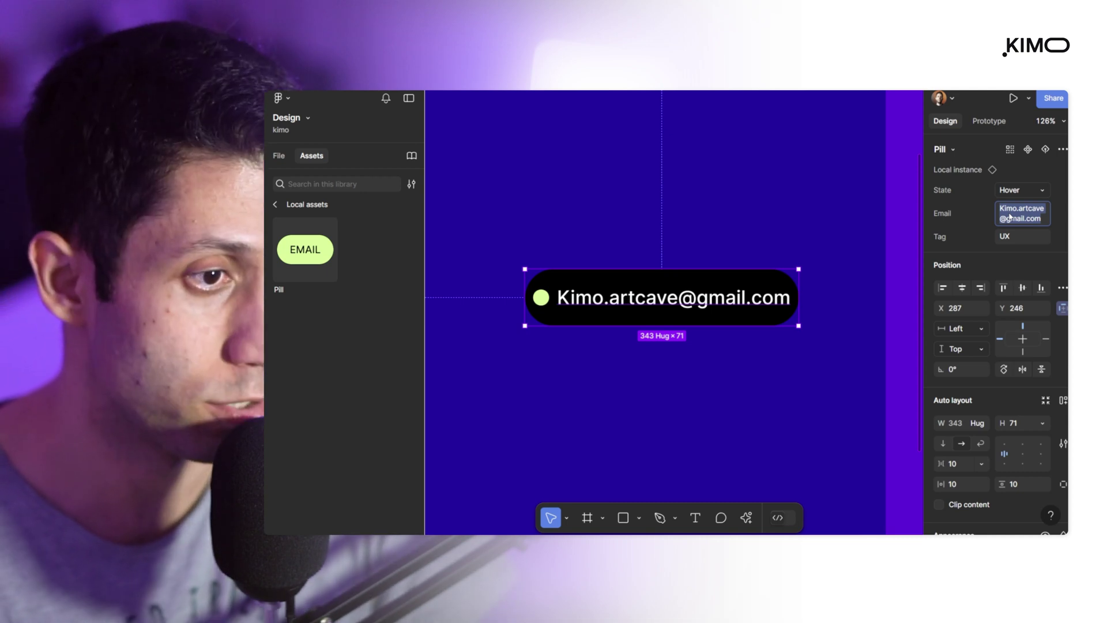
click(1019, 210)
drag(1046, 213, 999, 206)
key(BackSpace)
text(UX)
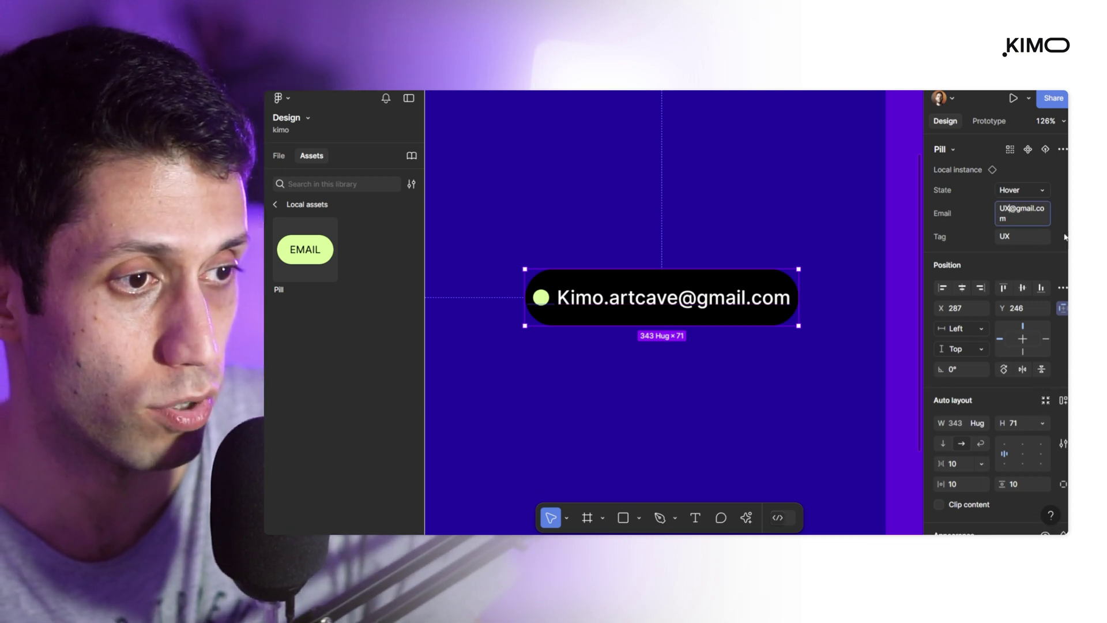
key(Return)
click(837, 280)
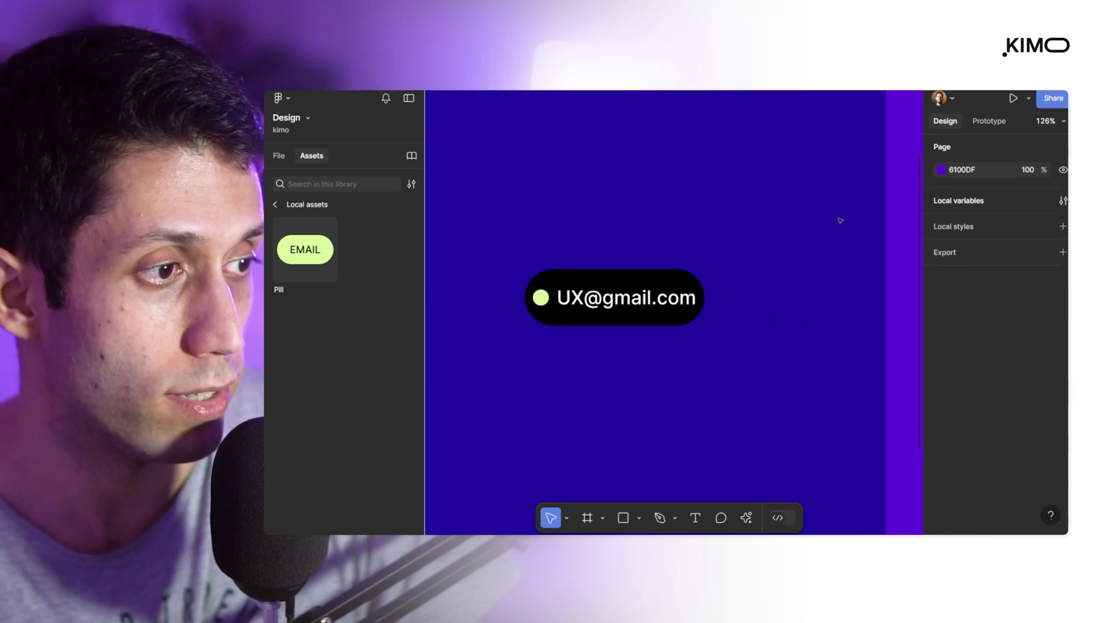
Duplicate the Pill instance below the original in the preview frame and set the upper one's State to Default.
scroll(836, 219, down, 5)
click(703, 264)
drag(704, 264, 703, 329)
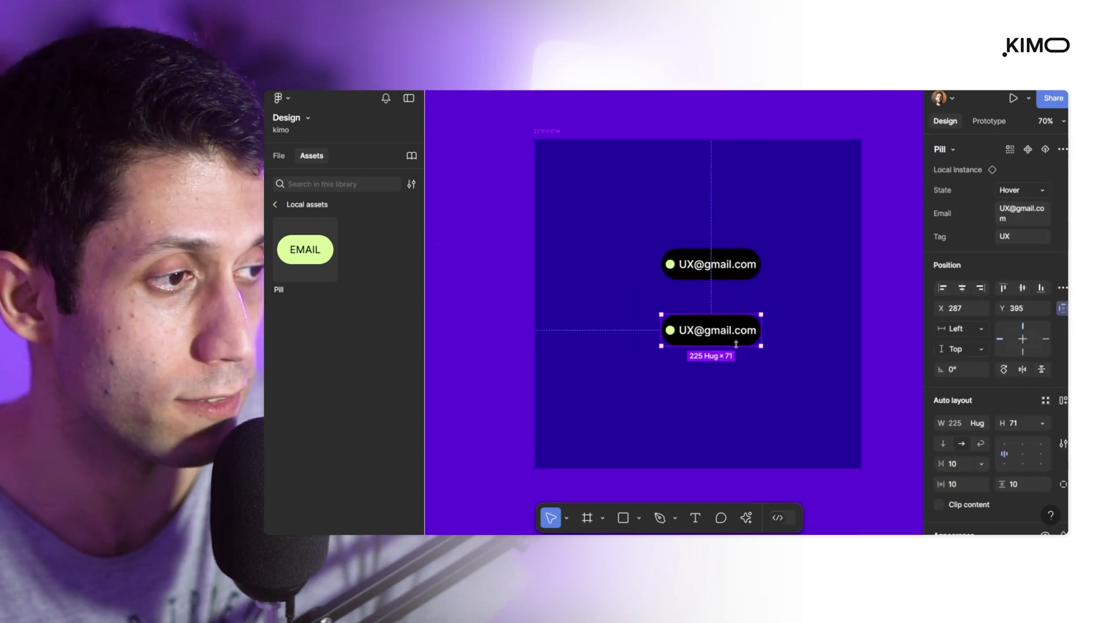
click(703, 264)
click(1006, 191)
click(972, 192)
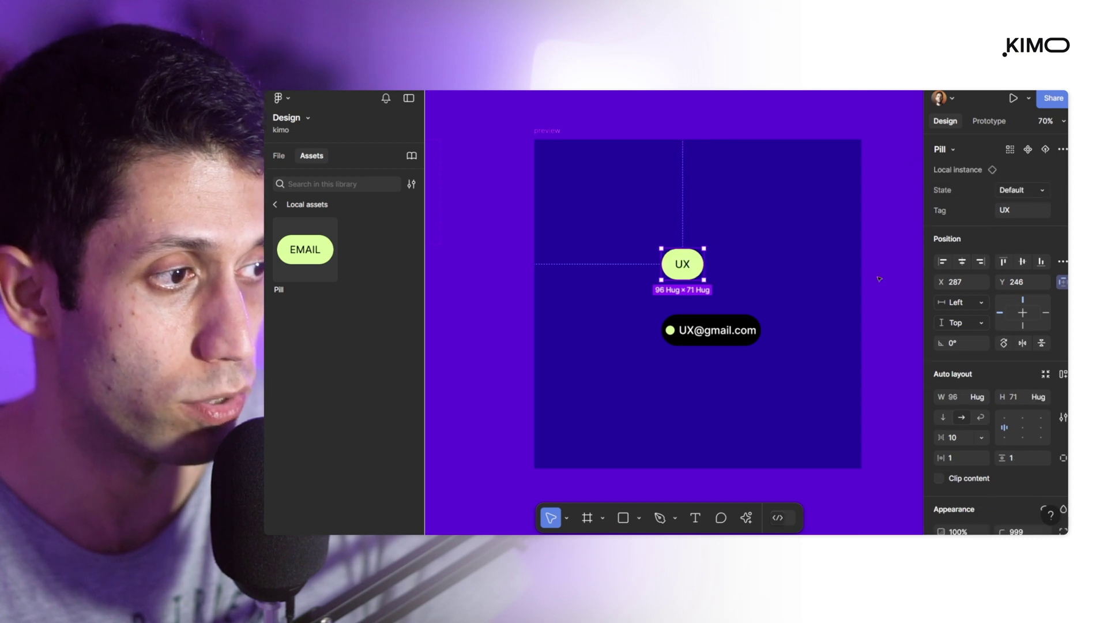
Set the Tag property of the lower Pill instance to "Content".
key(Tab)
click(1012, 237)
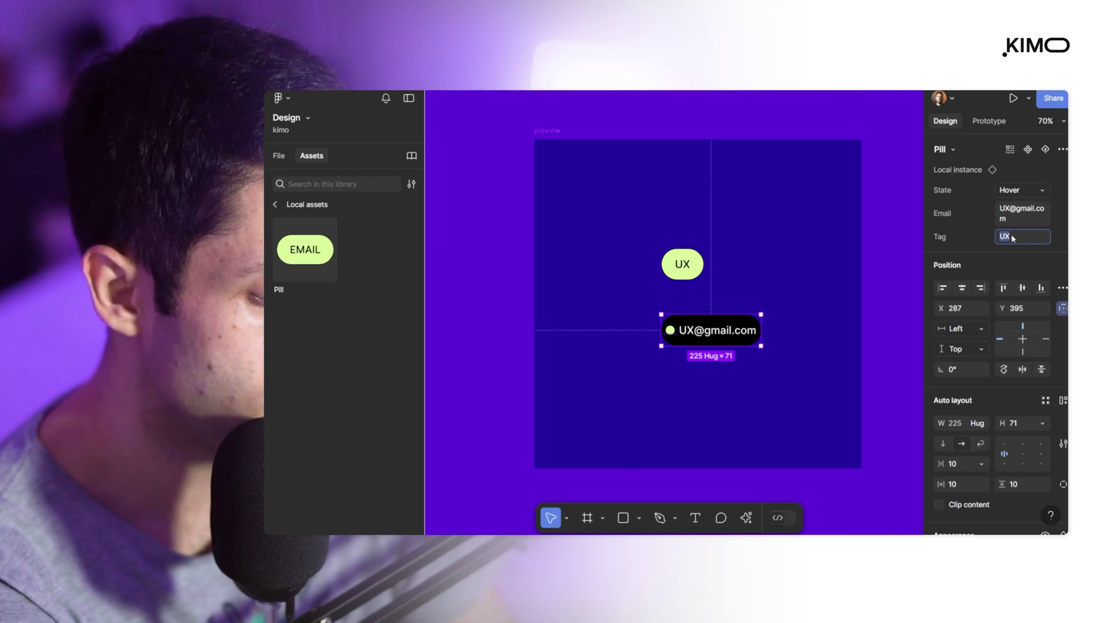
text(Content)
Replace the part before the @ in the lower Pill's Email property with "Content" and set its State to Default.
click(1011, 212)
click(1010, 212)
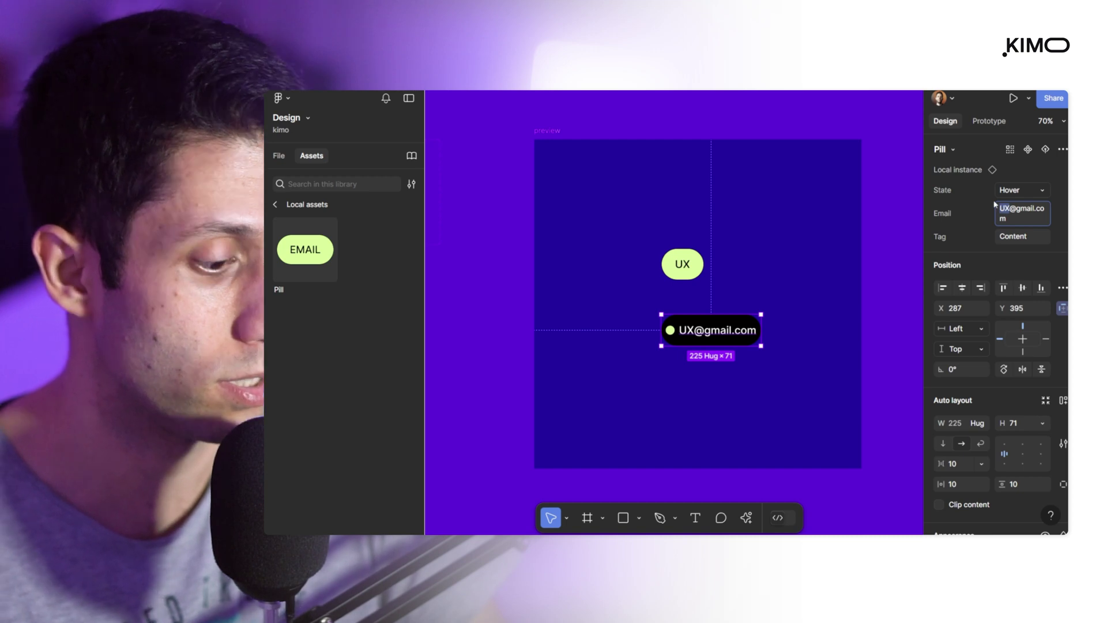
text(Content)
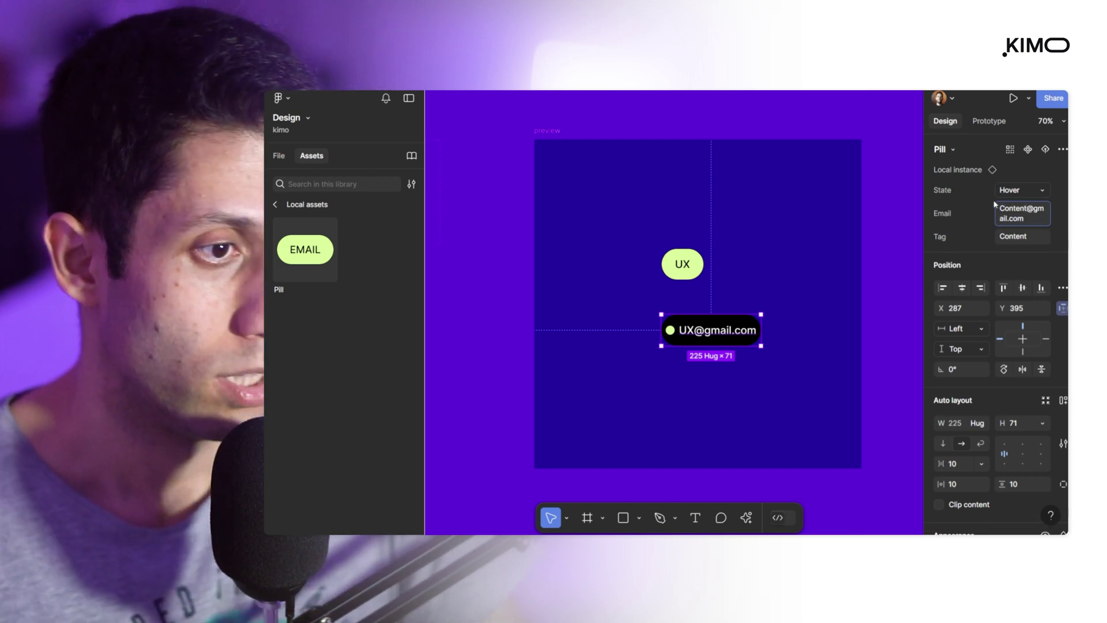
key(Return)
click(1017, 190)
click(1015, 175)
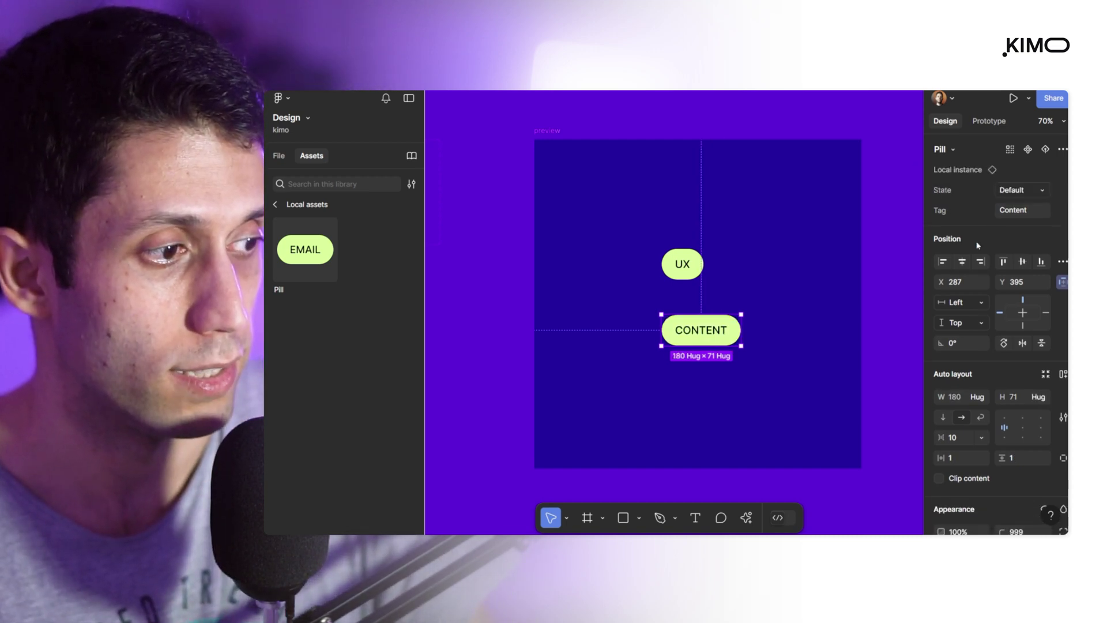
Move the Content pill to the preview frame's horizontal centre and align both the Content and UX pills to its vertical centre.
drag(701, 330, 698, 314)
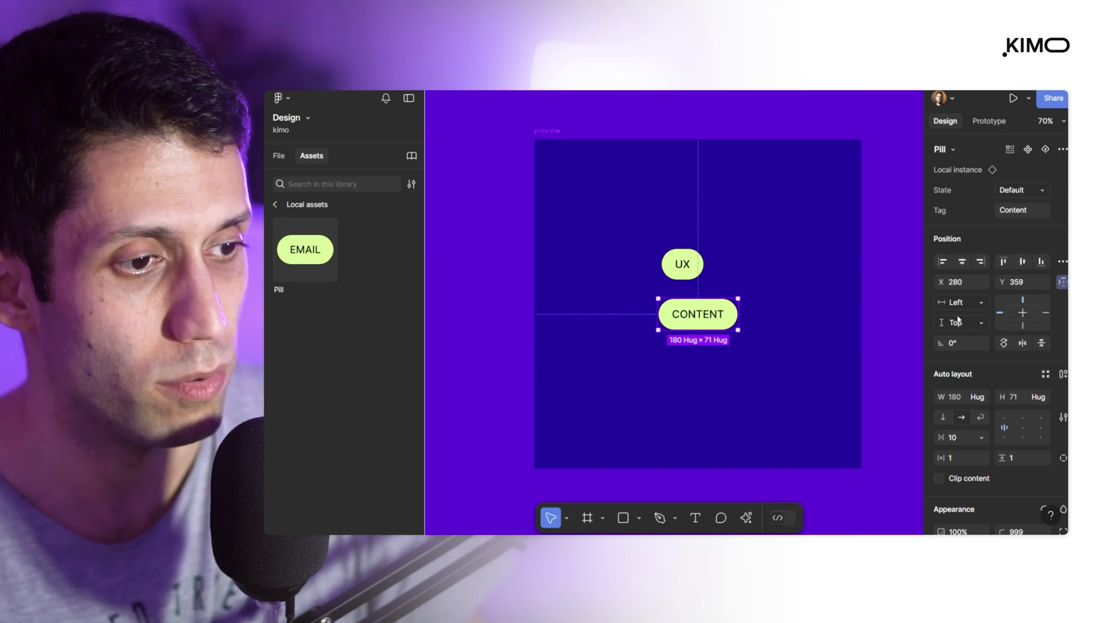
click(1023, 261)
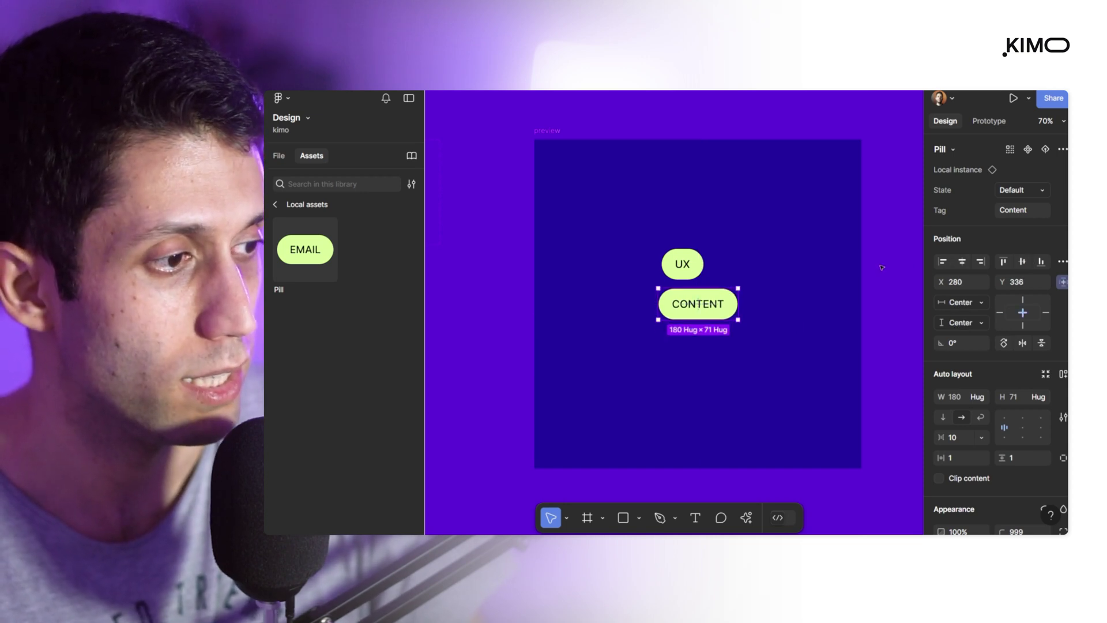
click(683, 263)
click(1022, 261)
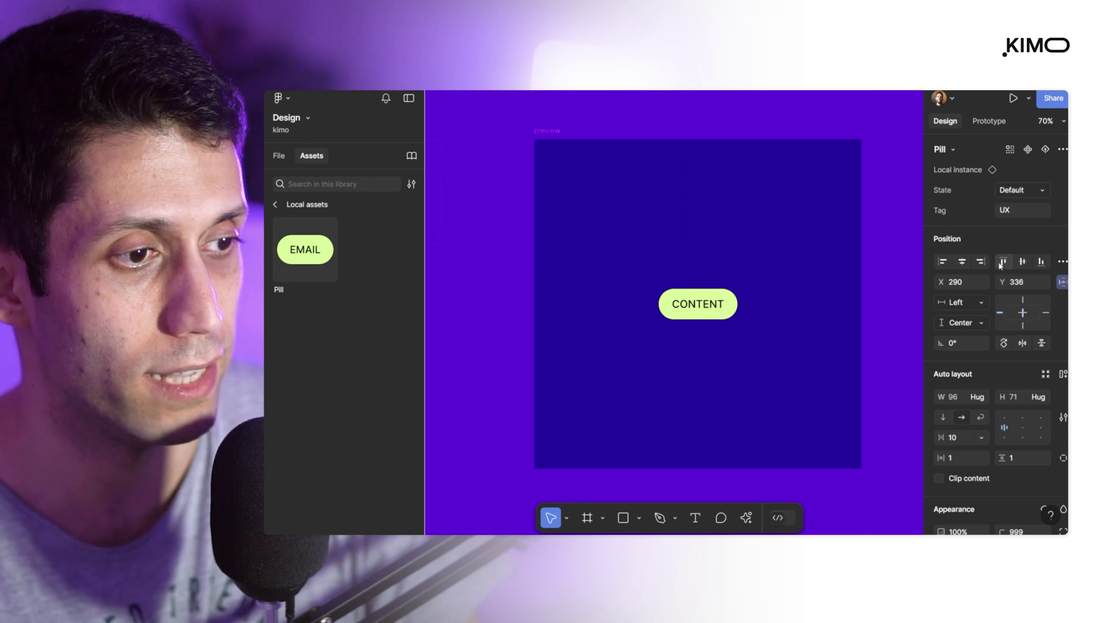